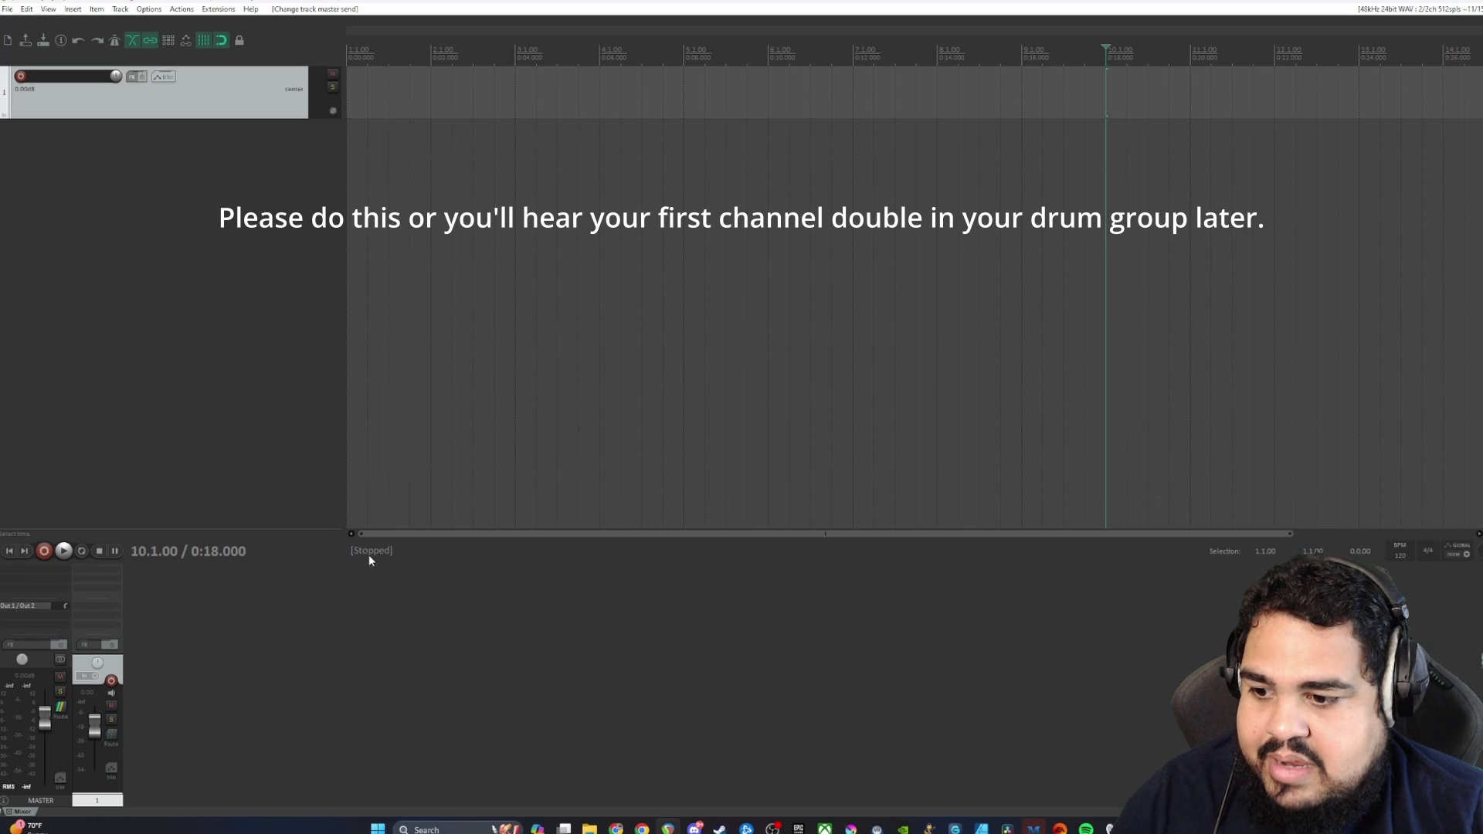
Step: Review track 1's routing and load VST3i: Kontakt (Native Instruments) (64 out) onto the track
click(110, 734)
drag(271, 657, 460, 461)
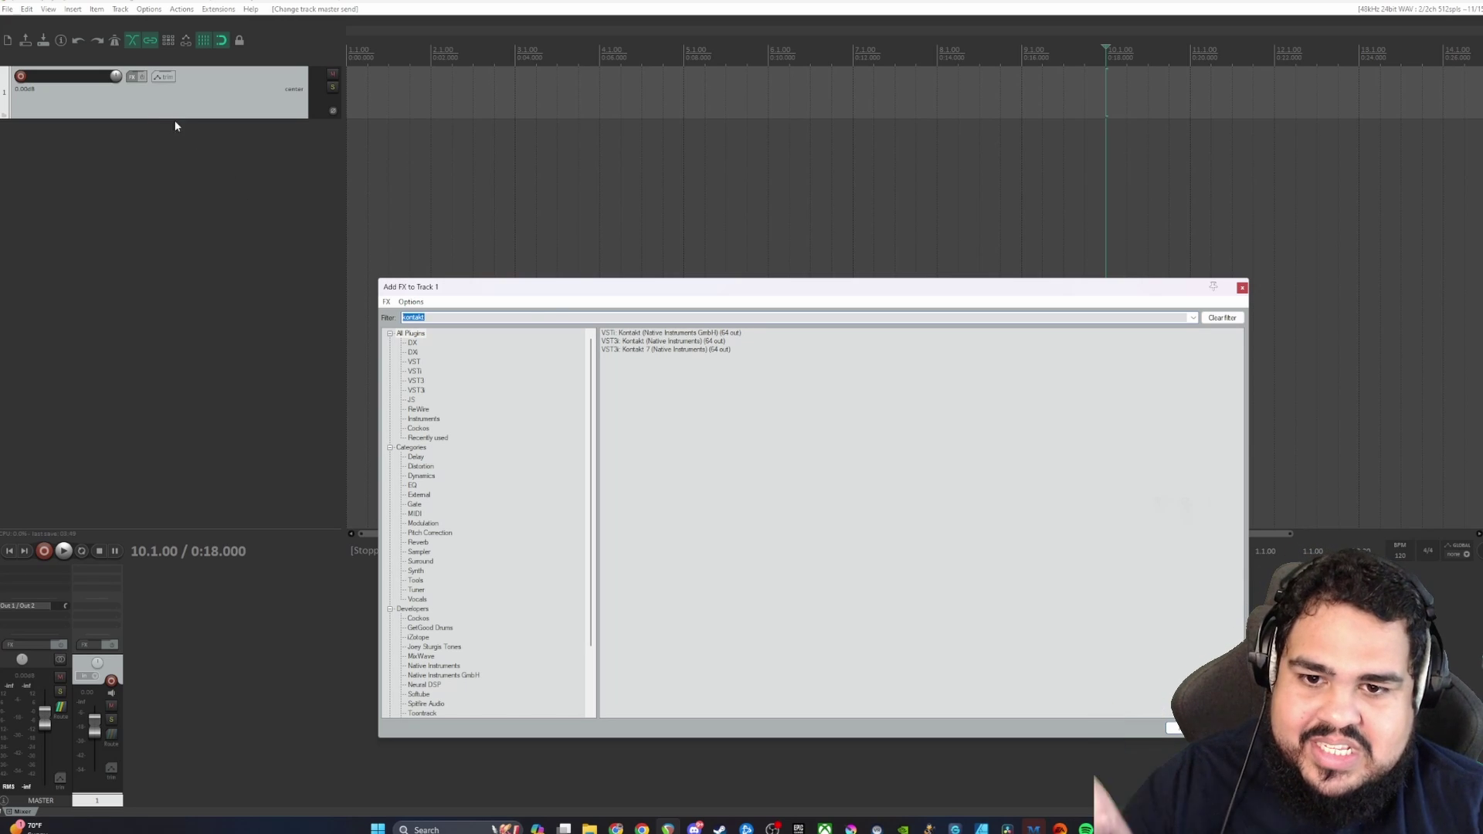
double_click(622, 341)
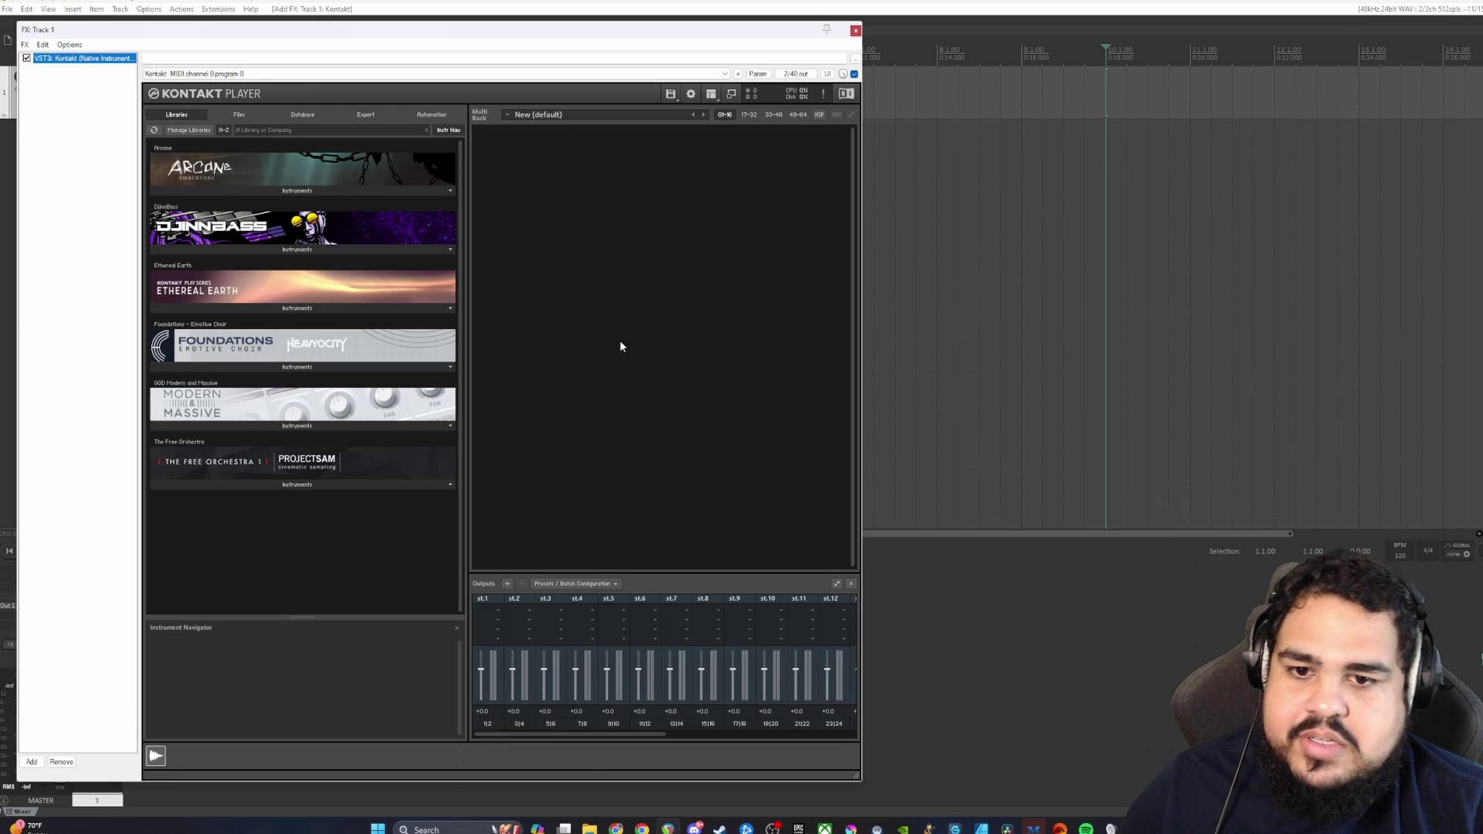
drag(236, 30, 533, 33)
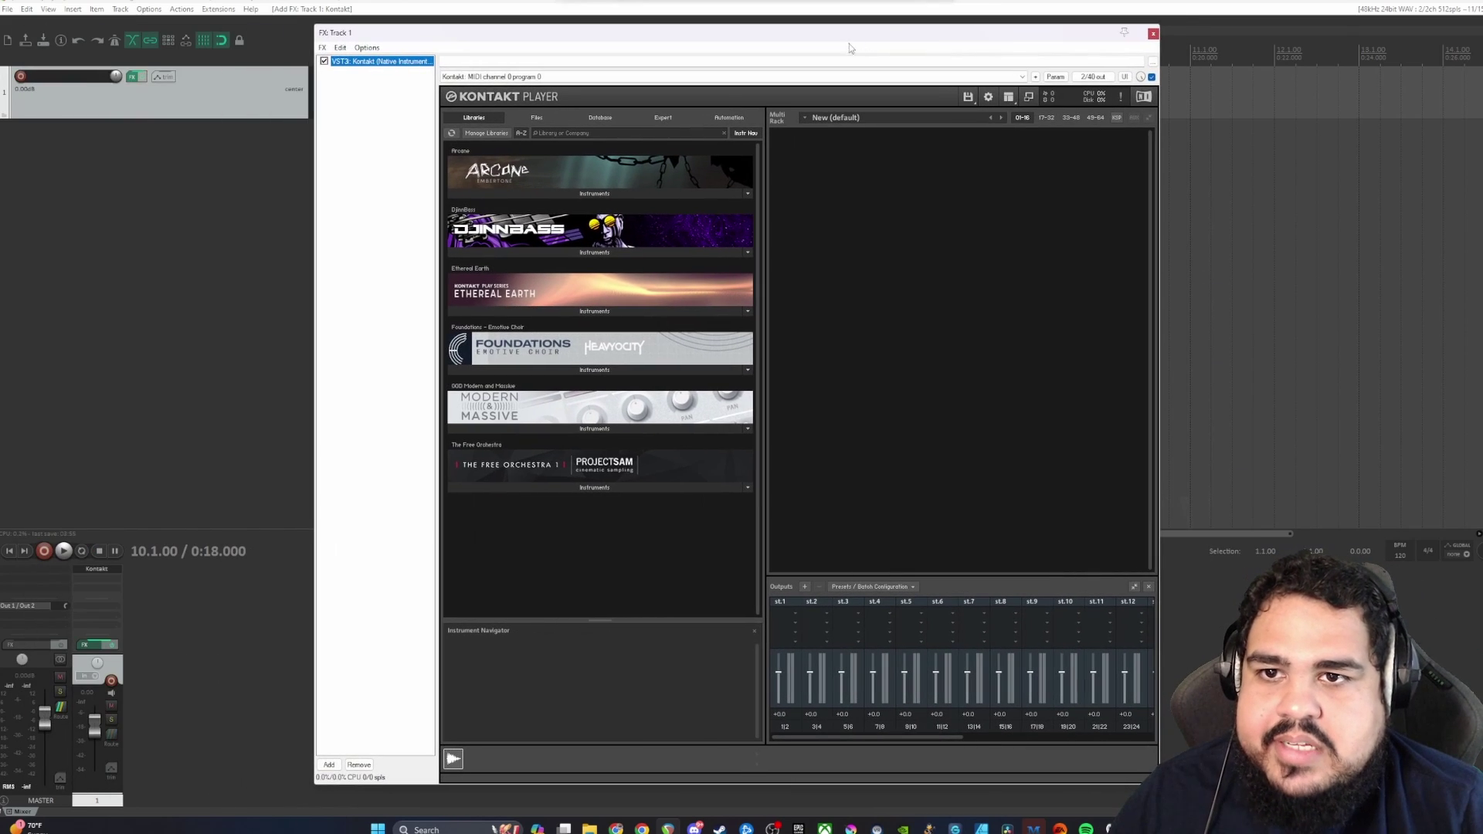
click(1151, 34)
Step: Open the VST plug-in preferences and browse for a folder to add to the plug-in paths
click(149, 9)
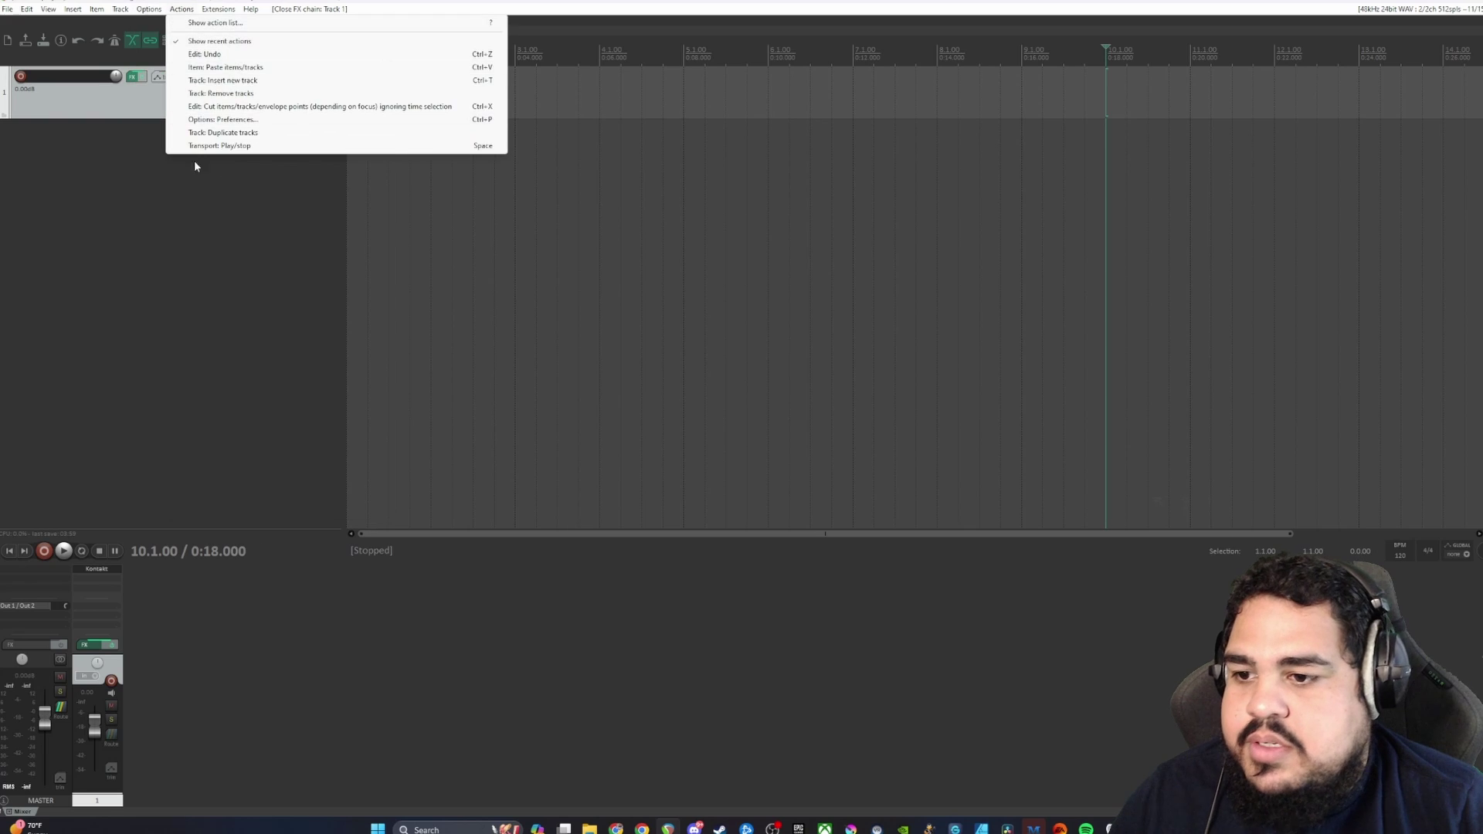
click(175, 504)
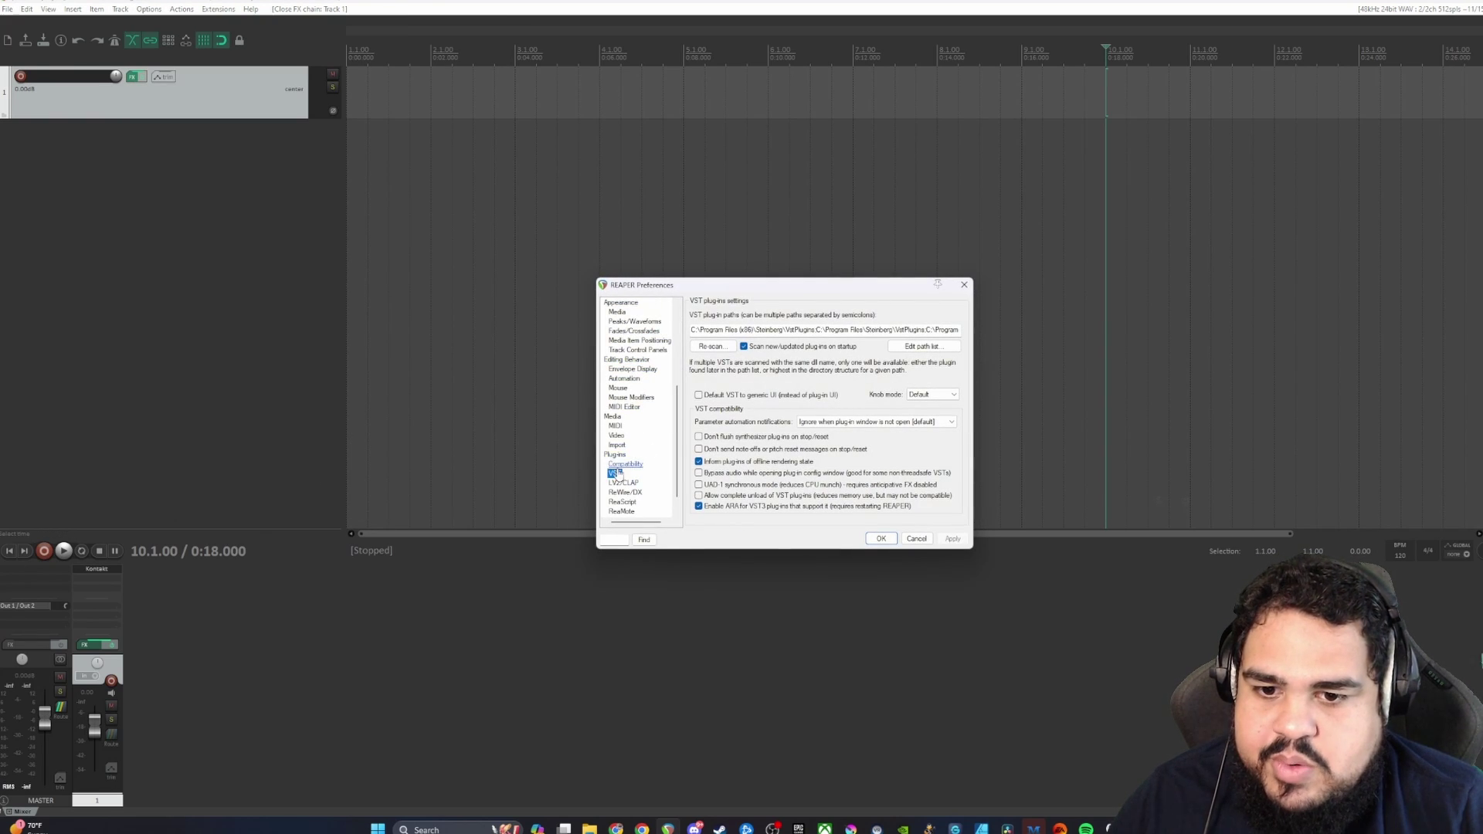
click(923, 347)
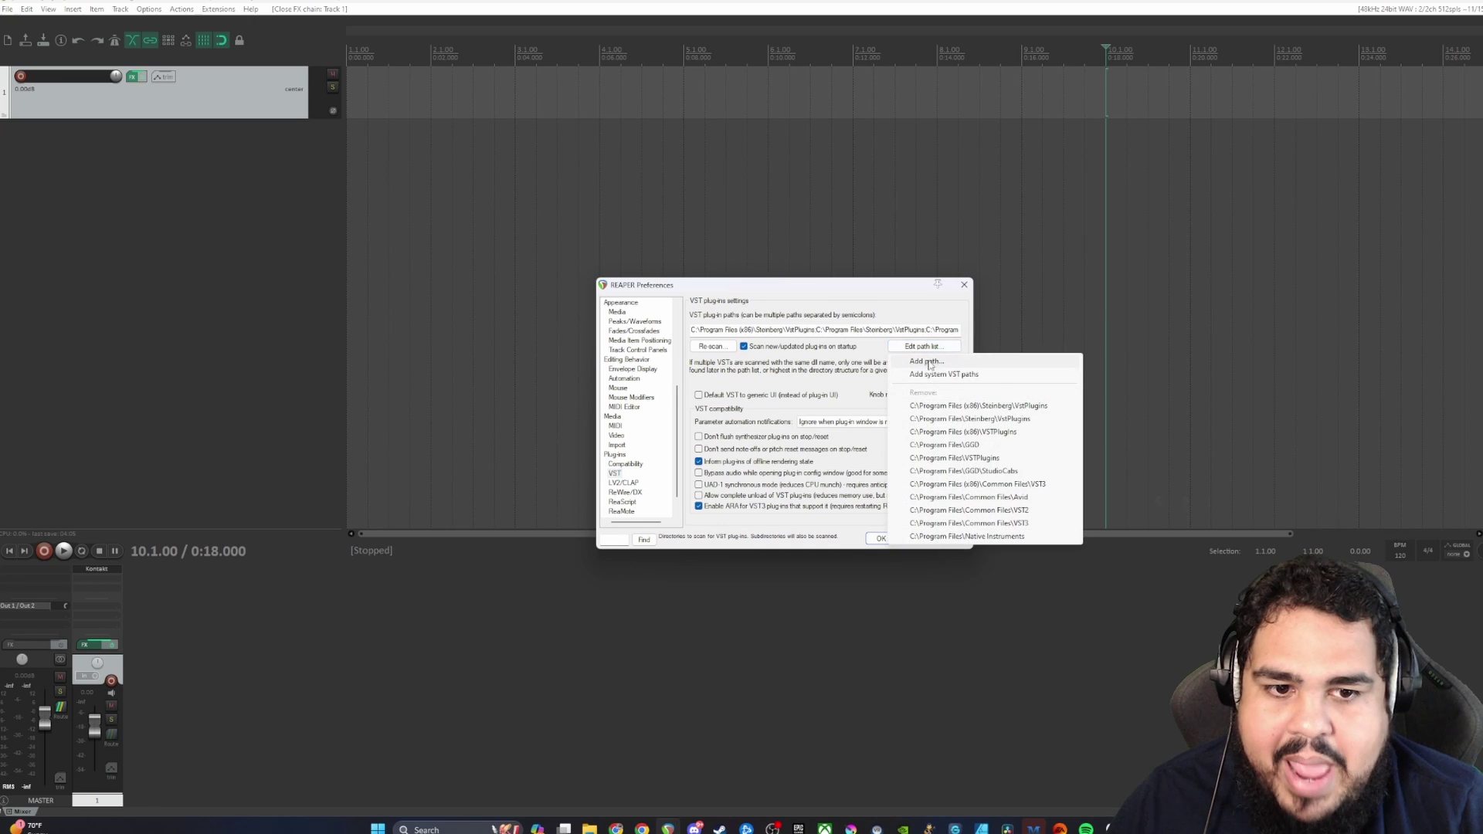
click(931, 361)
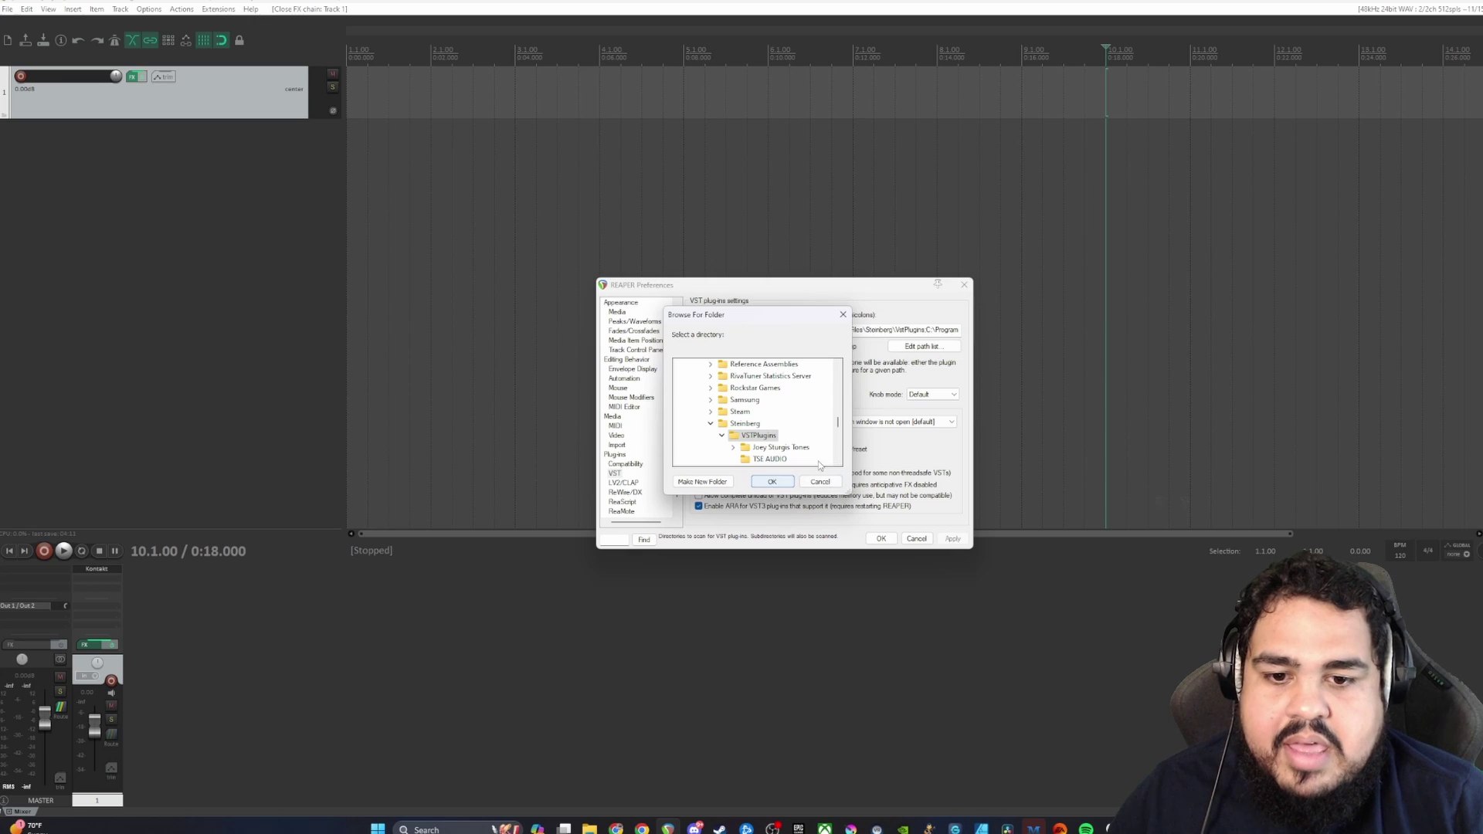
click(843, 315)
Step: Re-scan the VST plug-in paths and accept the preferences
click(710, 346)
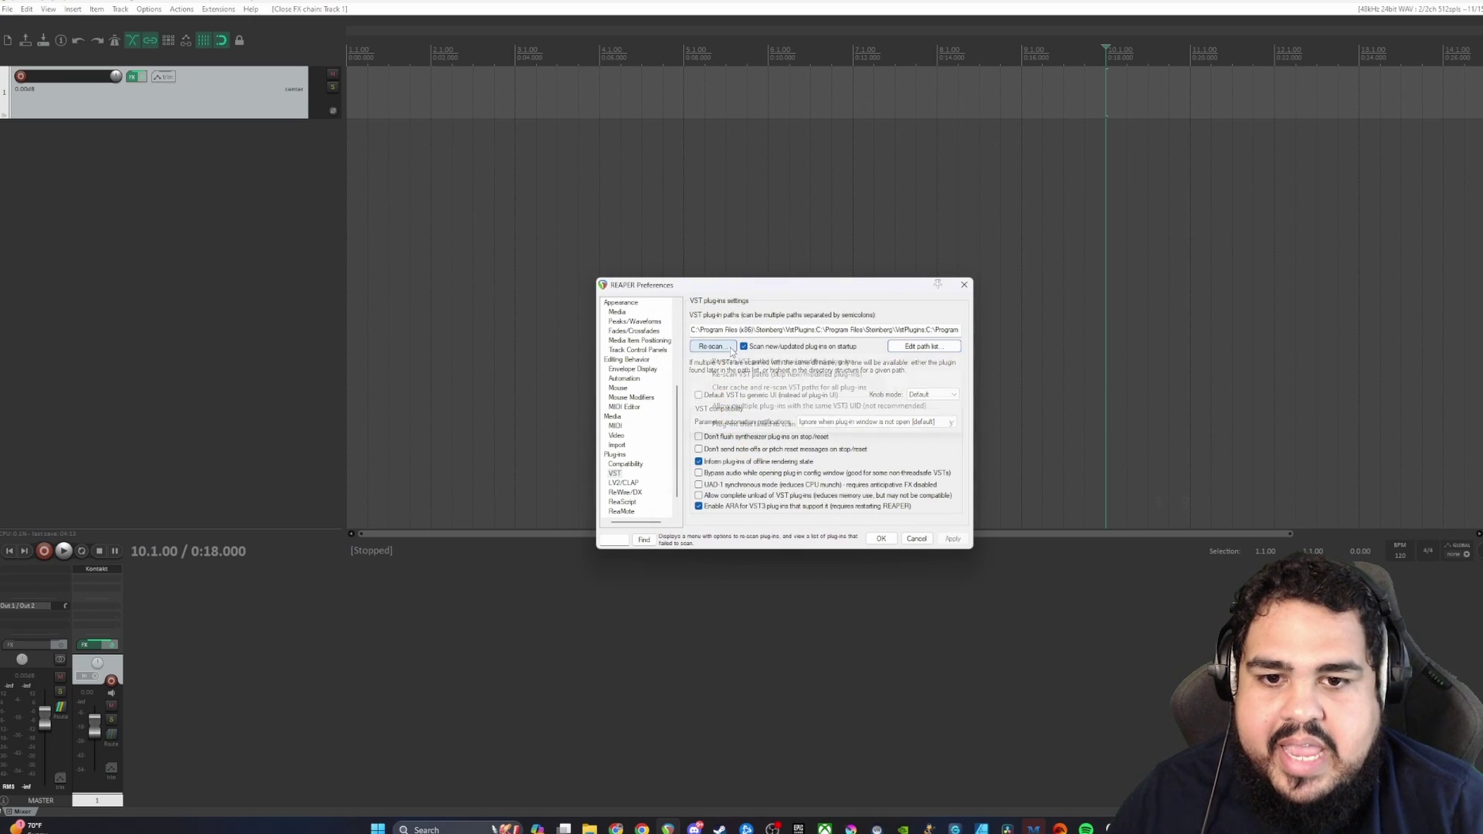
click(758, 361)
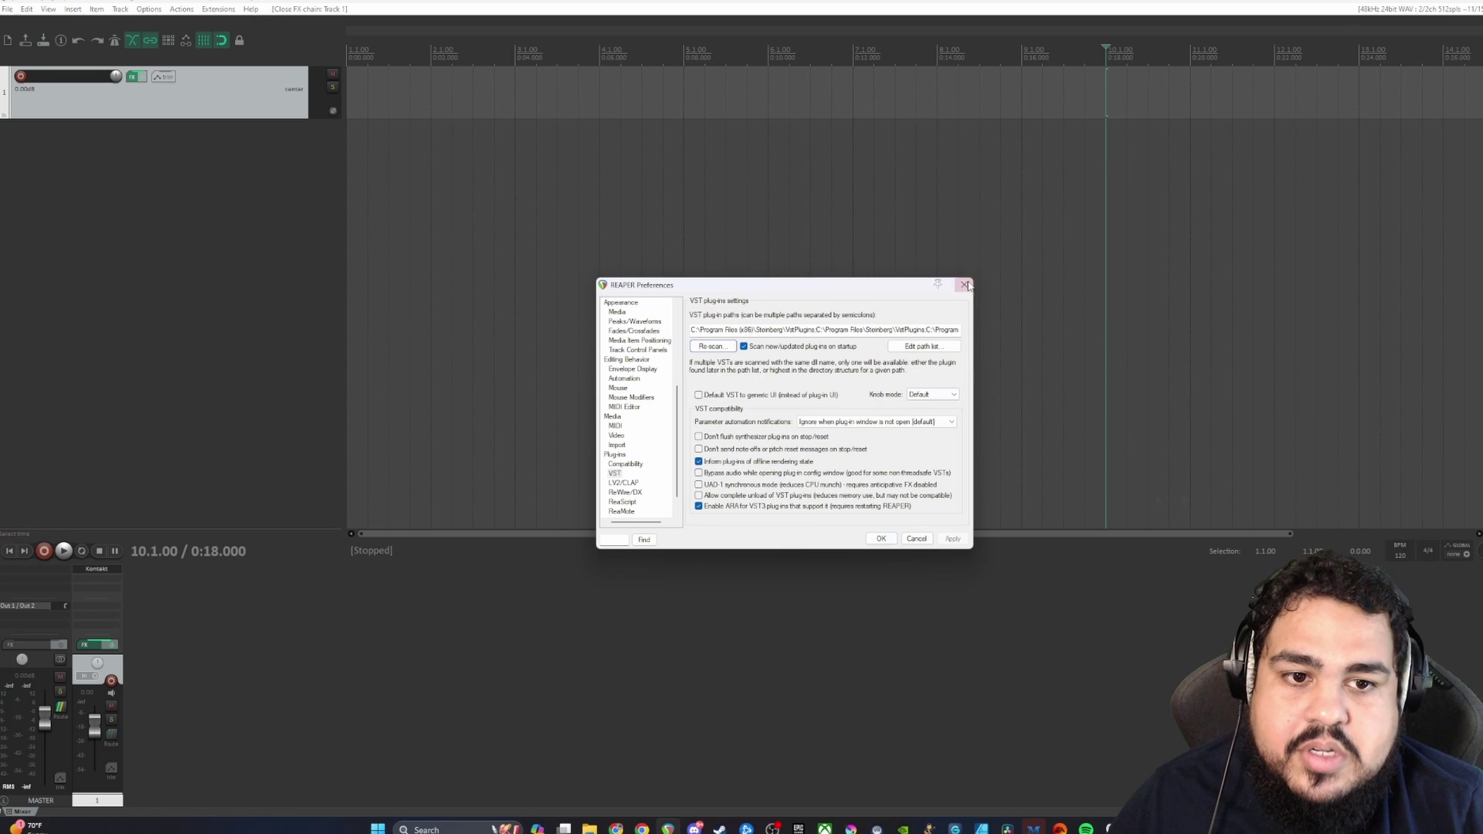
click(885, 541)
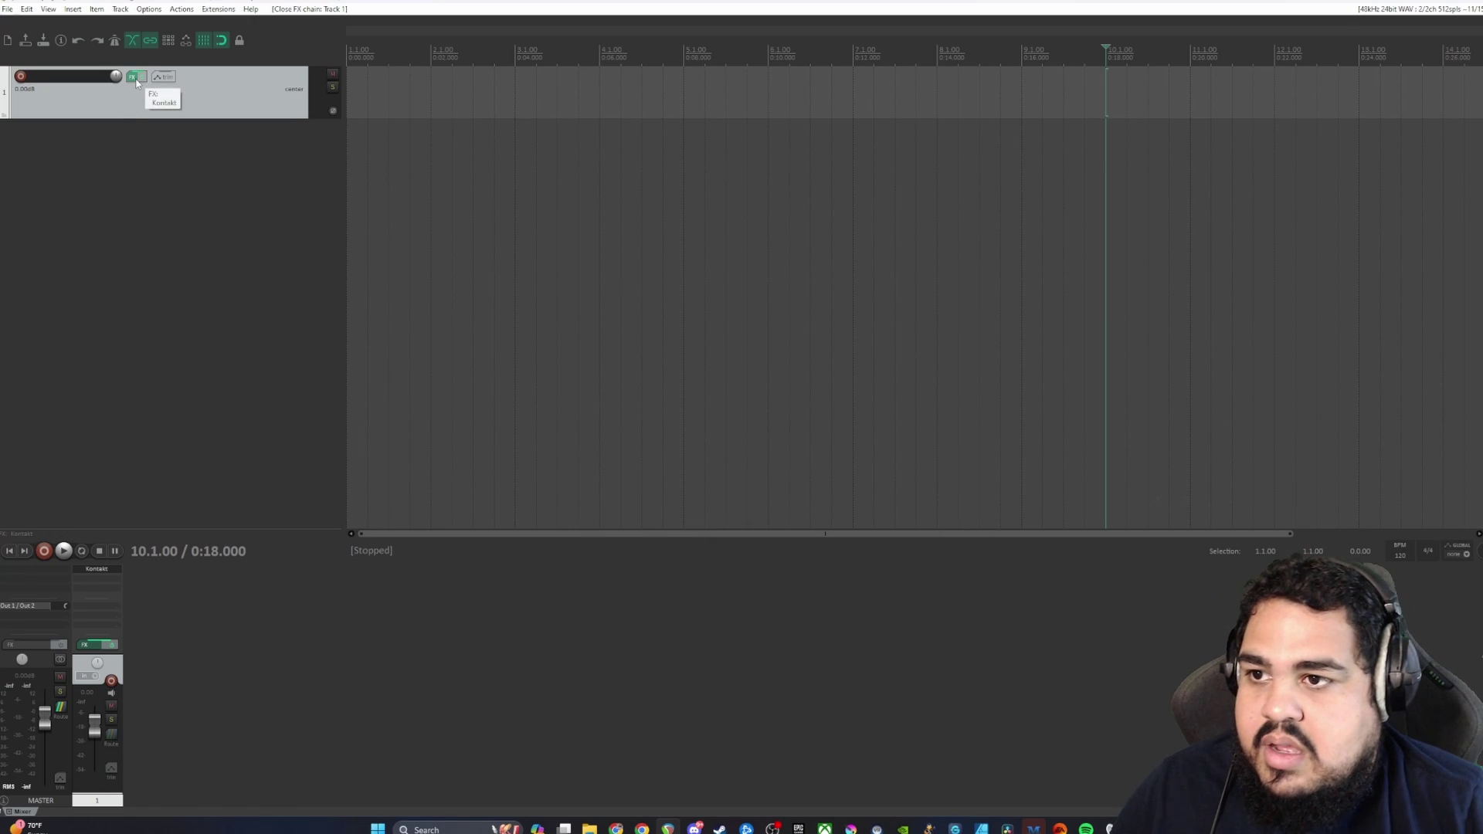
Step: Open track 1's Kontakt and load Modern & Massive Drums.nki from the GGD Modern and Massive library
click(136, 78)
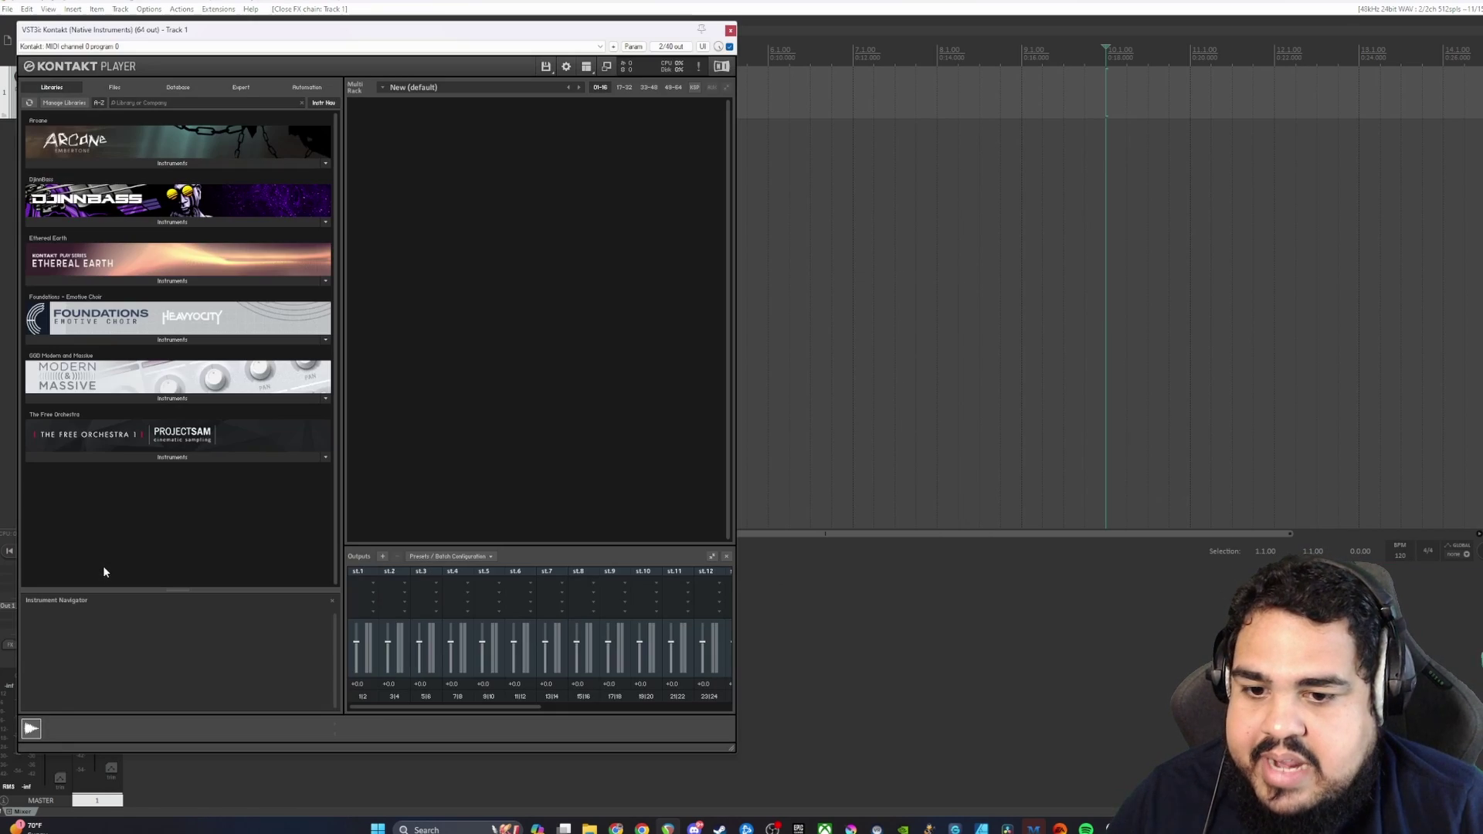
drag(448, 31, 854, 40)
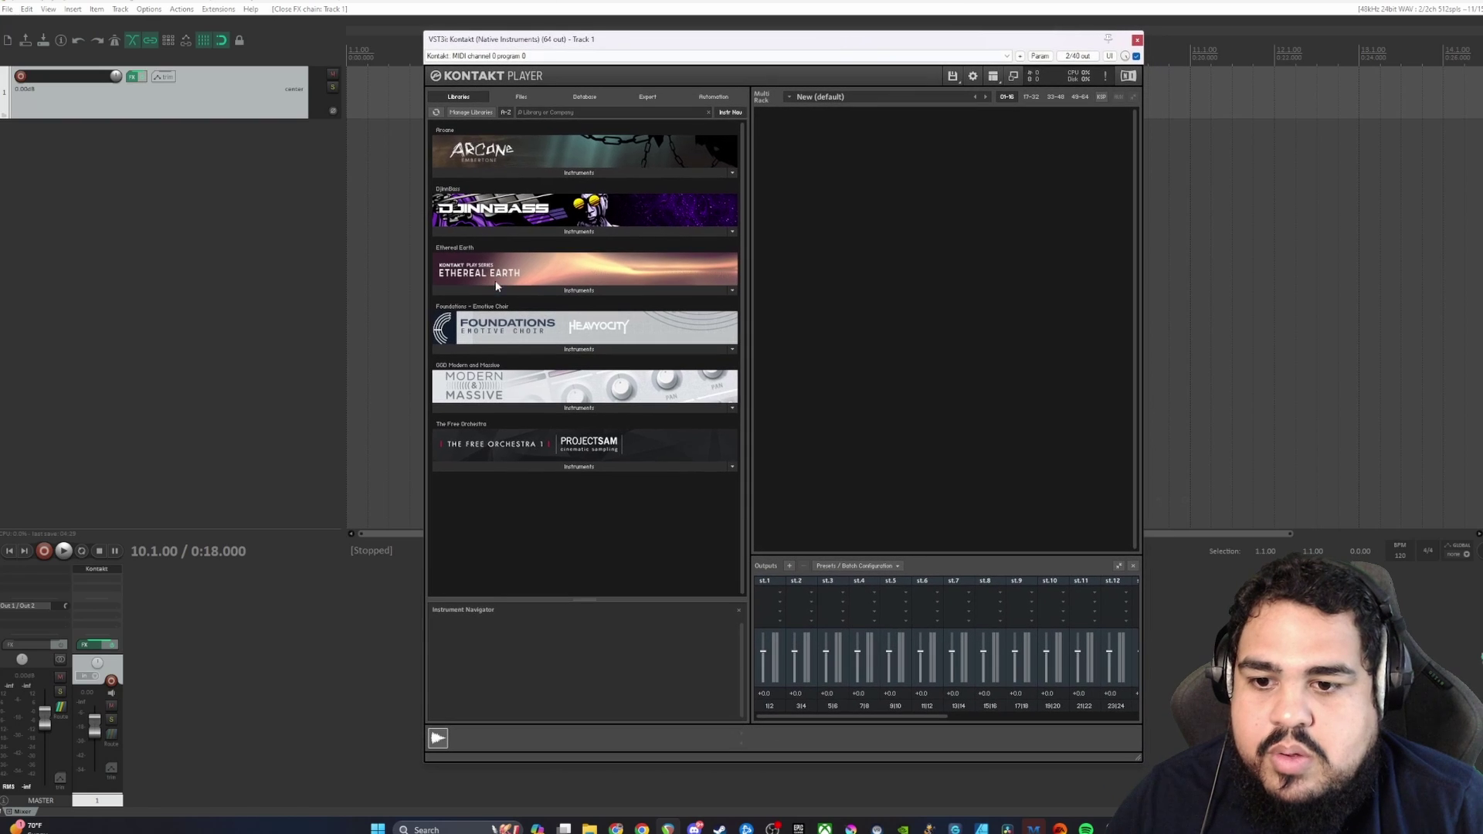
click(652, 407)
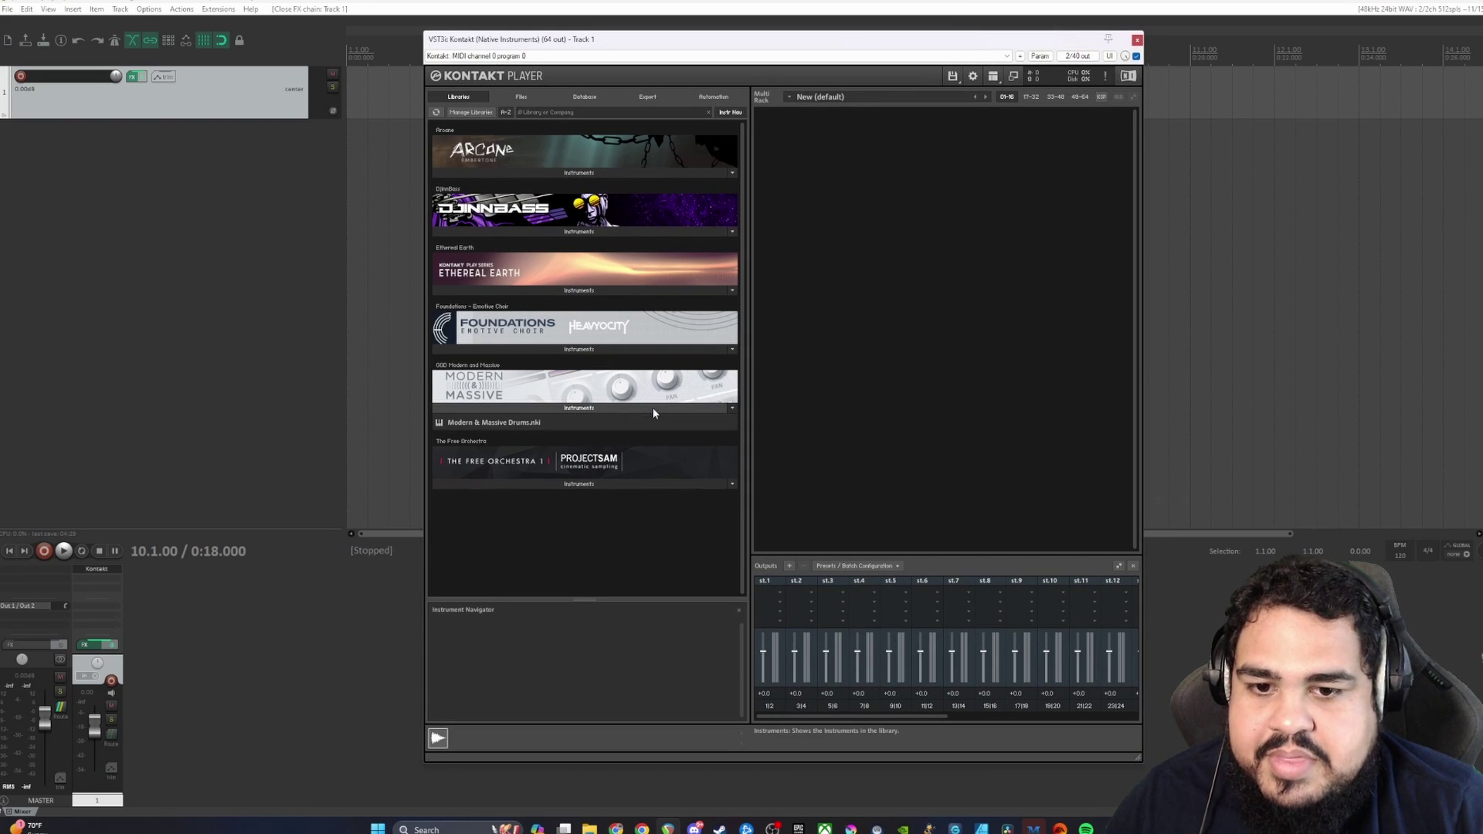
double_click(523, 423)
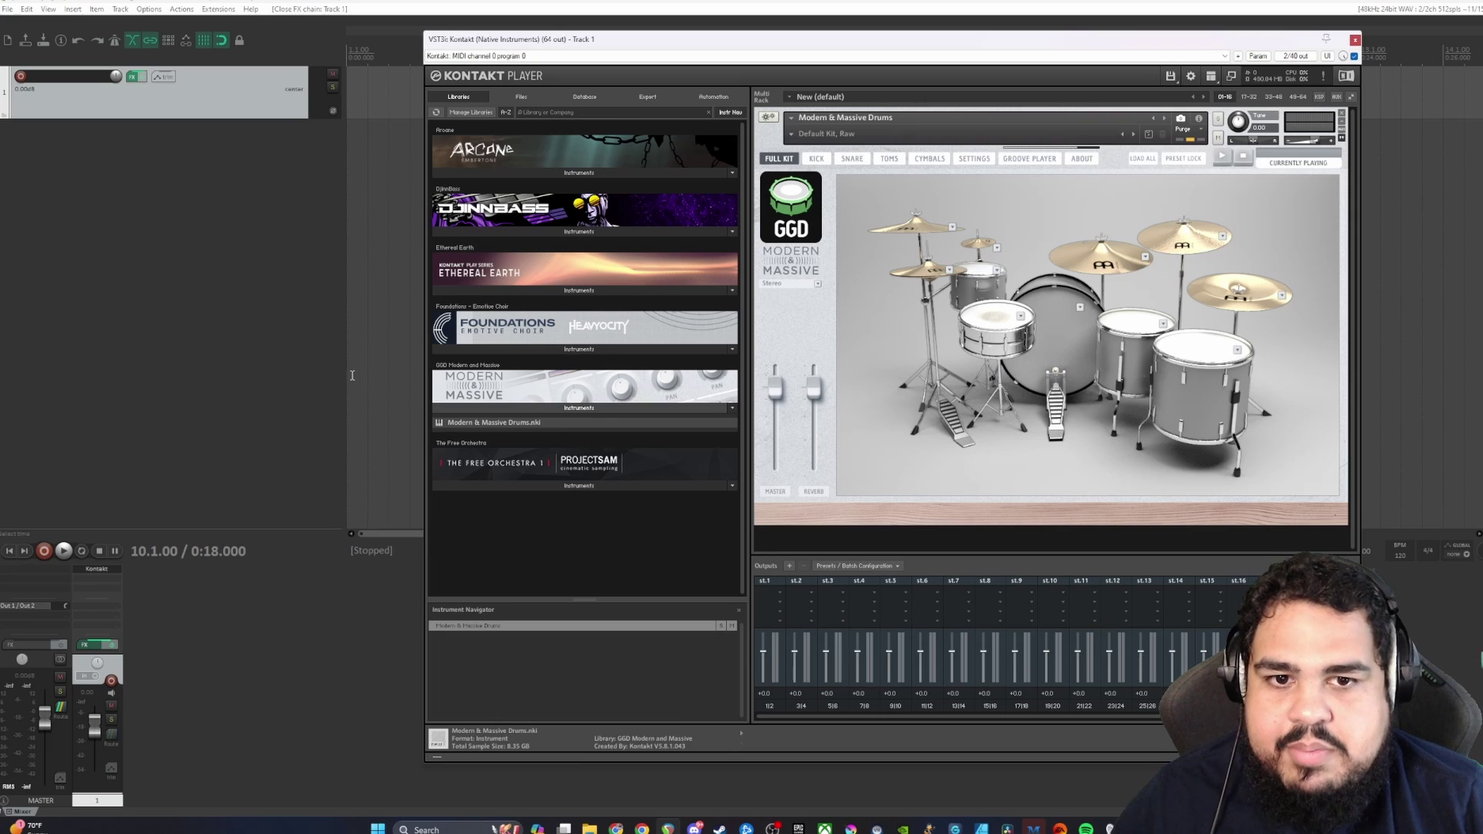
Step: Audition several drums and cymbals of the Modern & Massive kit to check that the instrument produces sound
click(996, 321)
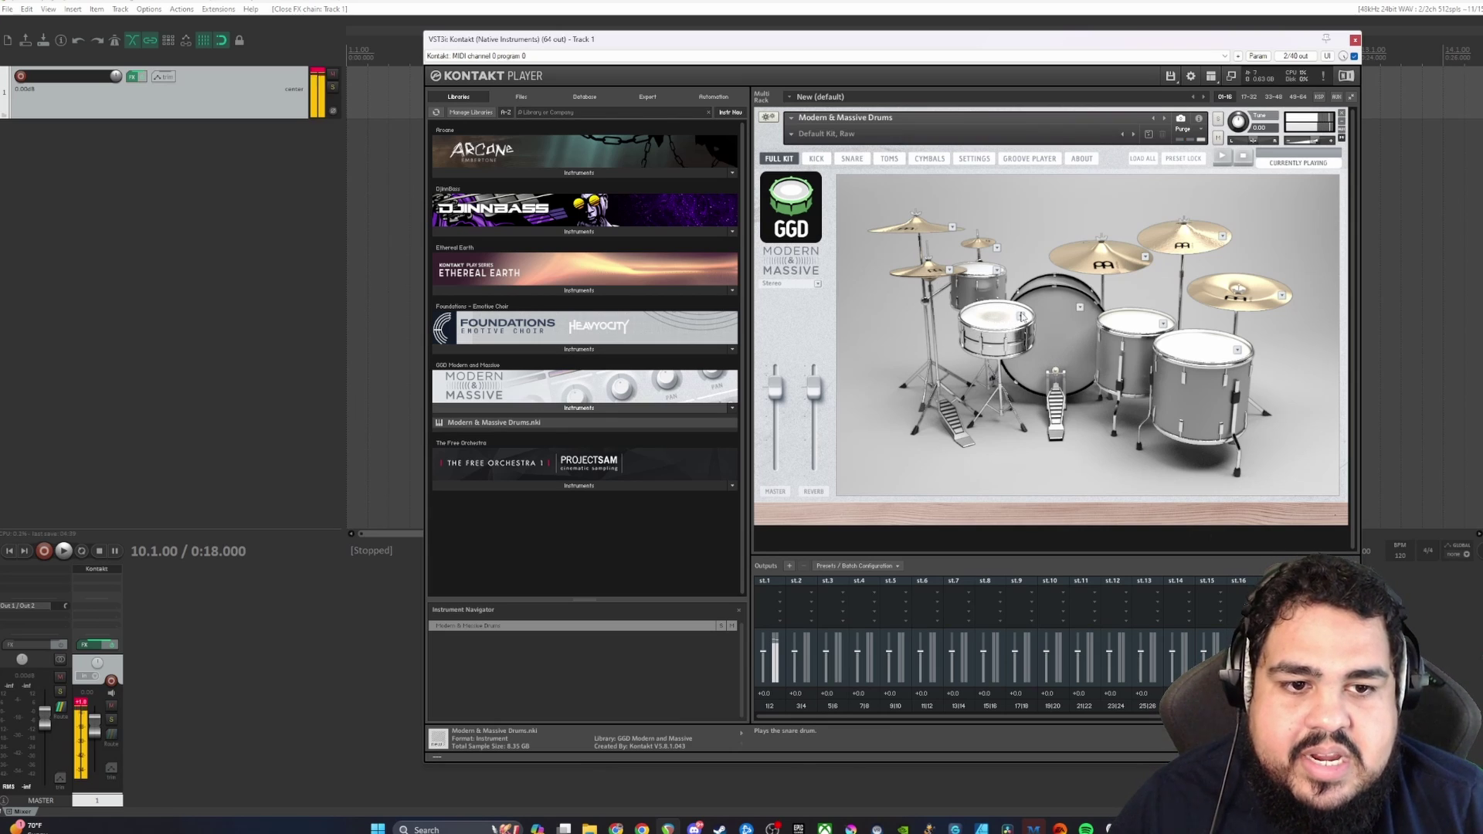
click(1052, 307)
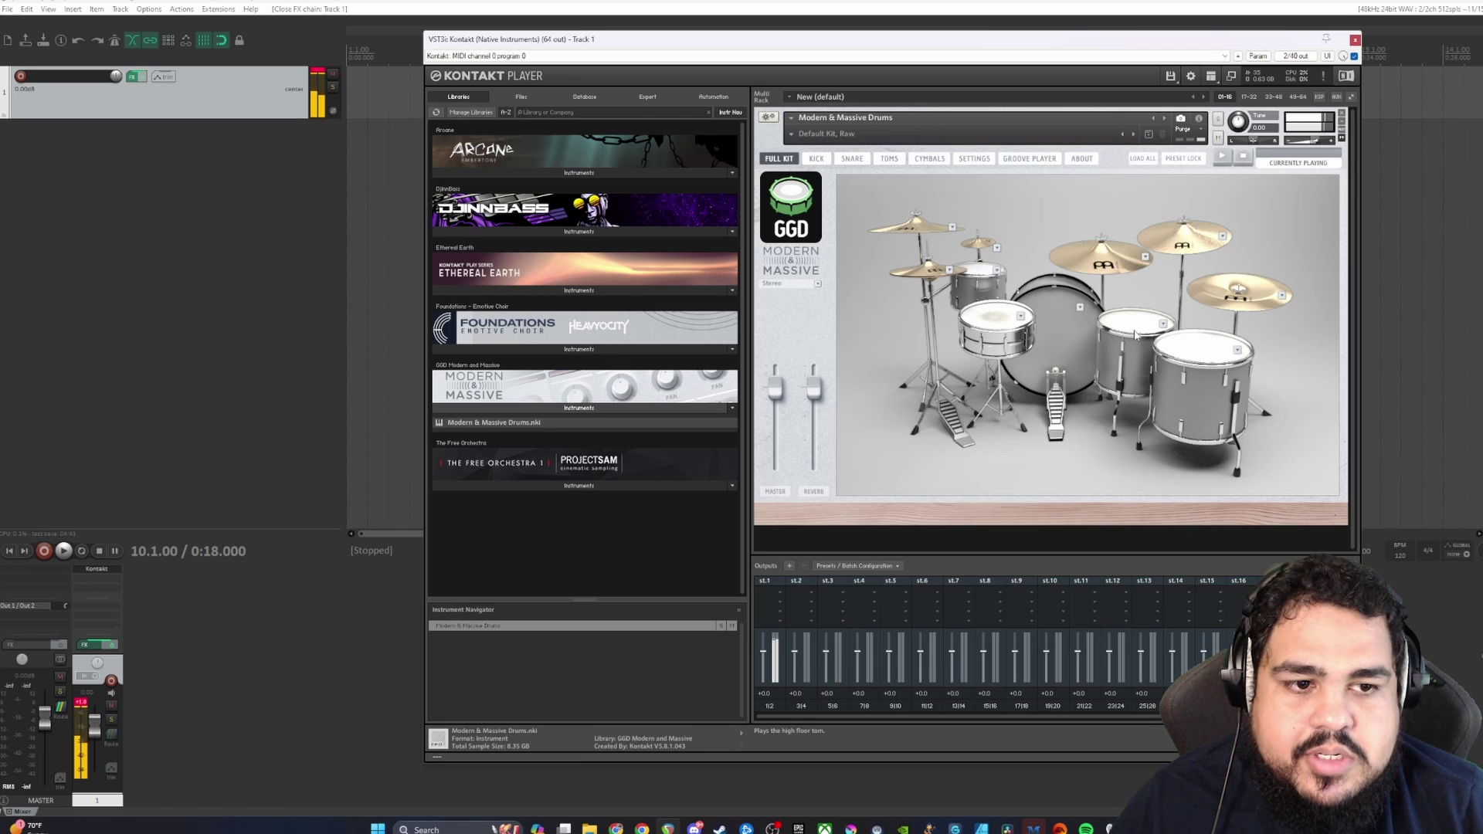
click(1173, 241)
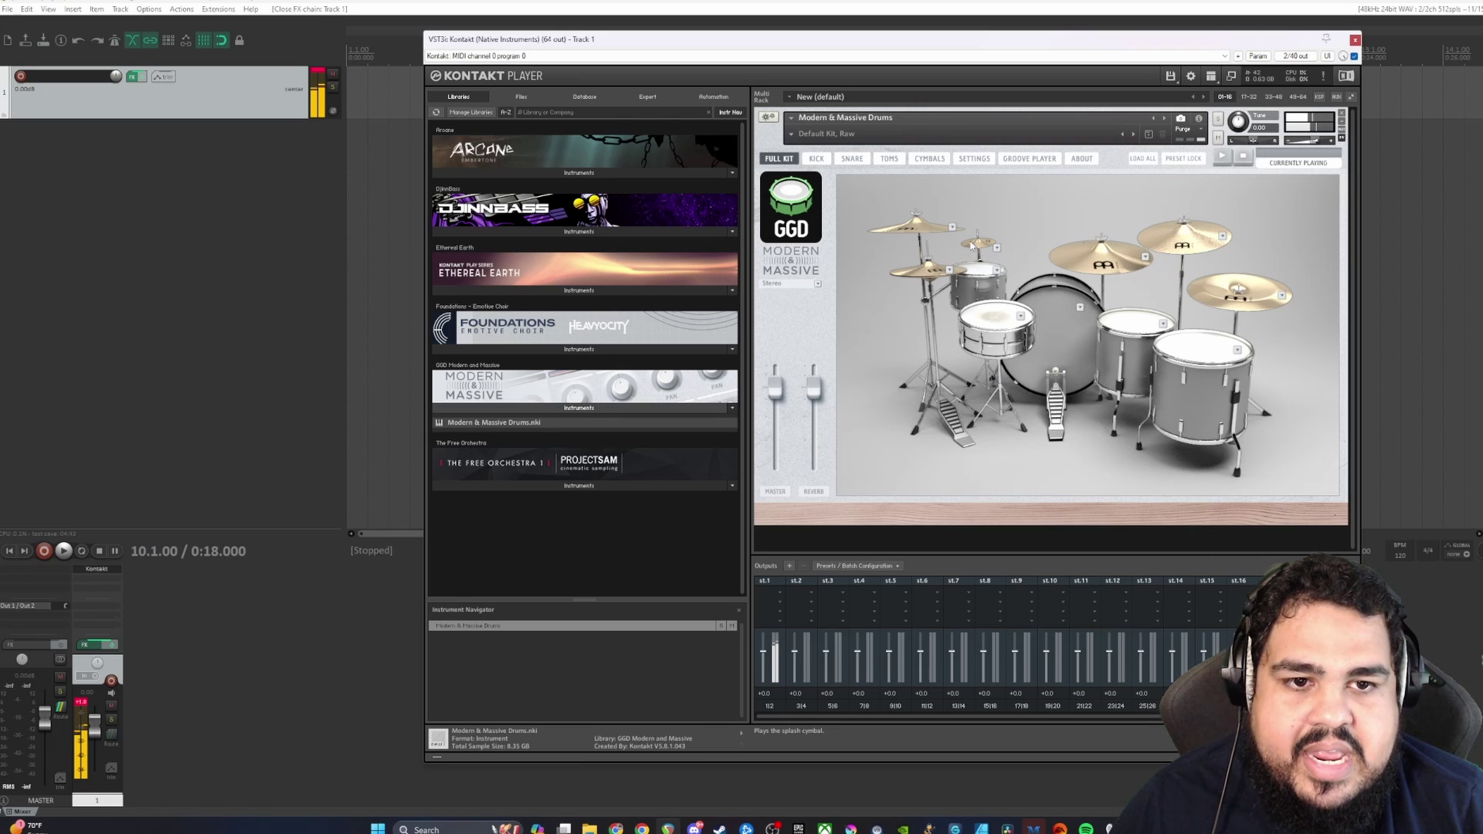
click(997, 317)
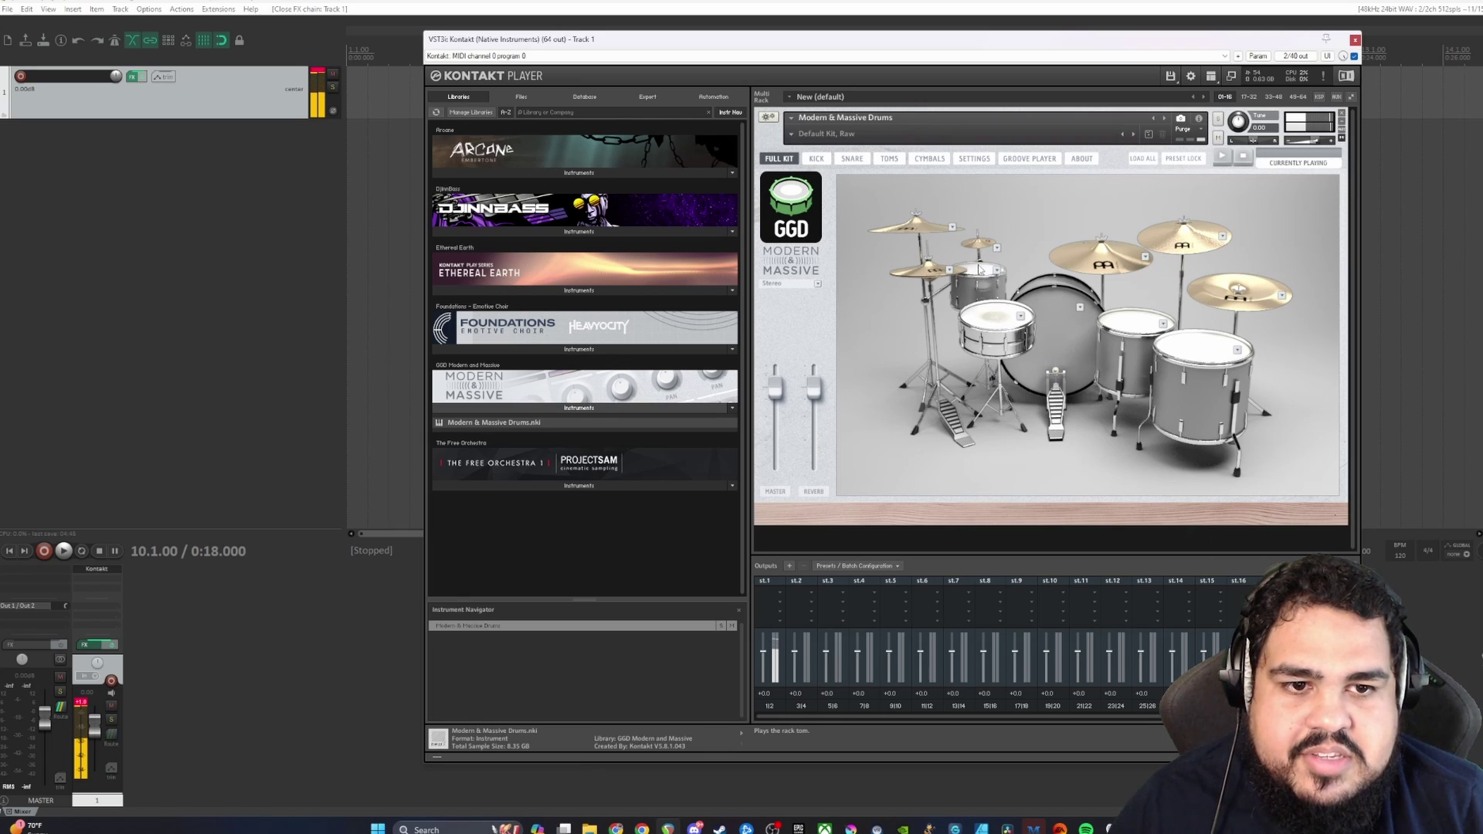
click(1061, 317)
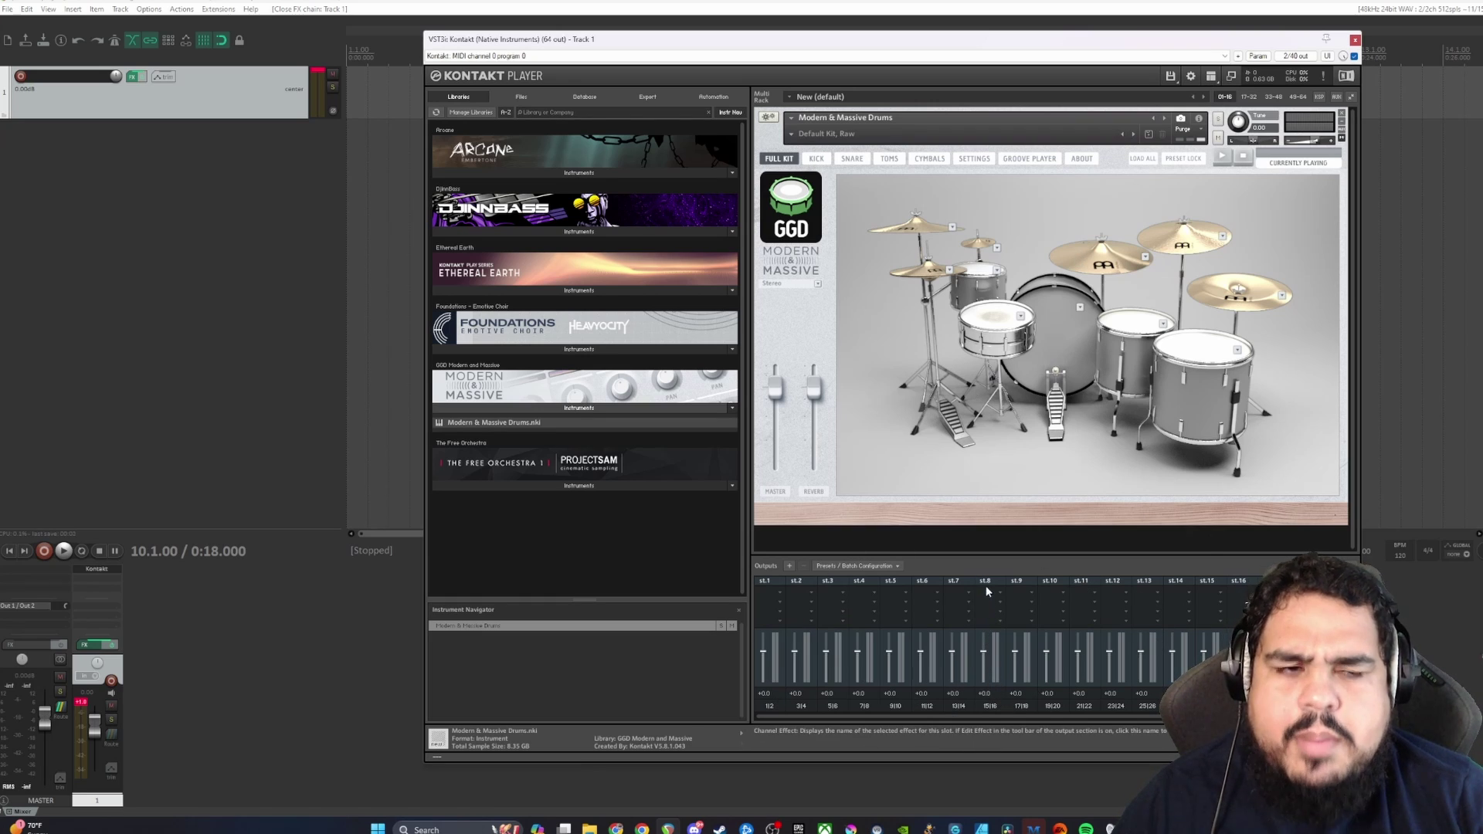
Step: Hide Kontakt's Outputs section and show it again
click(1212, 76)
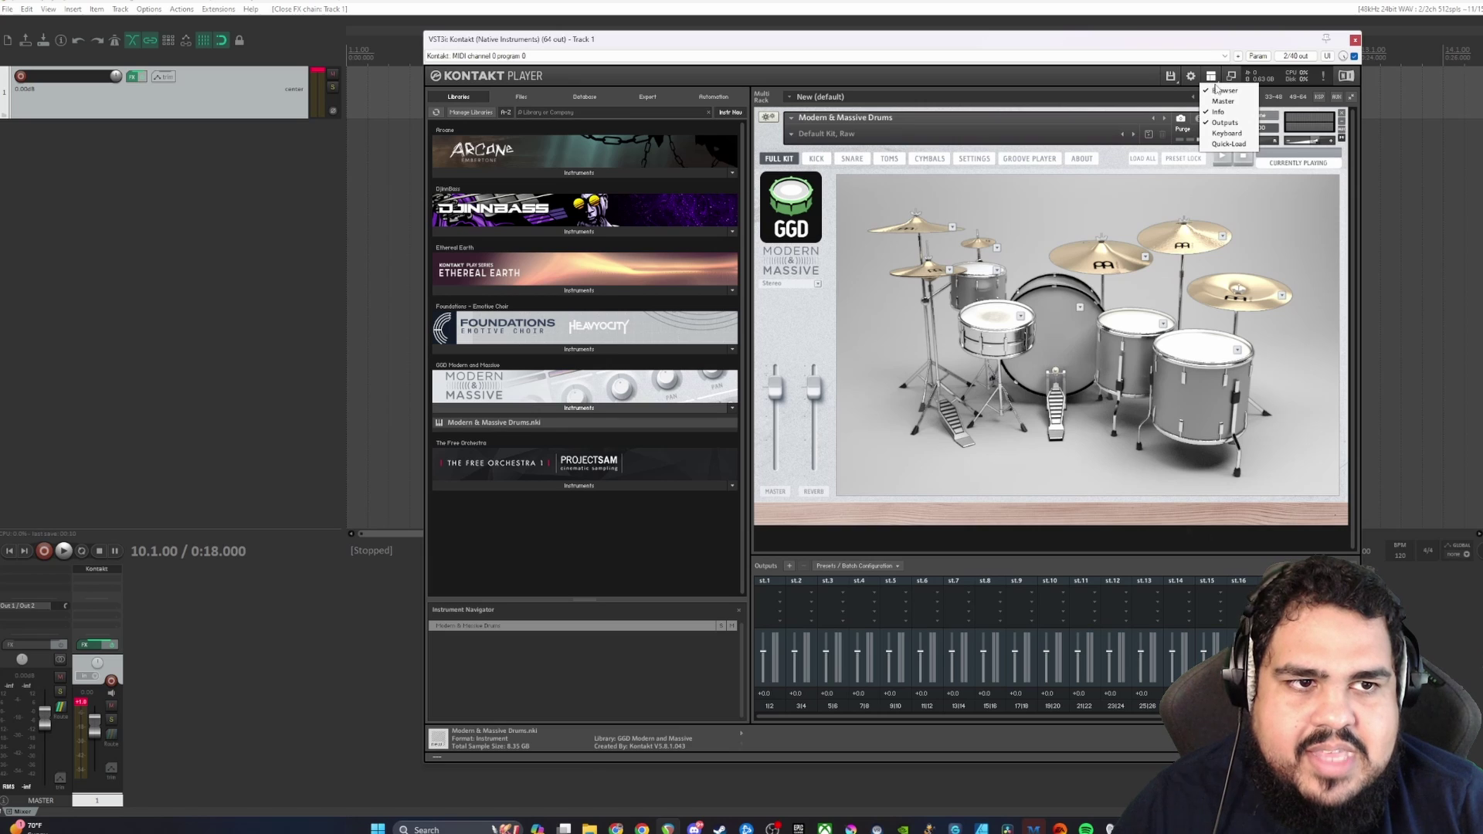
click(1222, 123)
click(1212, 76)
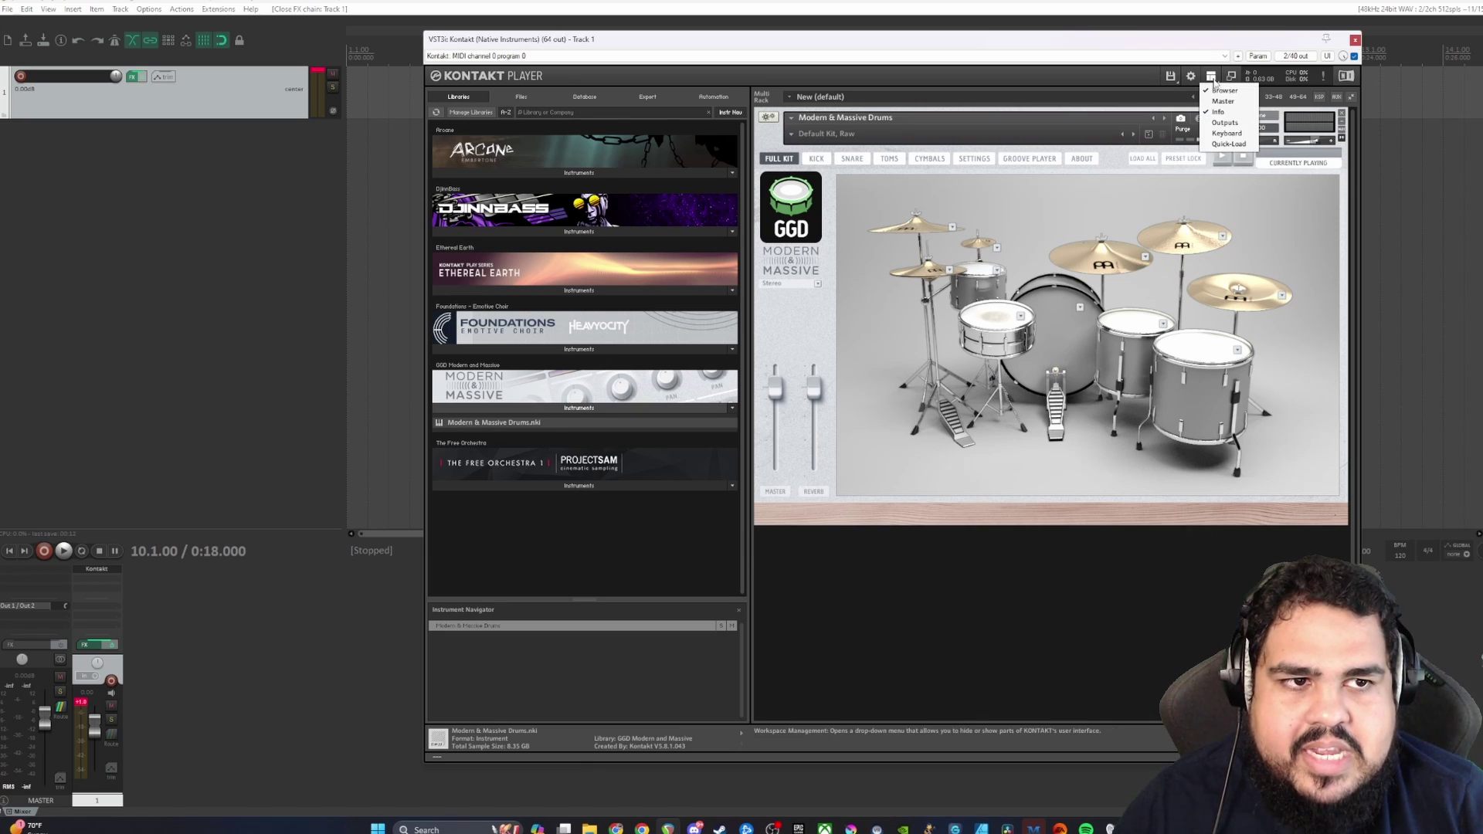
click(1222, 124)
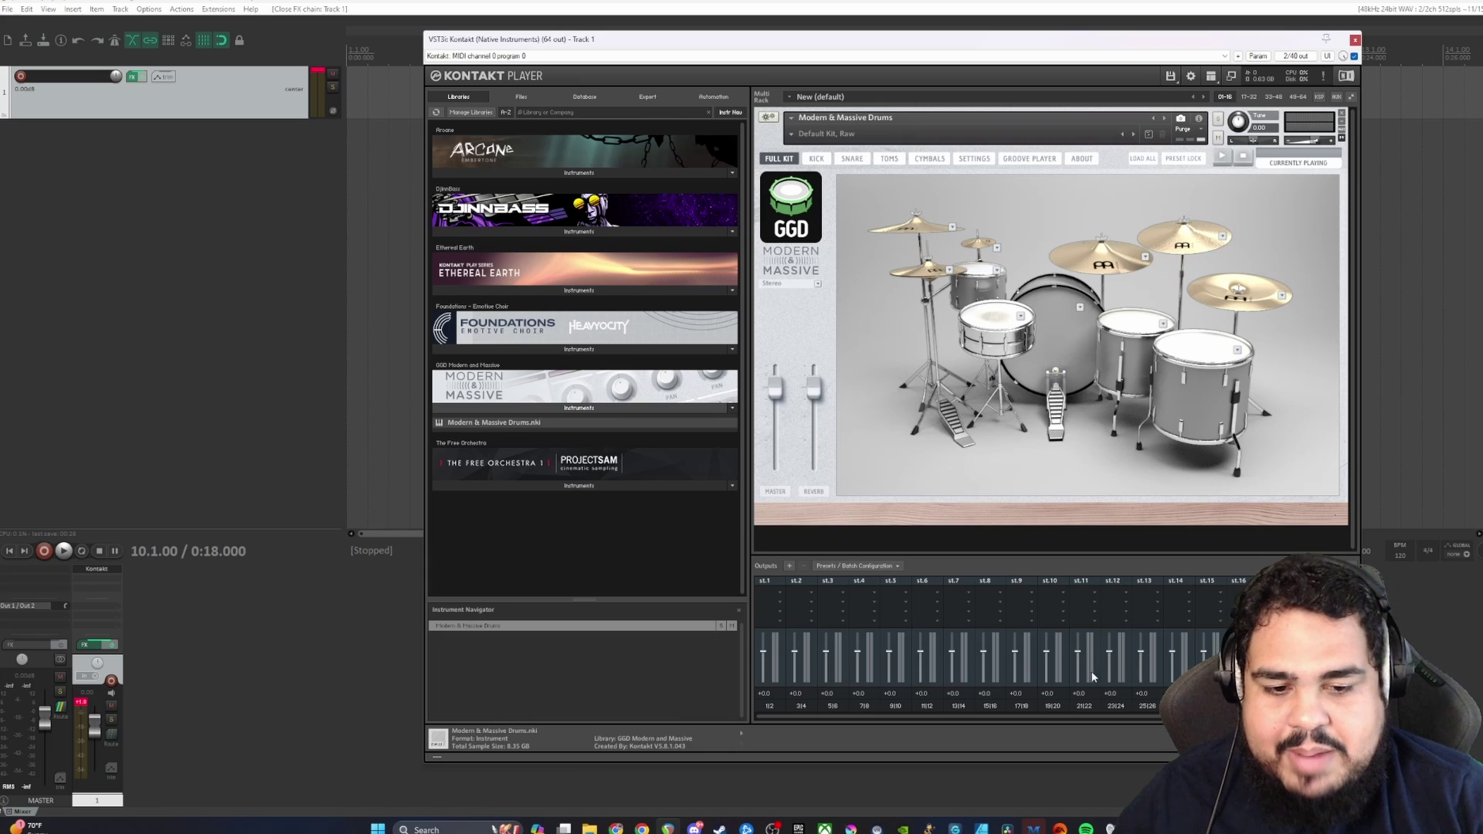
Step: Replace Kontakt's existing output channels with 10 new two-channel outputs, using ascending output assignment
click(877, 566)
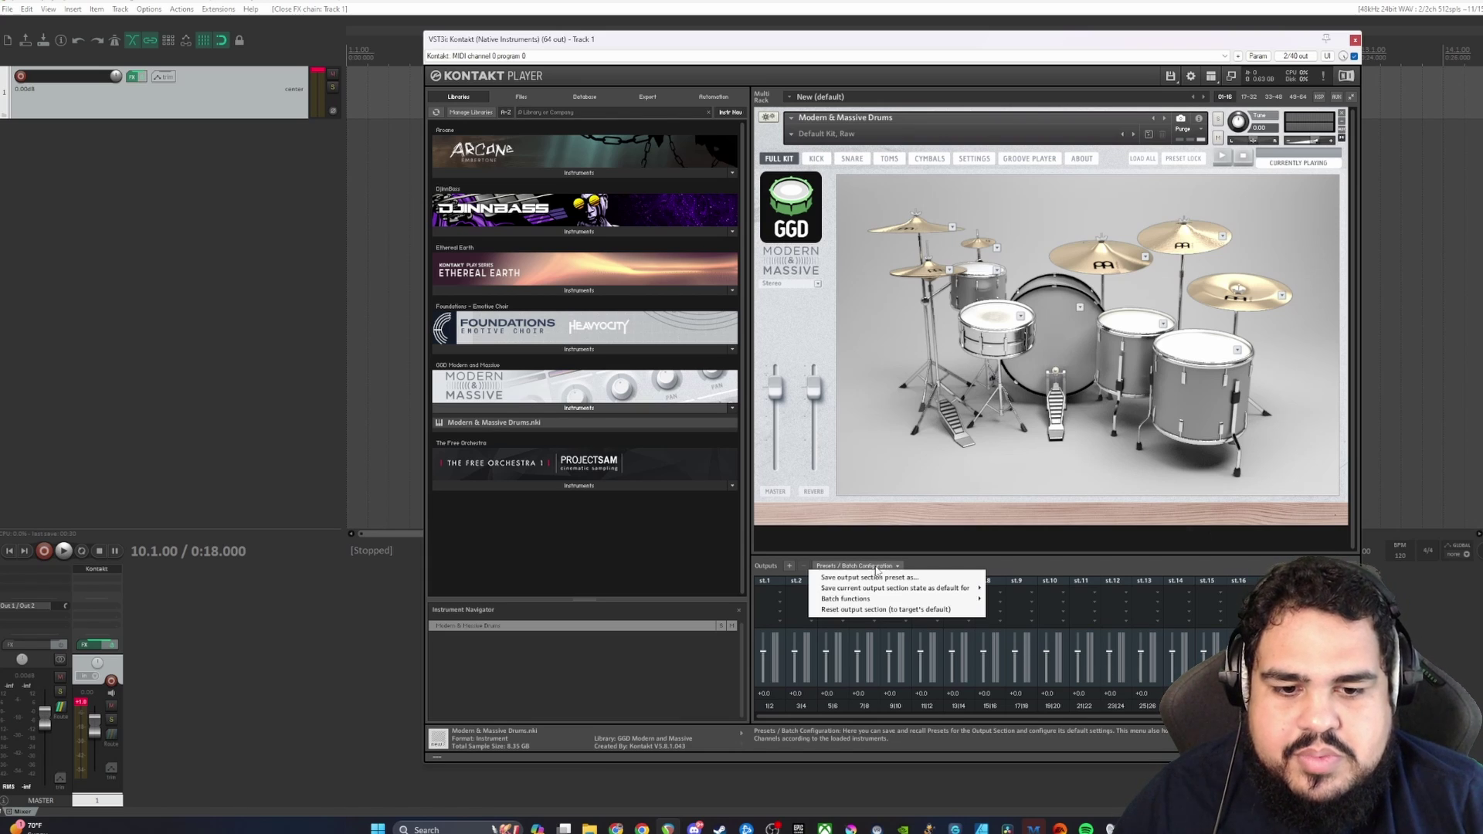
click(809, 548)
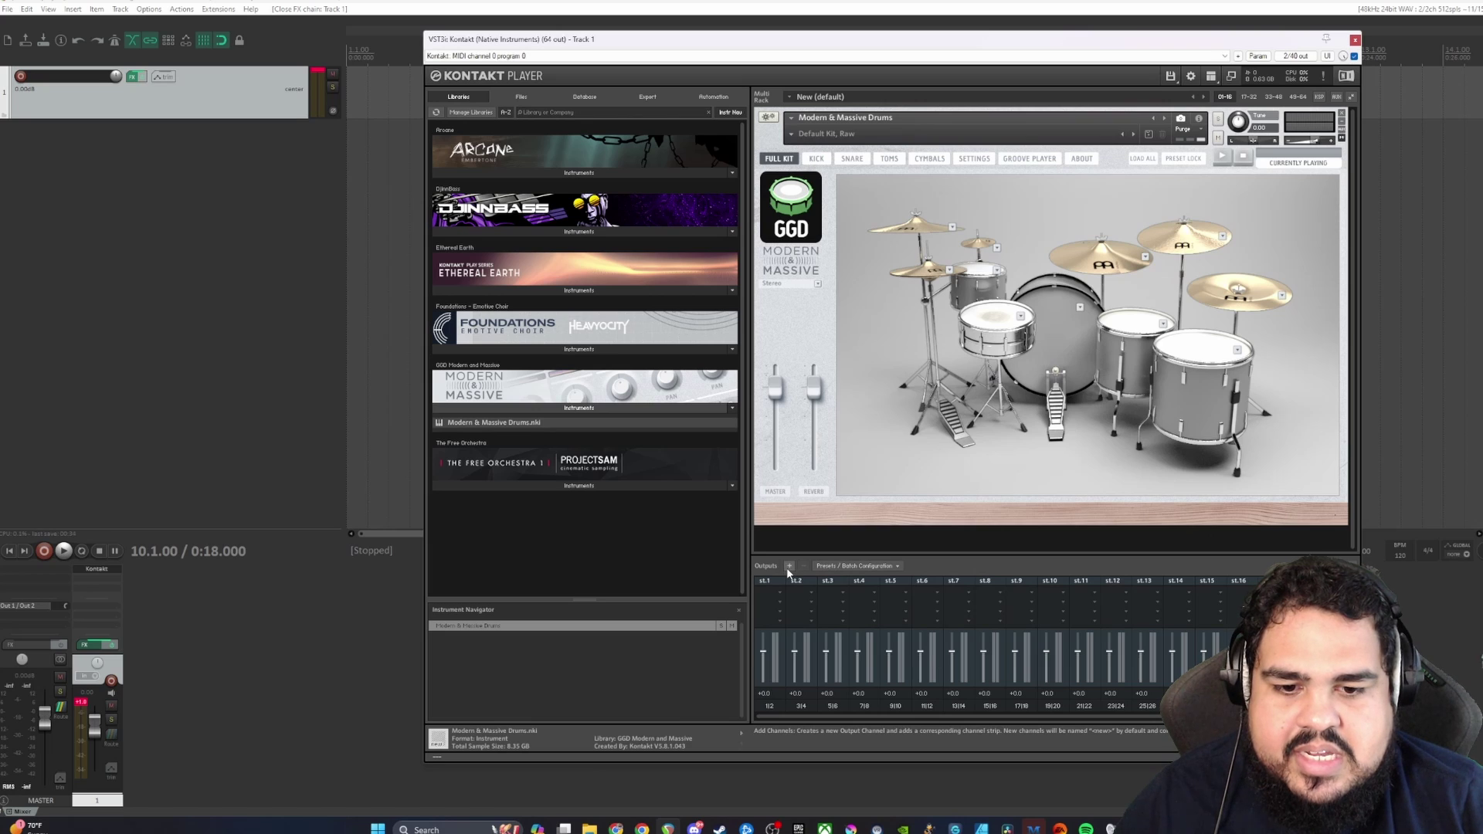
click(789, 567)
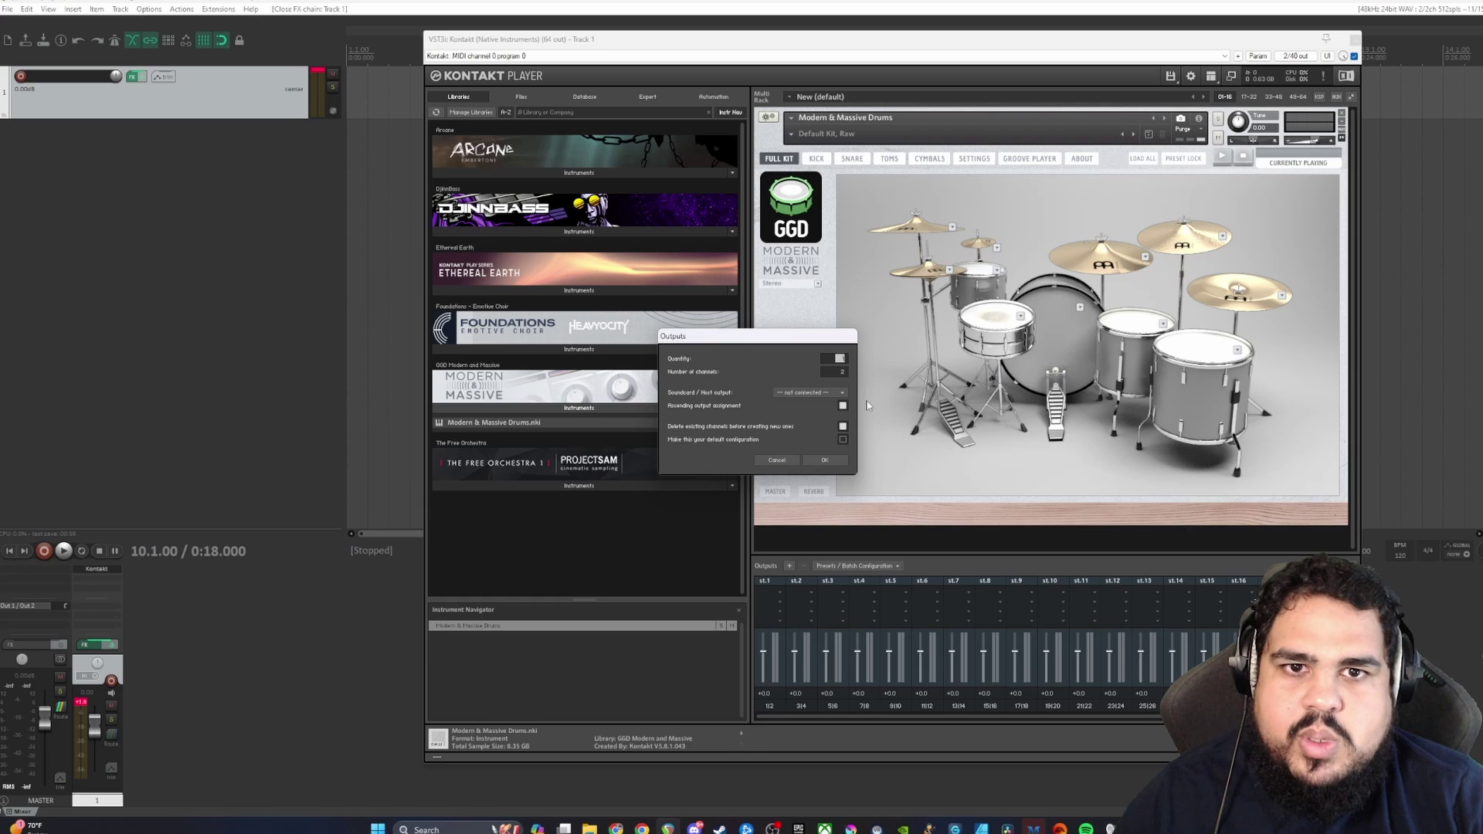
text(12)
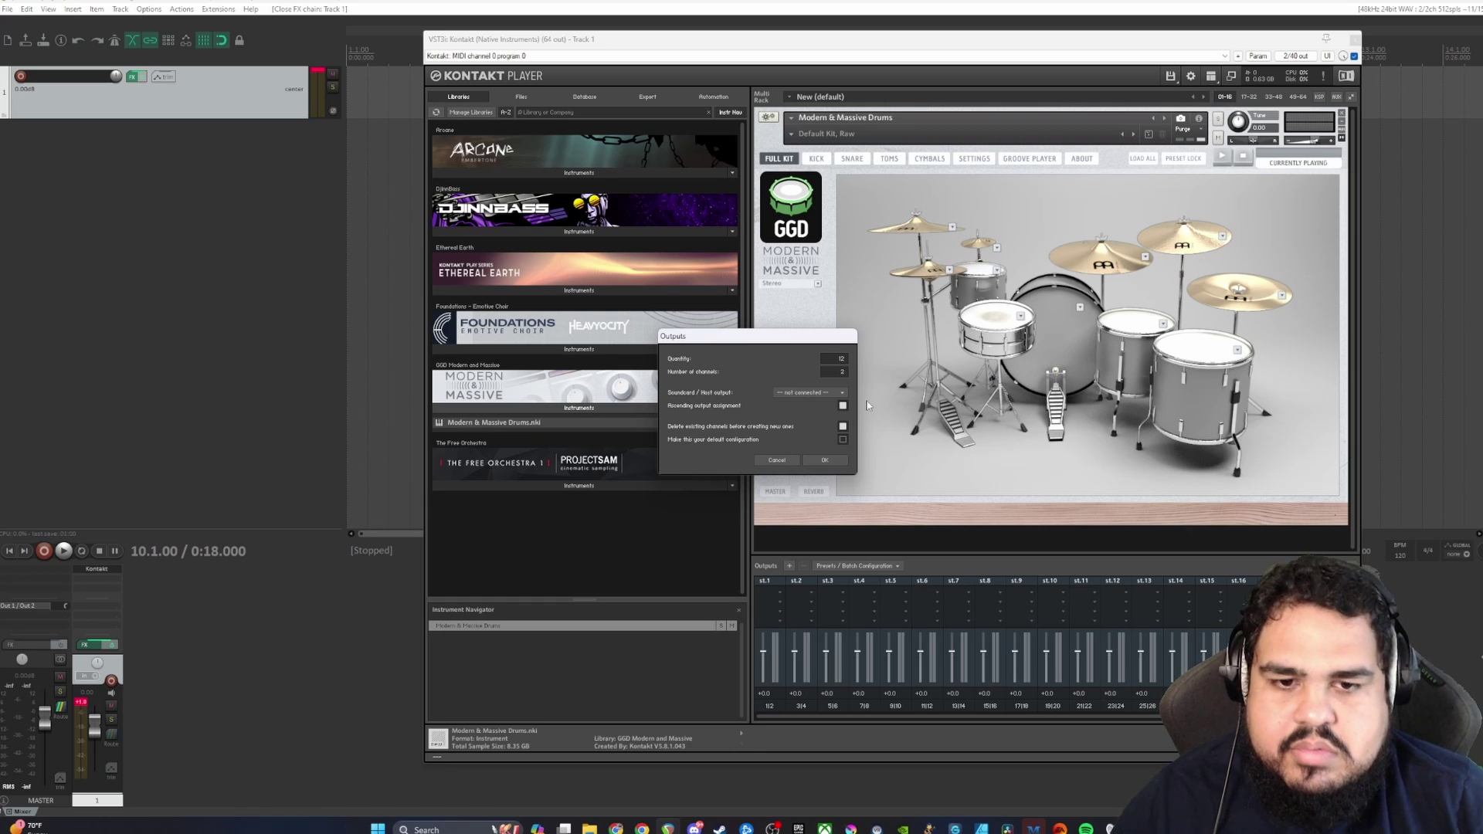
key(BackSpace)
text(0)
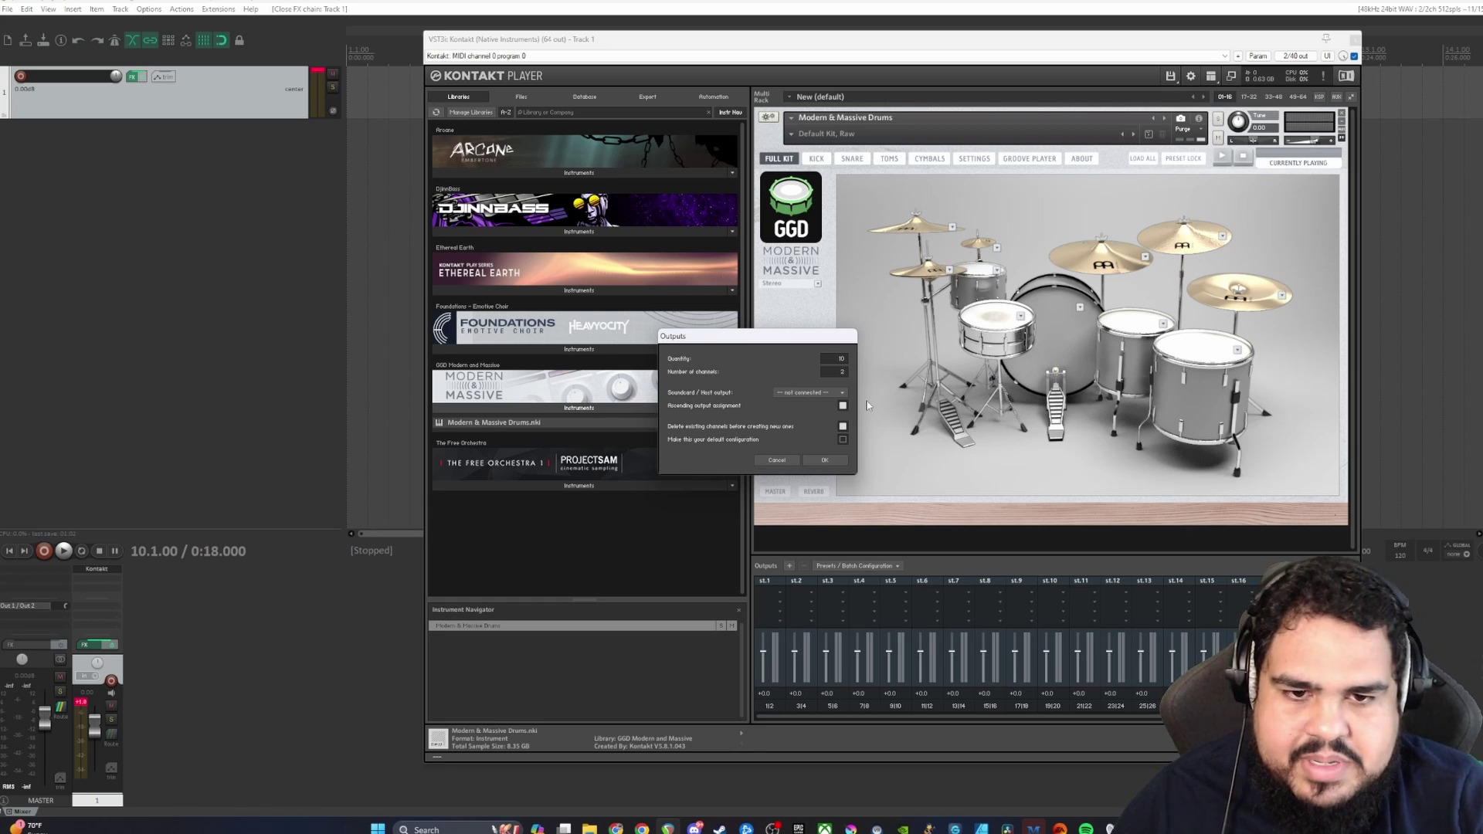
click(825, 461)
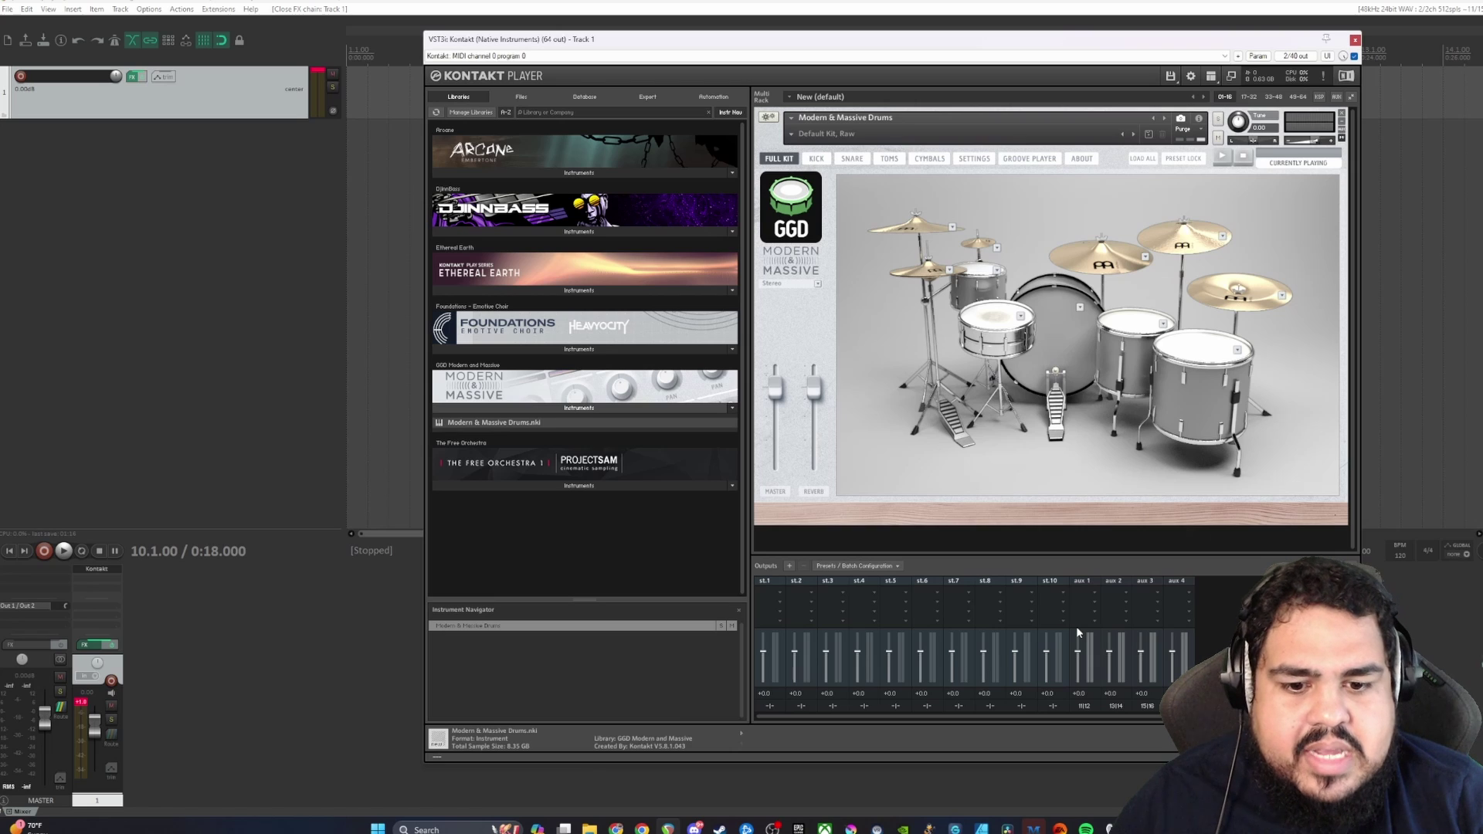
Step: Rename Kontakt's first three outputs Kick, Snare Top and Snare Bottom
click(765, 580)
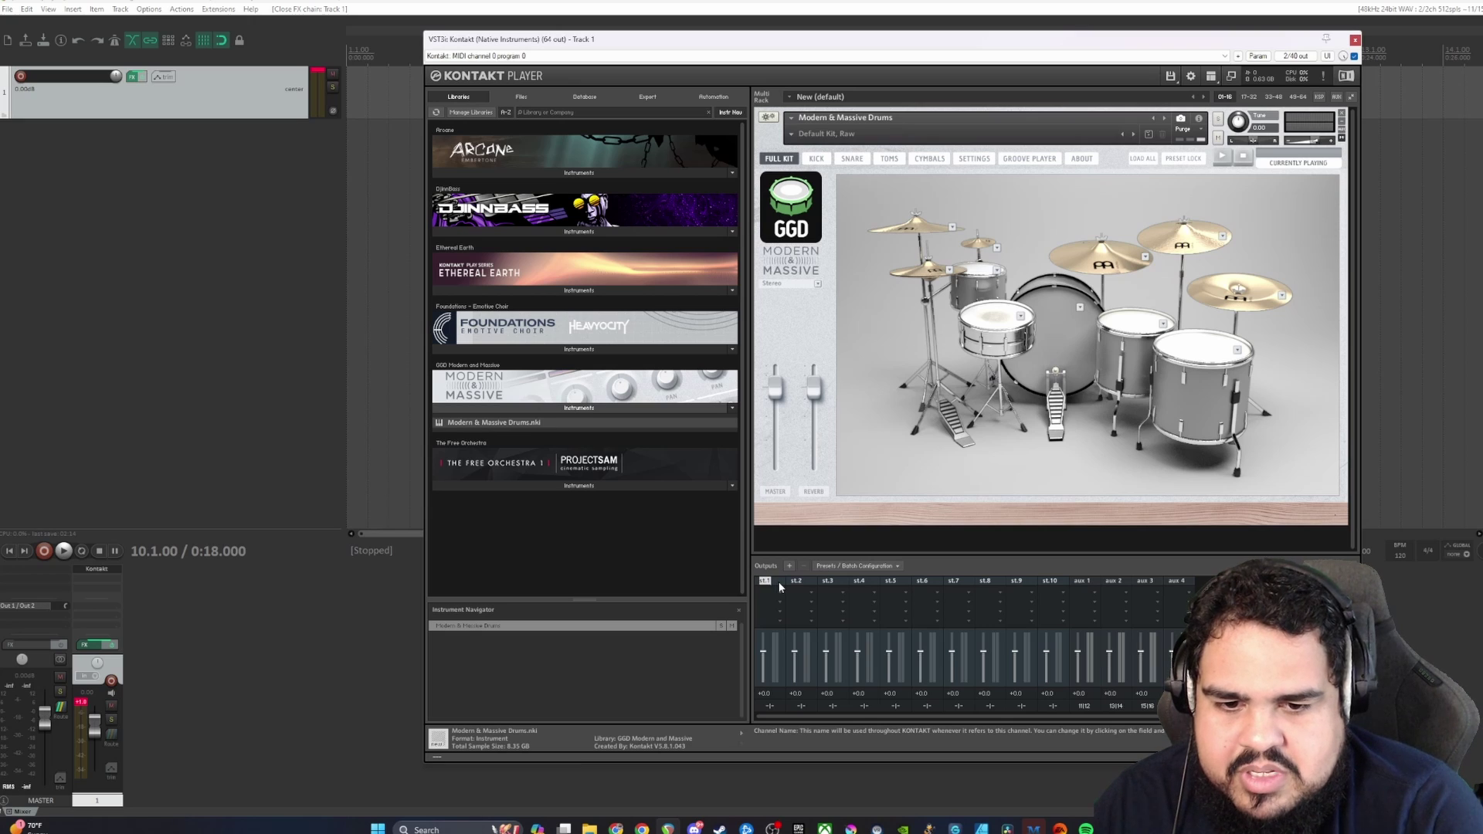
text(Kick)
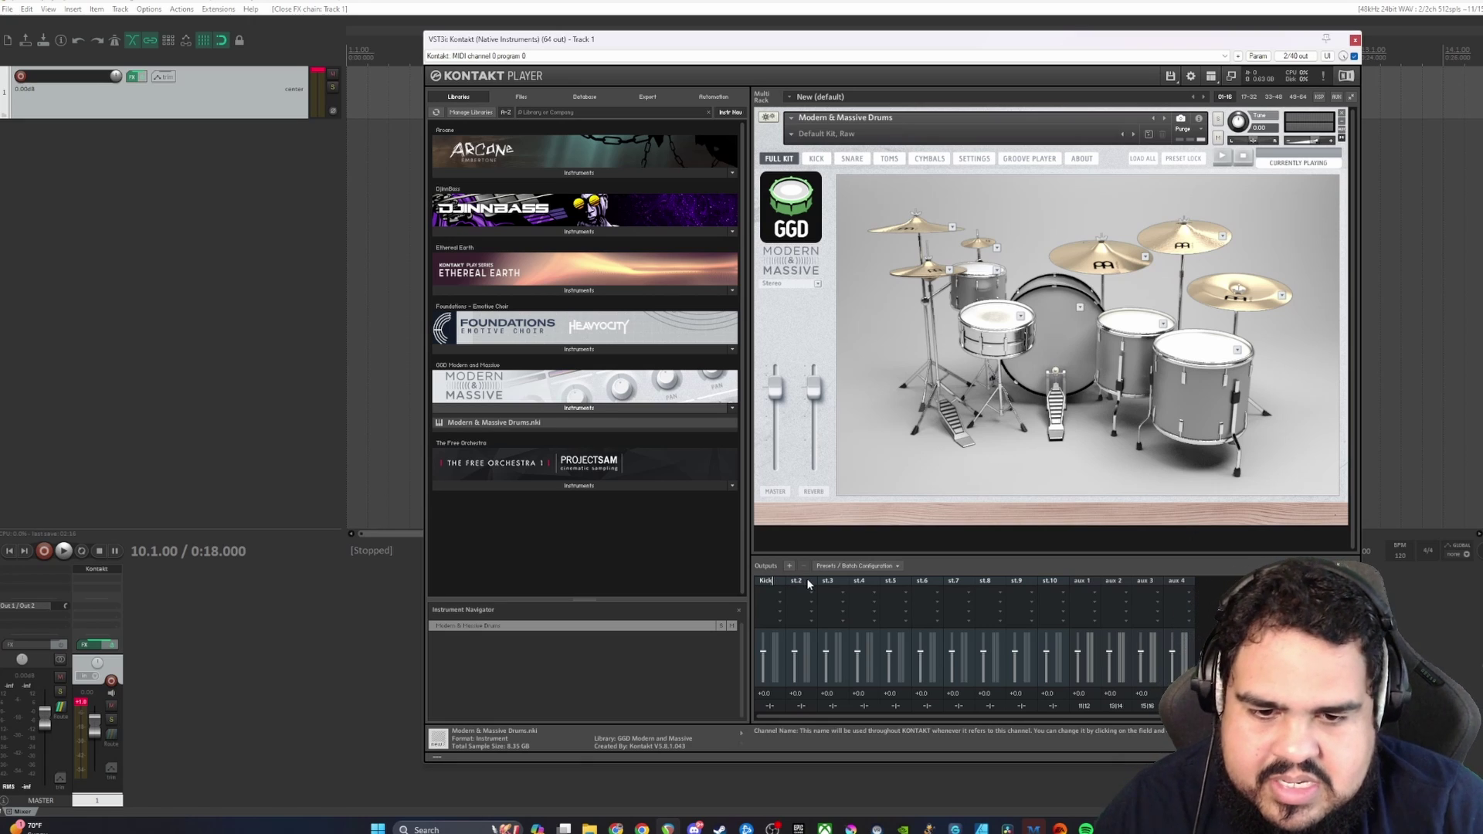
click(804, 581)
text(Snare)
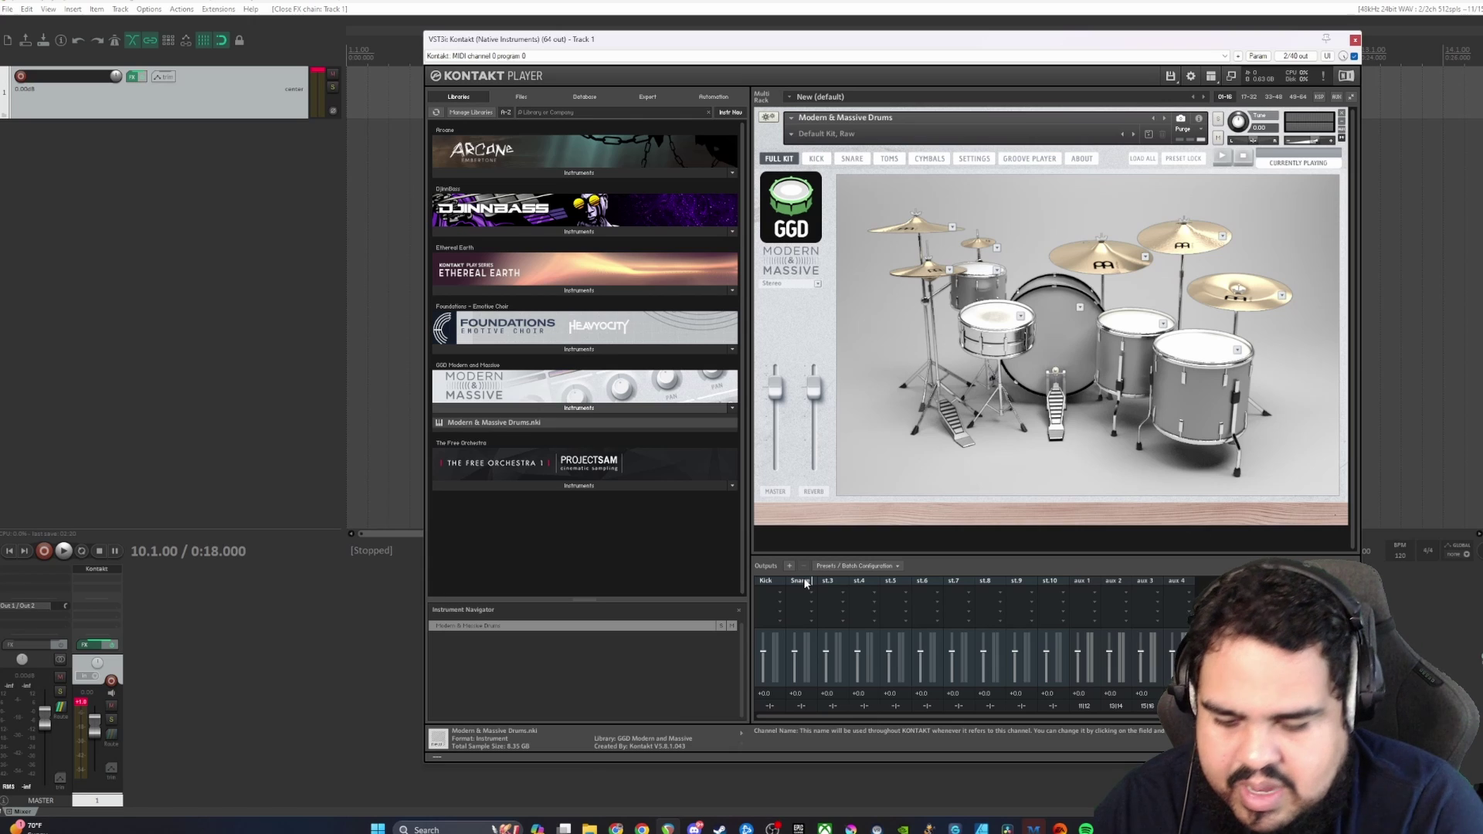
text( Top)
click(839, 581)
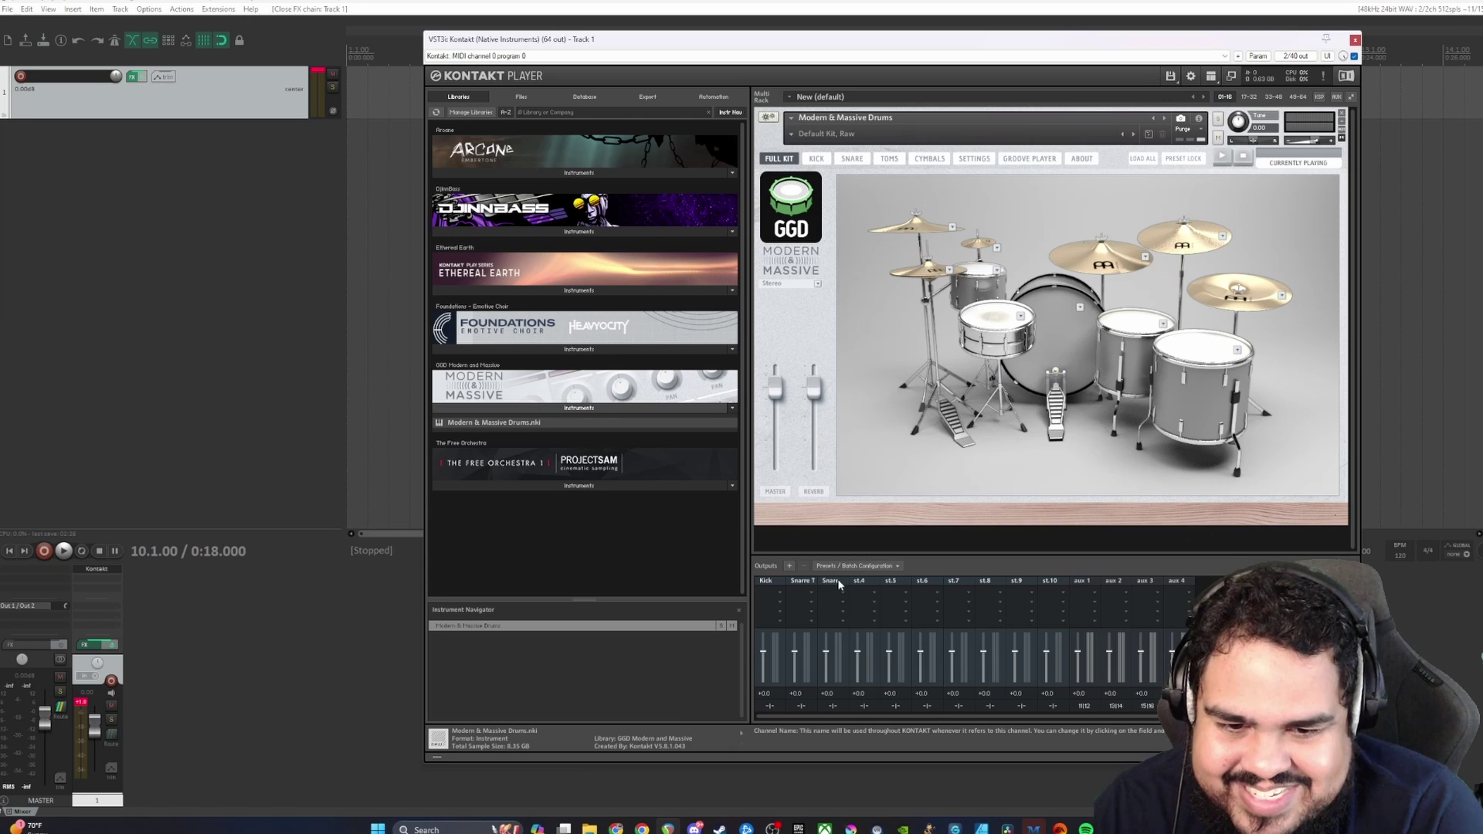
text(Snare Bo)
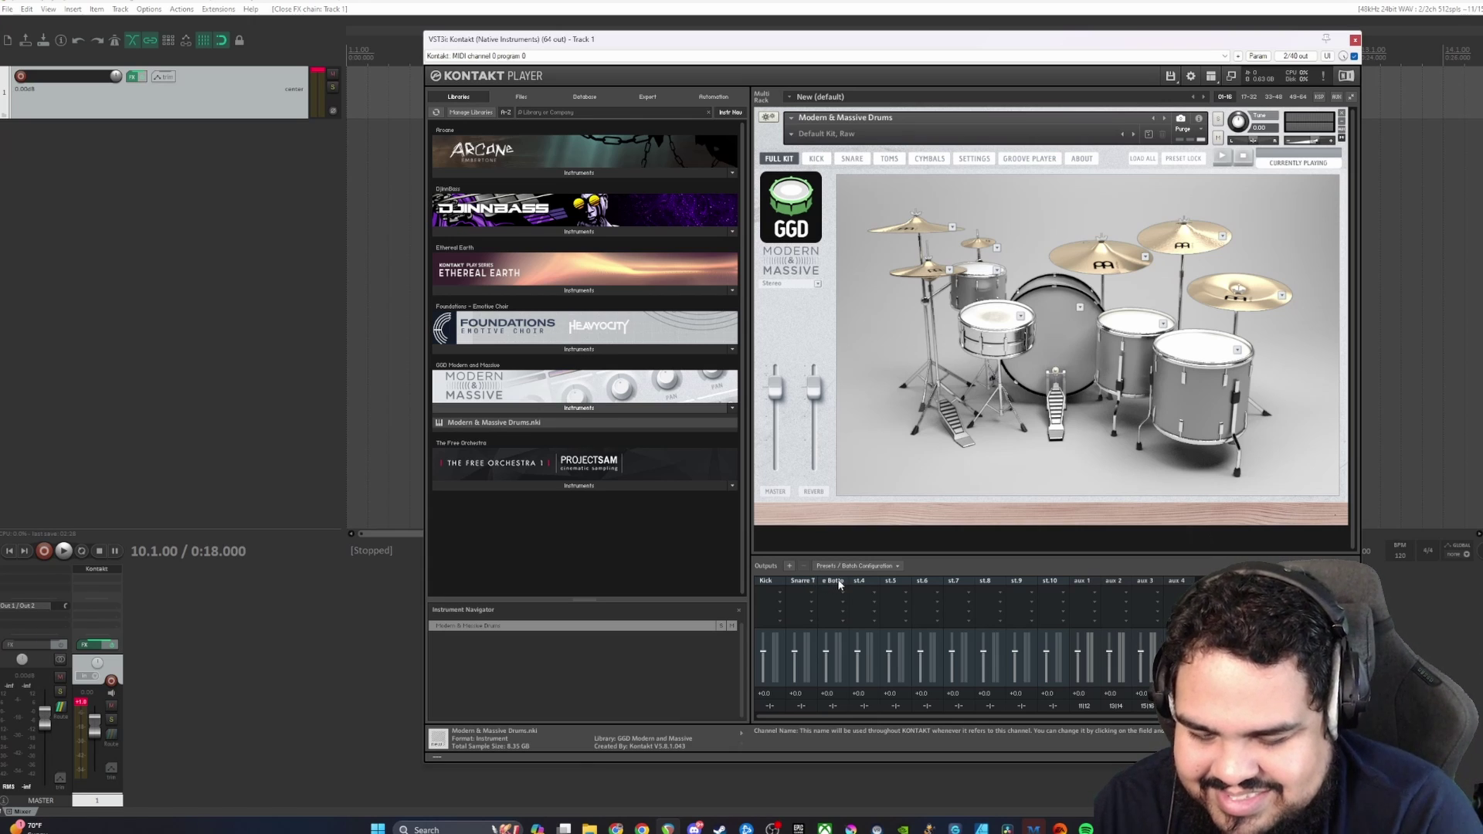
text(ttom)
Step: Rename Kontakt's fourth, fifth and sixth outputs Snare OH, Snare Rooms and Toms
click(865, 581)
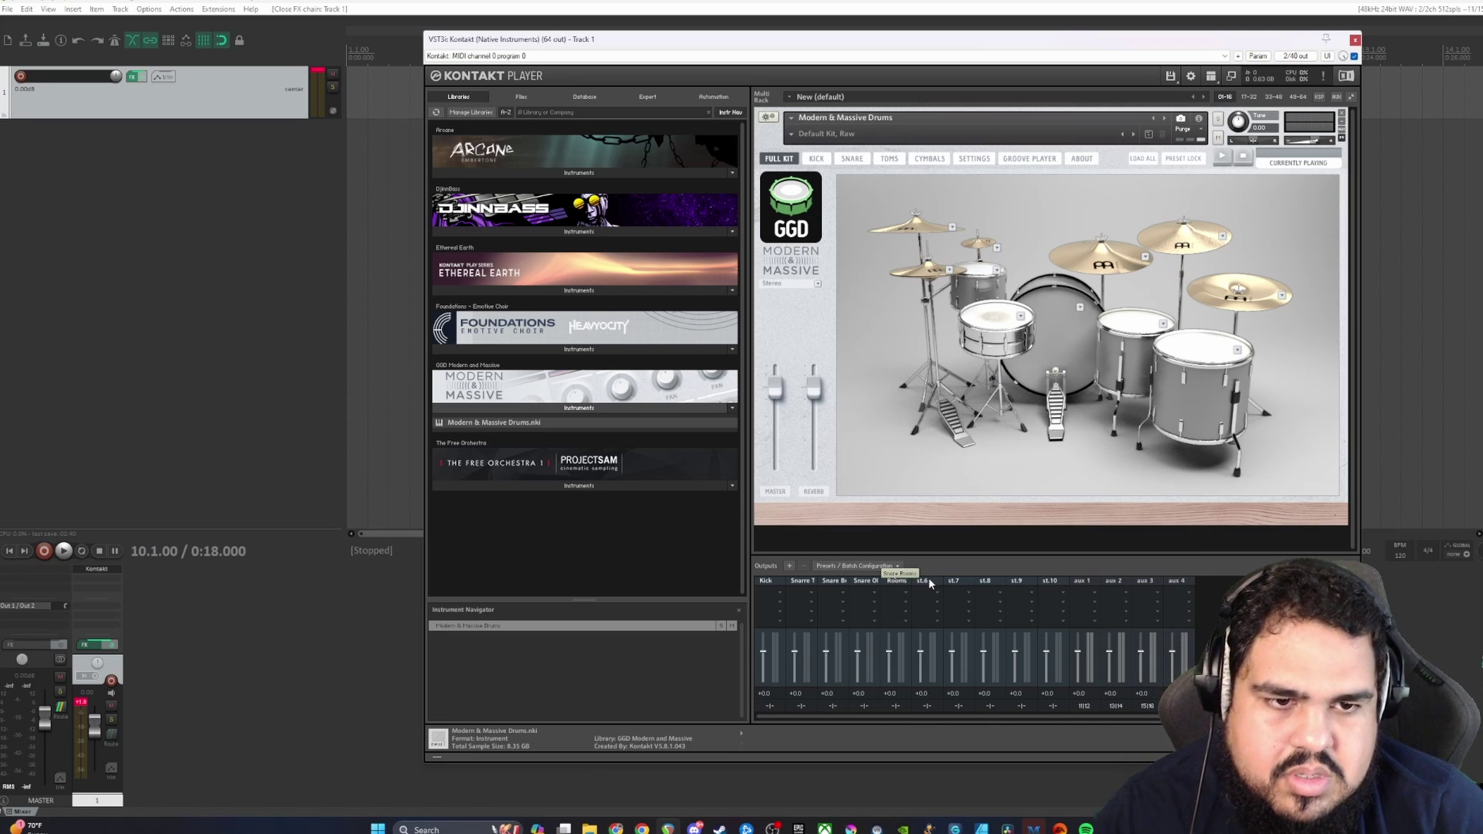
text(Toms)
key(Return)
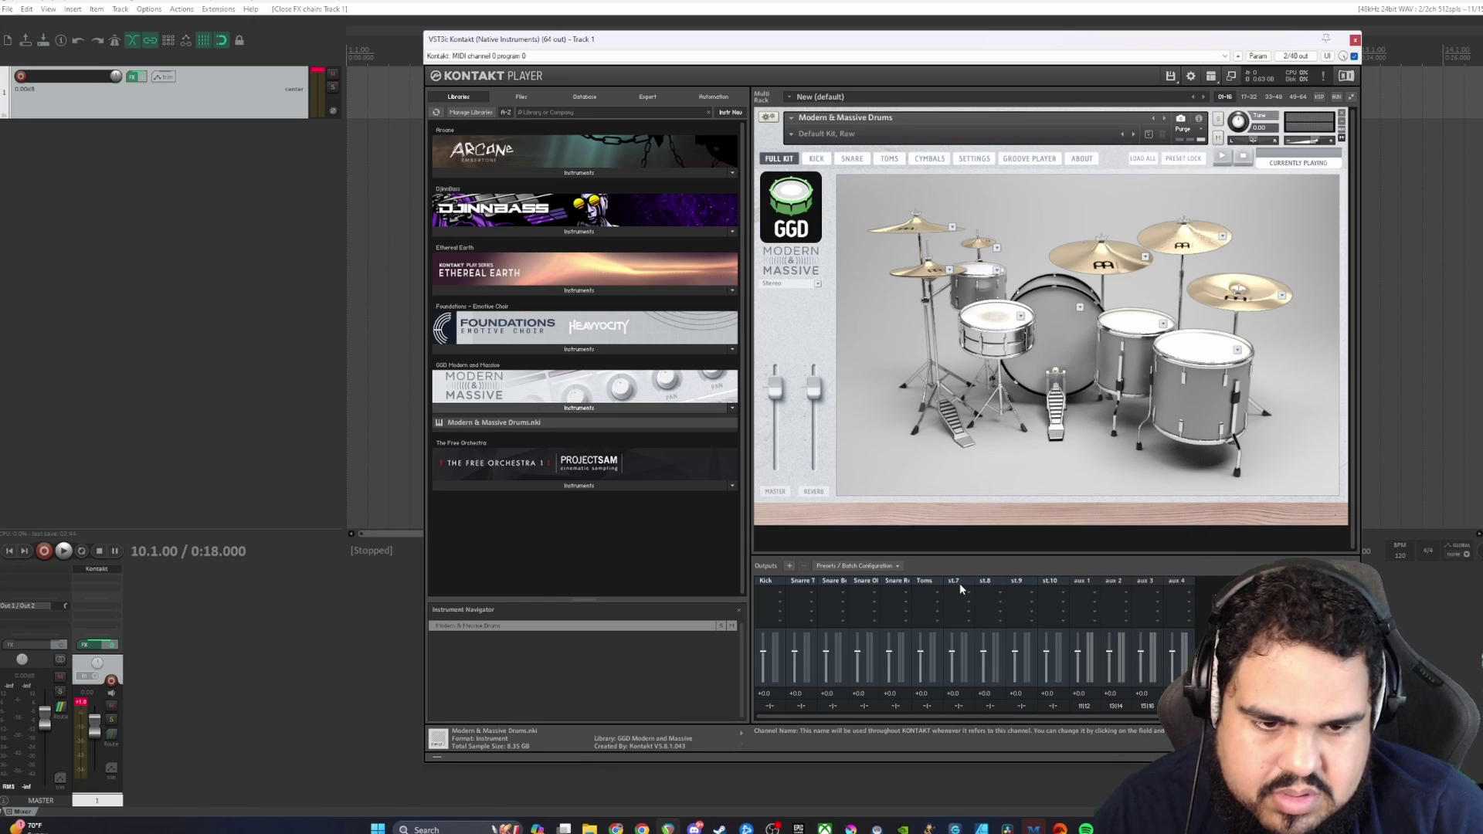
Step: Rename Kontakt's seventh output Cymbals
click(961, 581)
text(Cymbals)
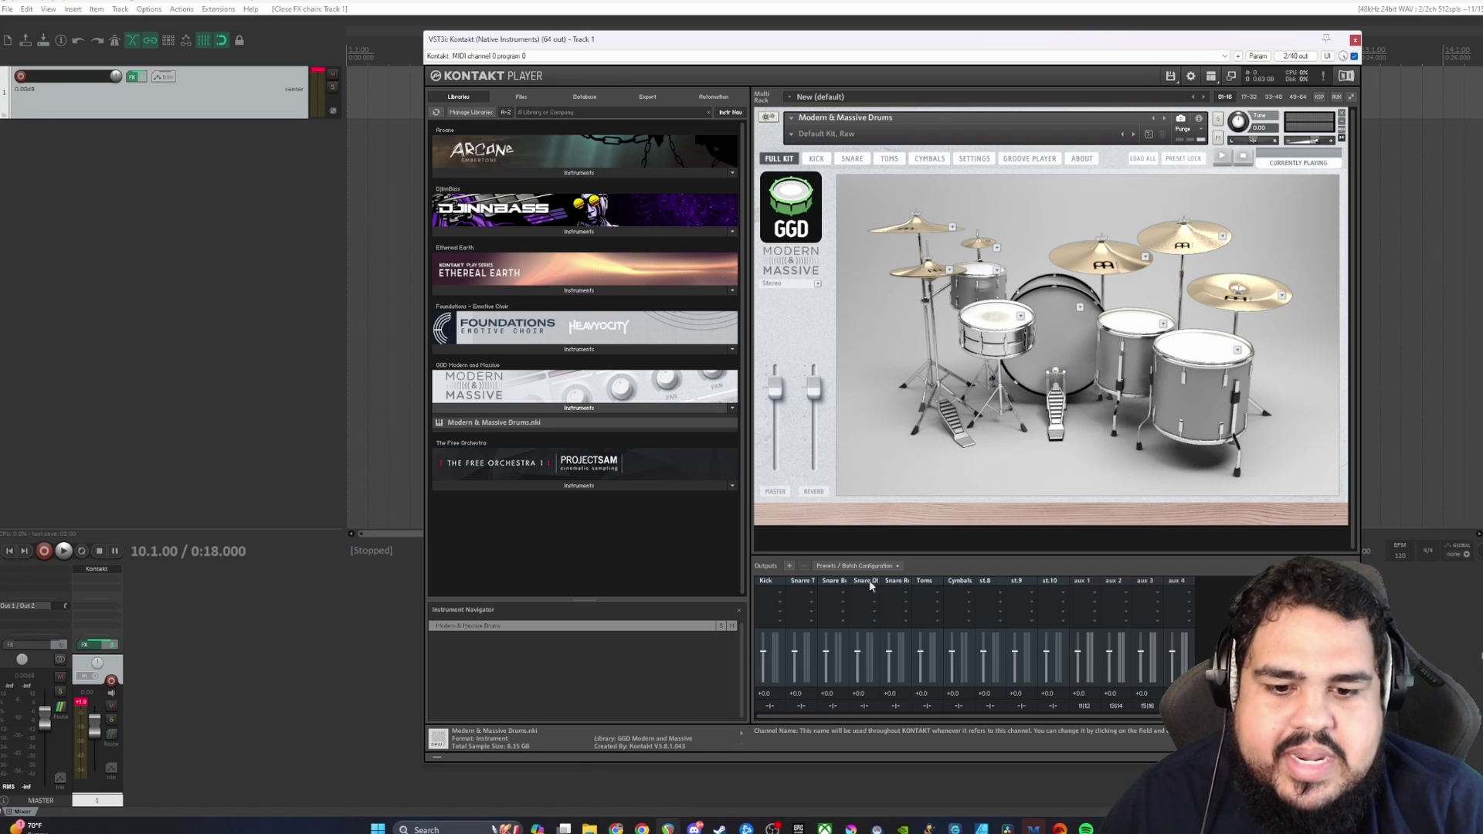
Step: Connect the Kick output's two channels to physical outputs Kt. st.1 [1] and Kt. st.1 [2], and dismiss the plugin notice
click(769, 707)
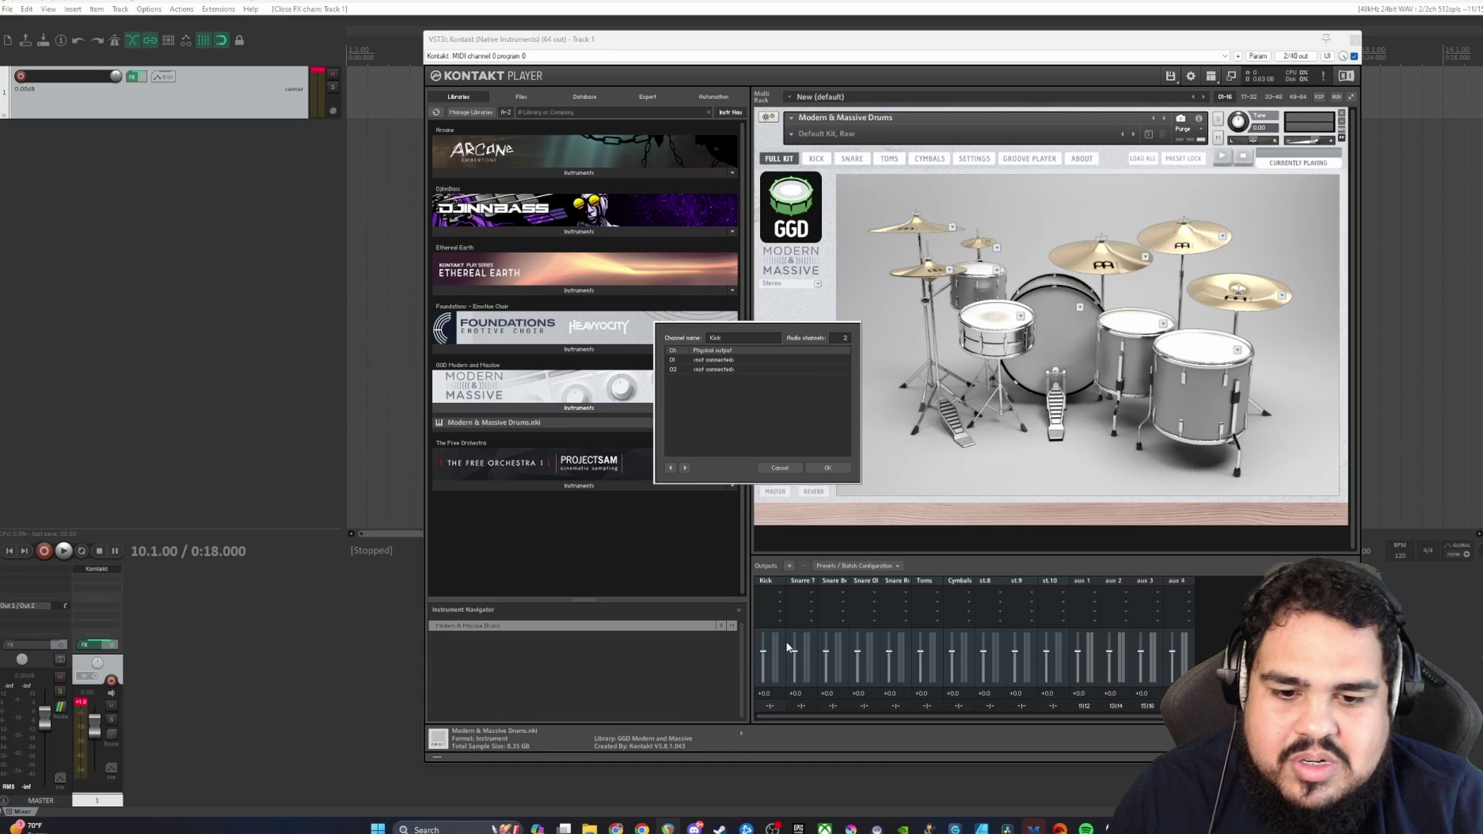
click(705, 361)
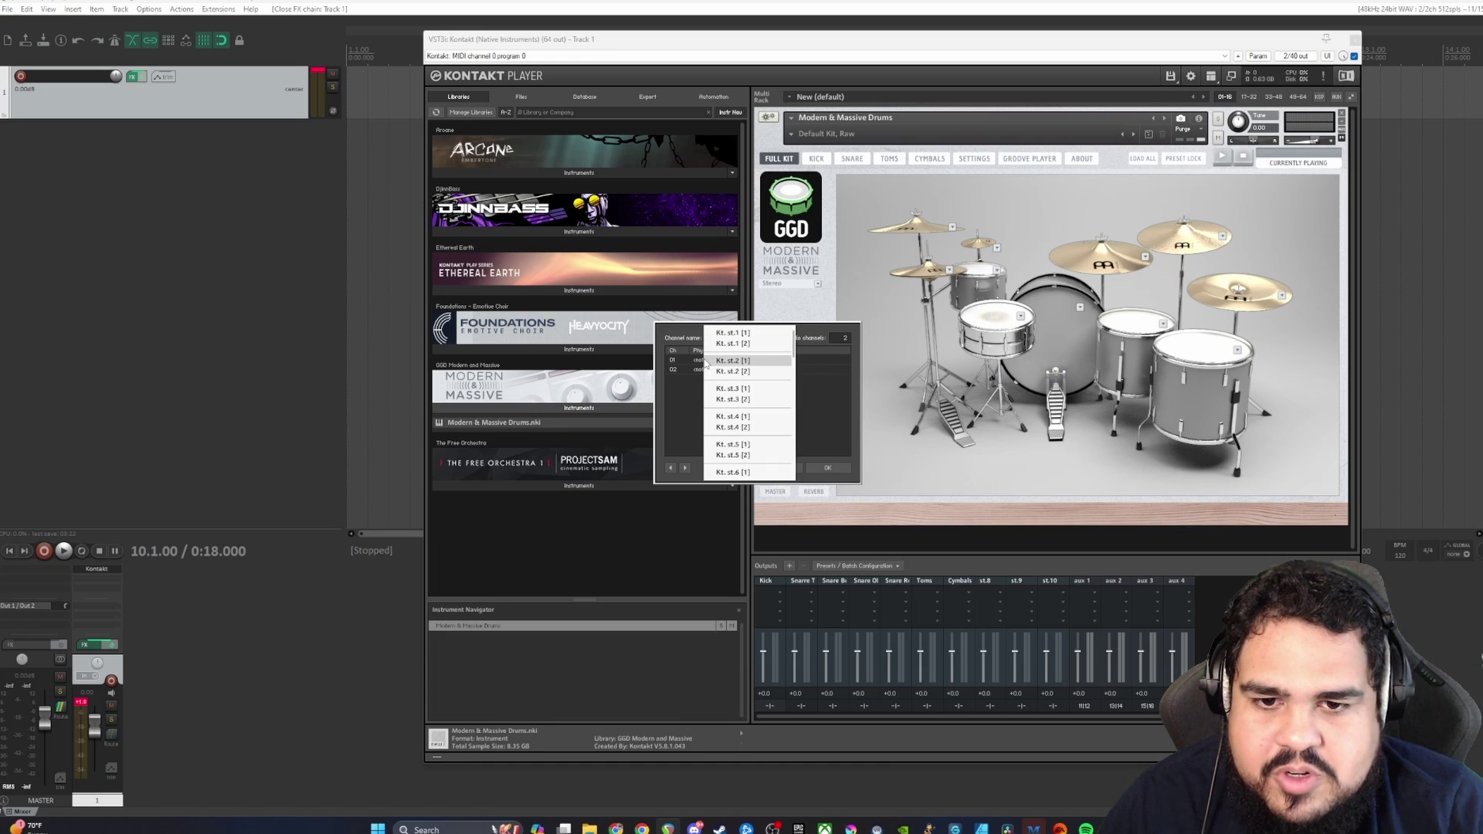
click(738, 333)
click(705, 370)
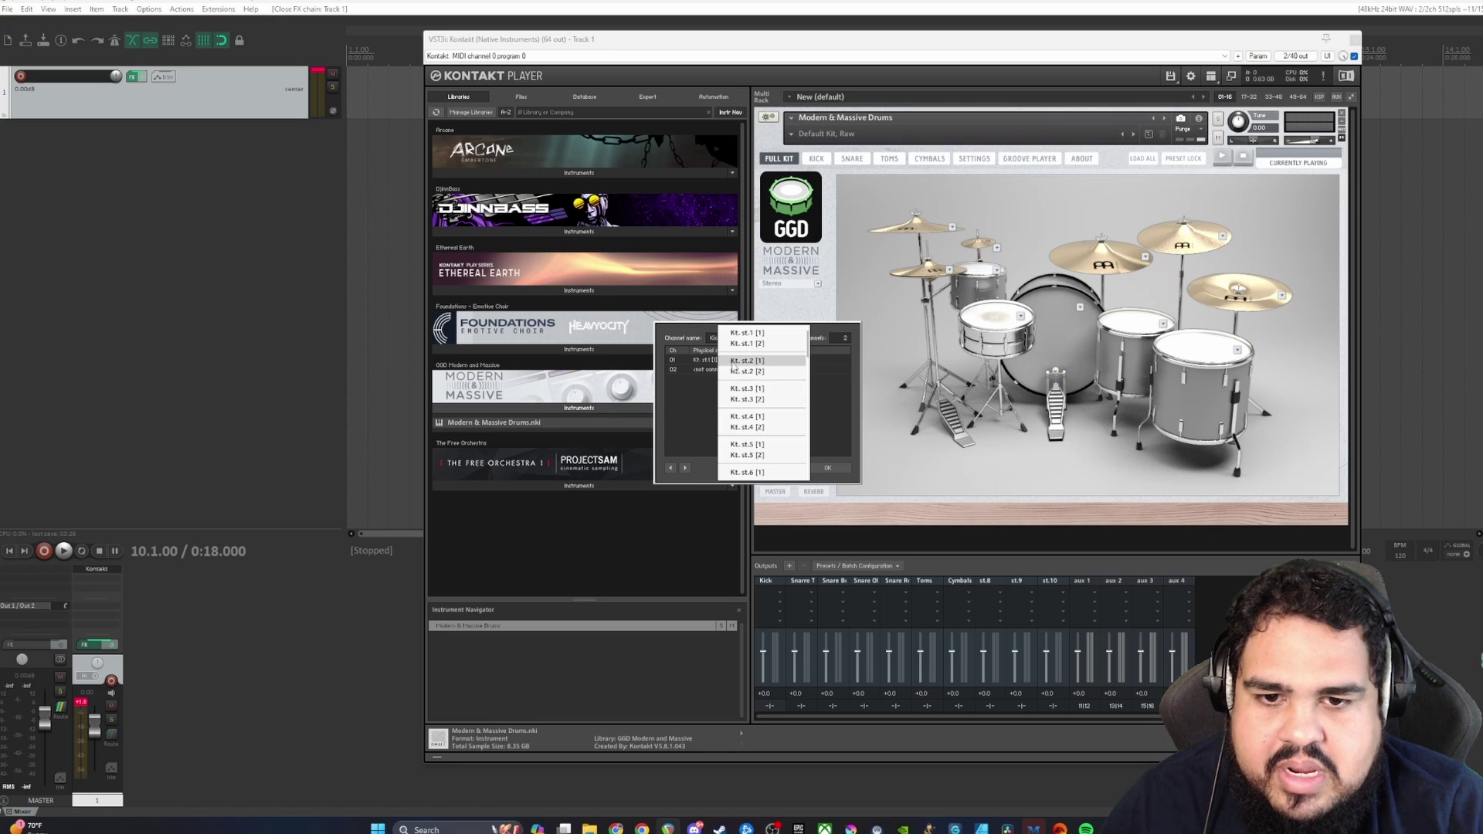
click(738, 343)
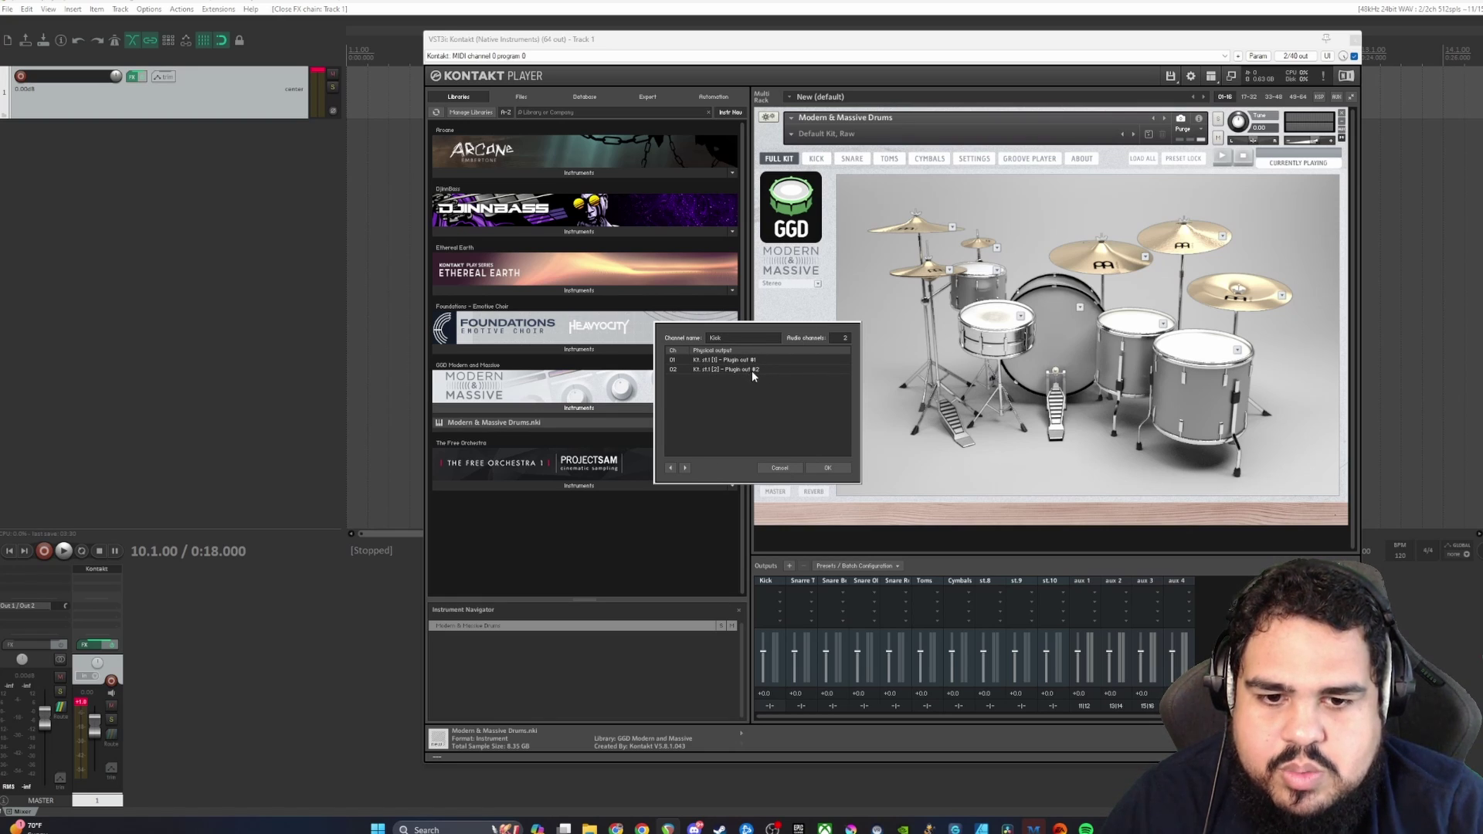
click(826, 468)
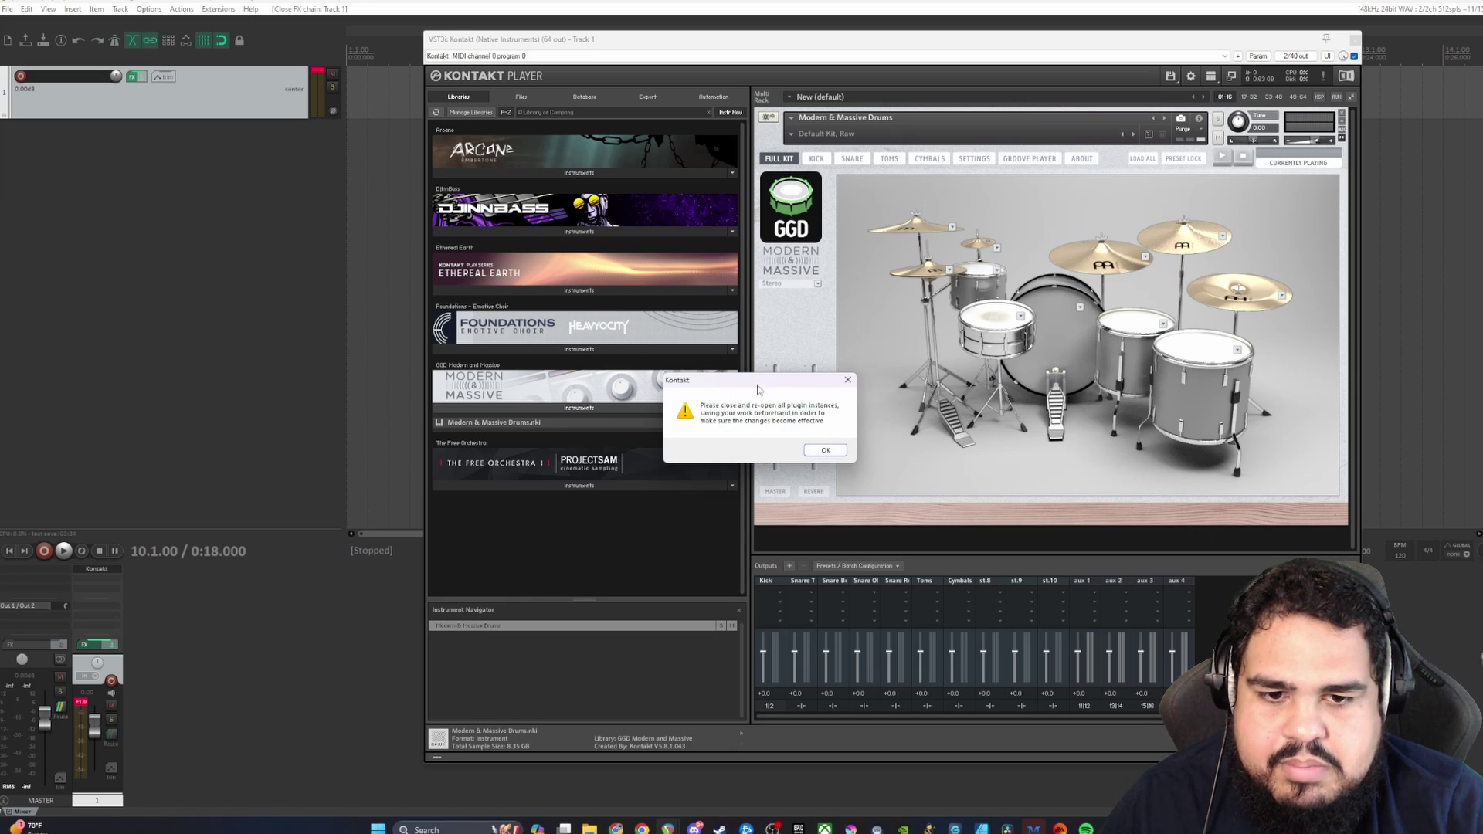
click(825, 450)
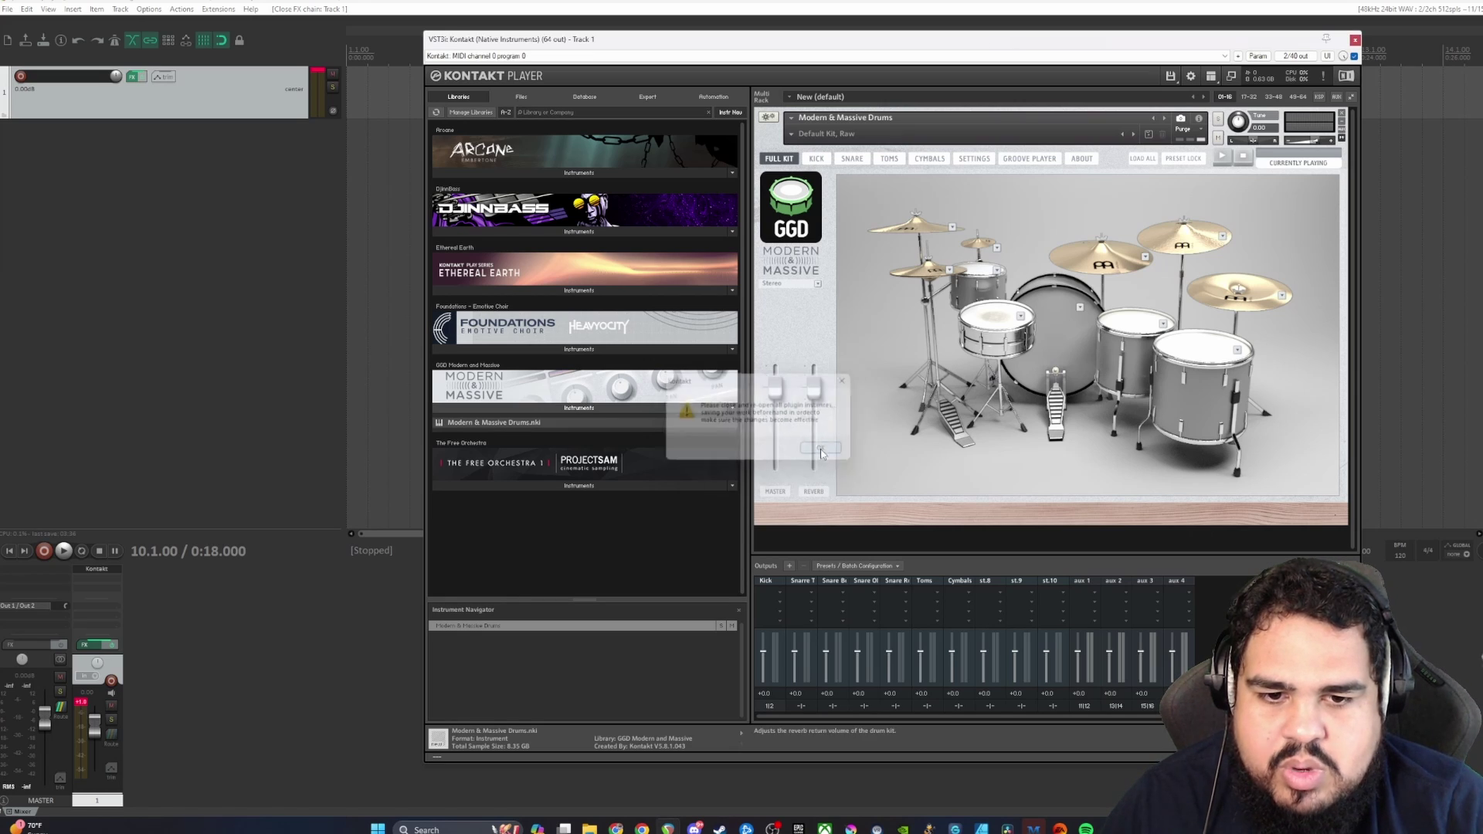
Step: Connect the Snare Top output's two channels to physical outputs Kt. st.2 [1] and Kt. st.2 [2]
click(801, 705)
click(718, 362)
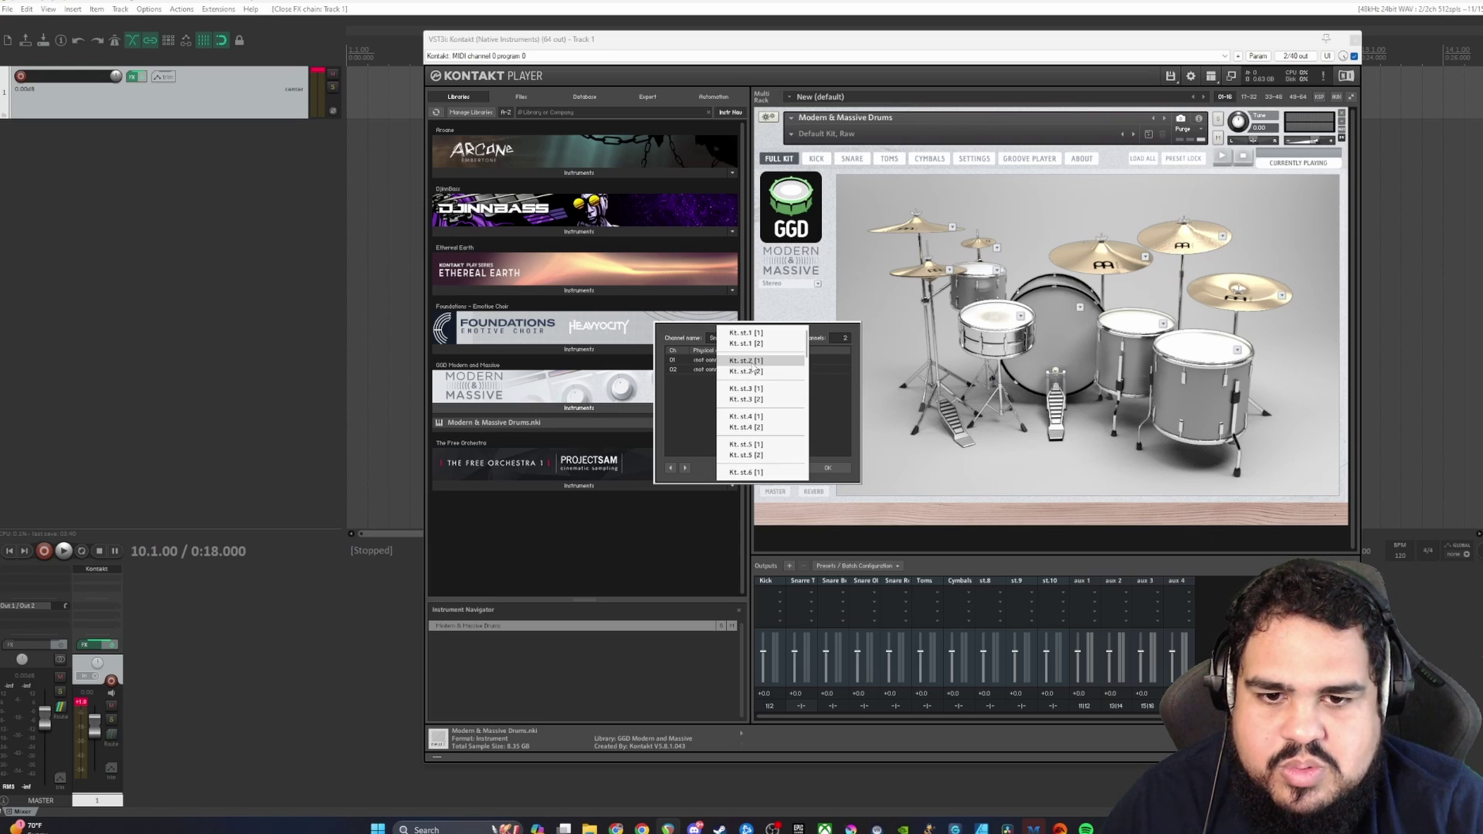
click(757, 361)
click(751, 370)
click(756, 372)
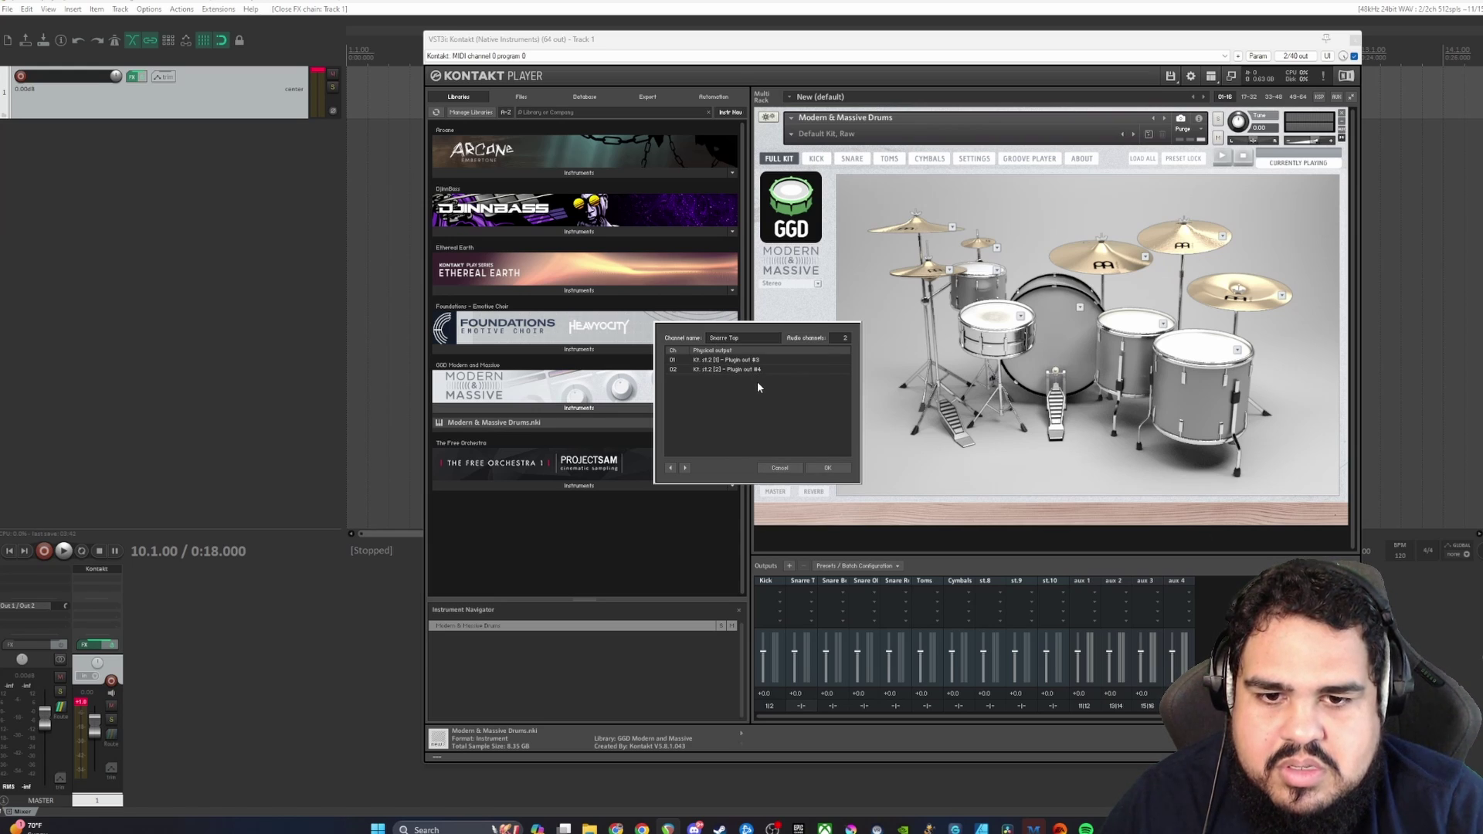
click(827, 468)
Step: Connect the Snare Bottom output's two channels to physical outputs Kt. st.3 [1] and Kt. st.3 [2]
click(836, 704)
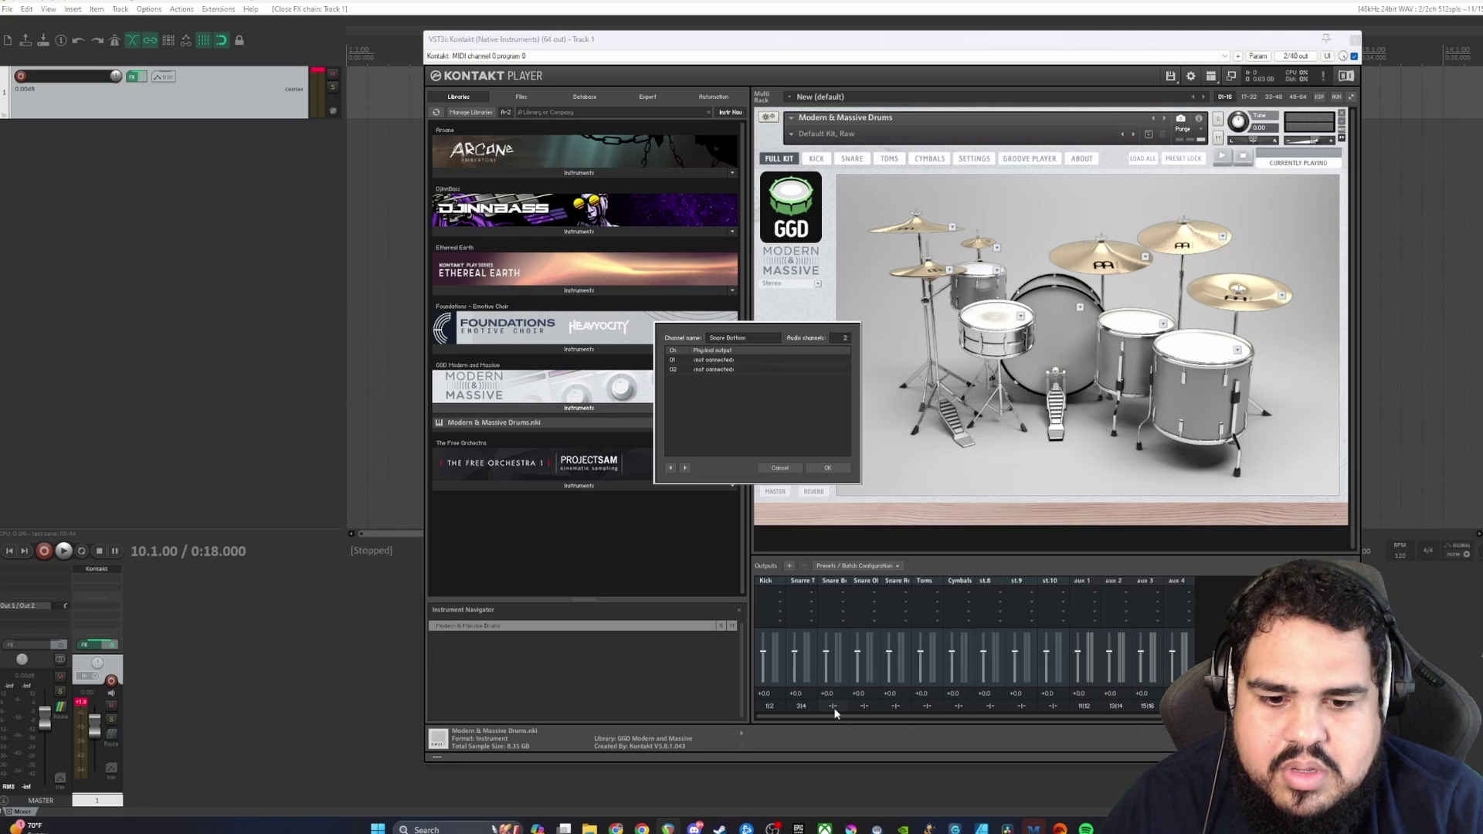
click(718, 363)
click(769, 389)
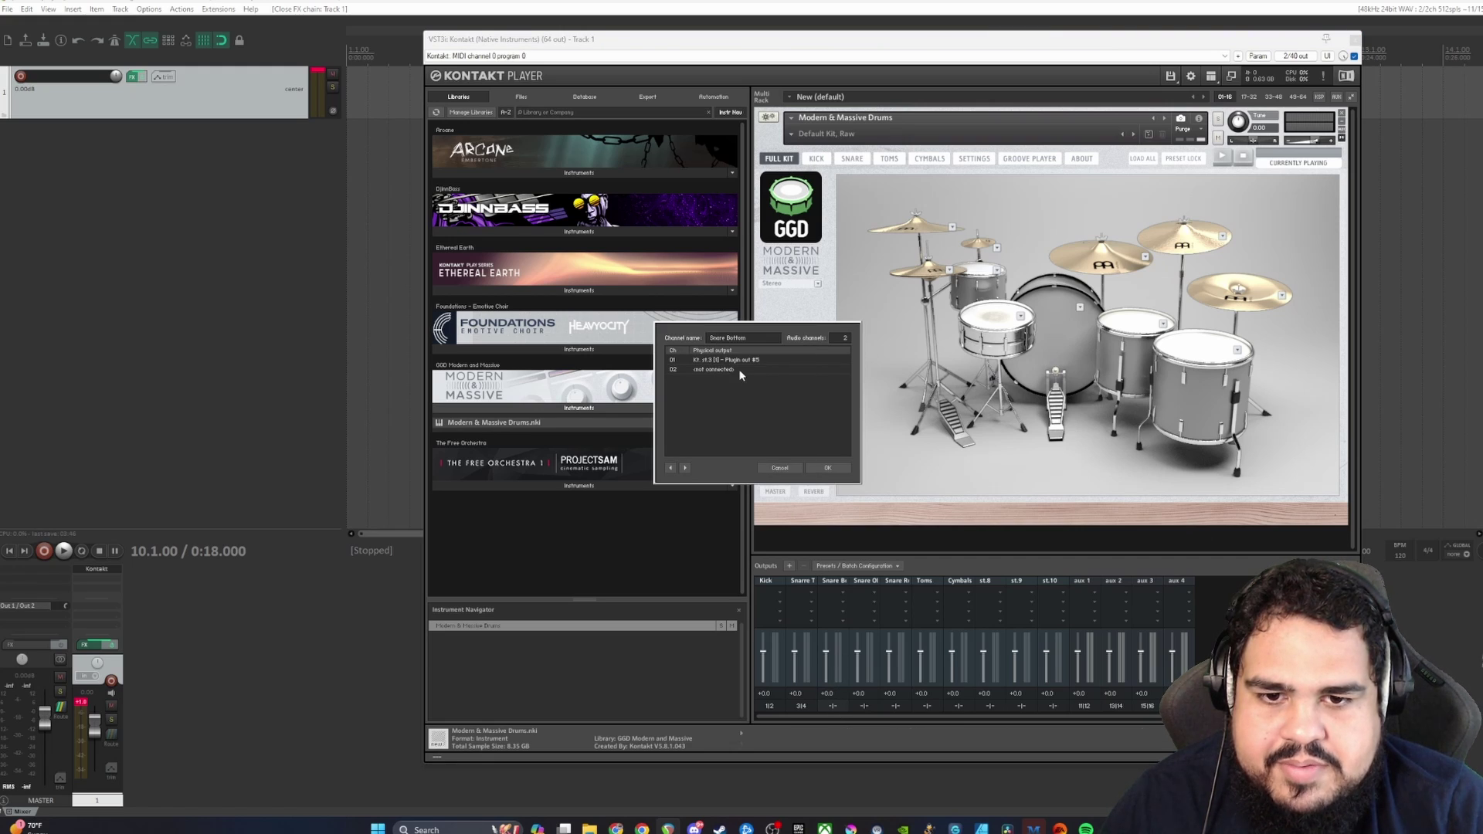
click(738, 370)
click(769, 400)
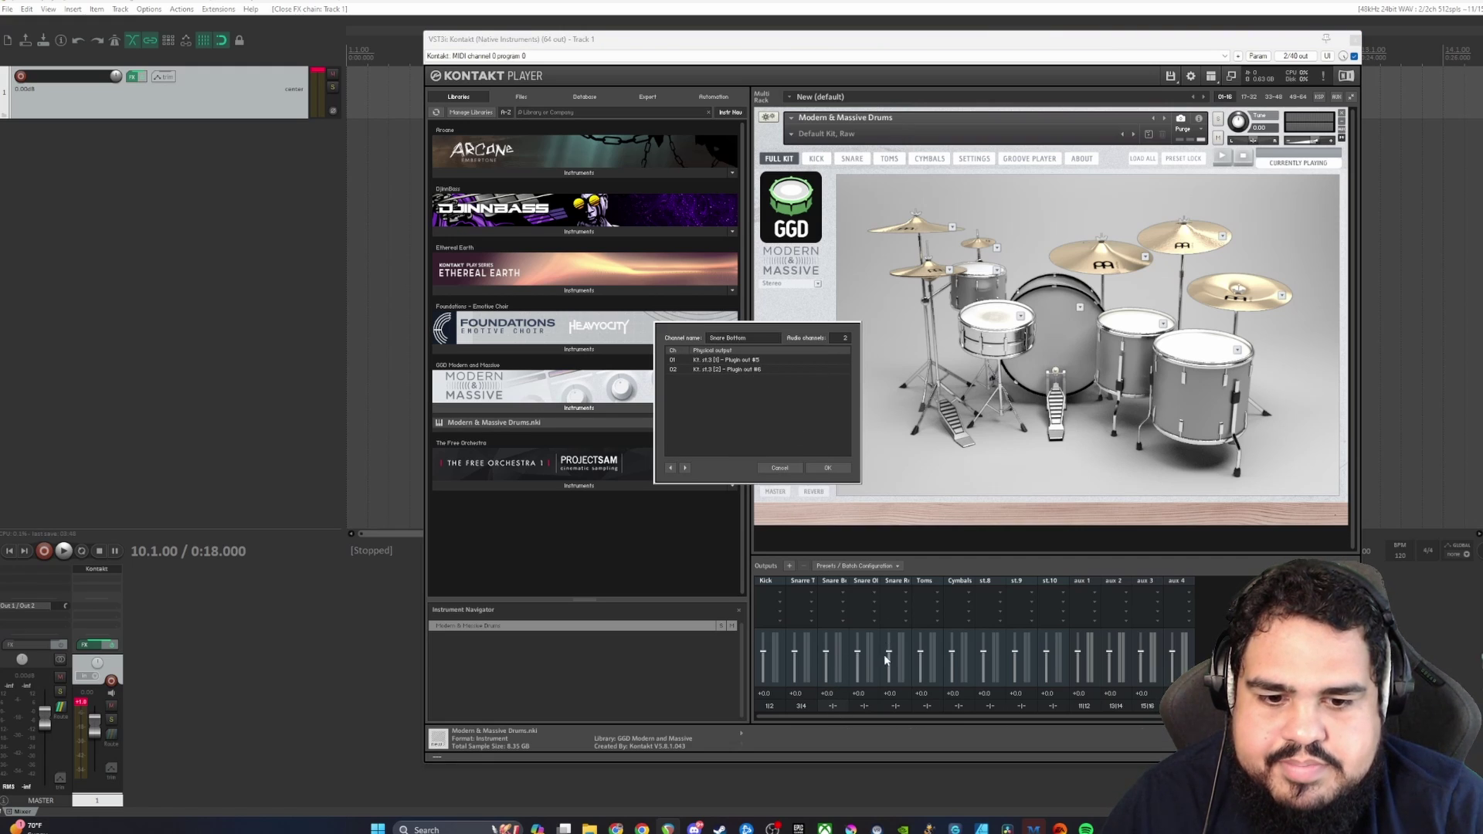
click(828, 467)
Step: Connect the Snare OH output's two channels to physical outputs Kt. st.4 [1] and Kt. st.4 [2]
click(864, 705)
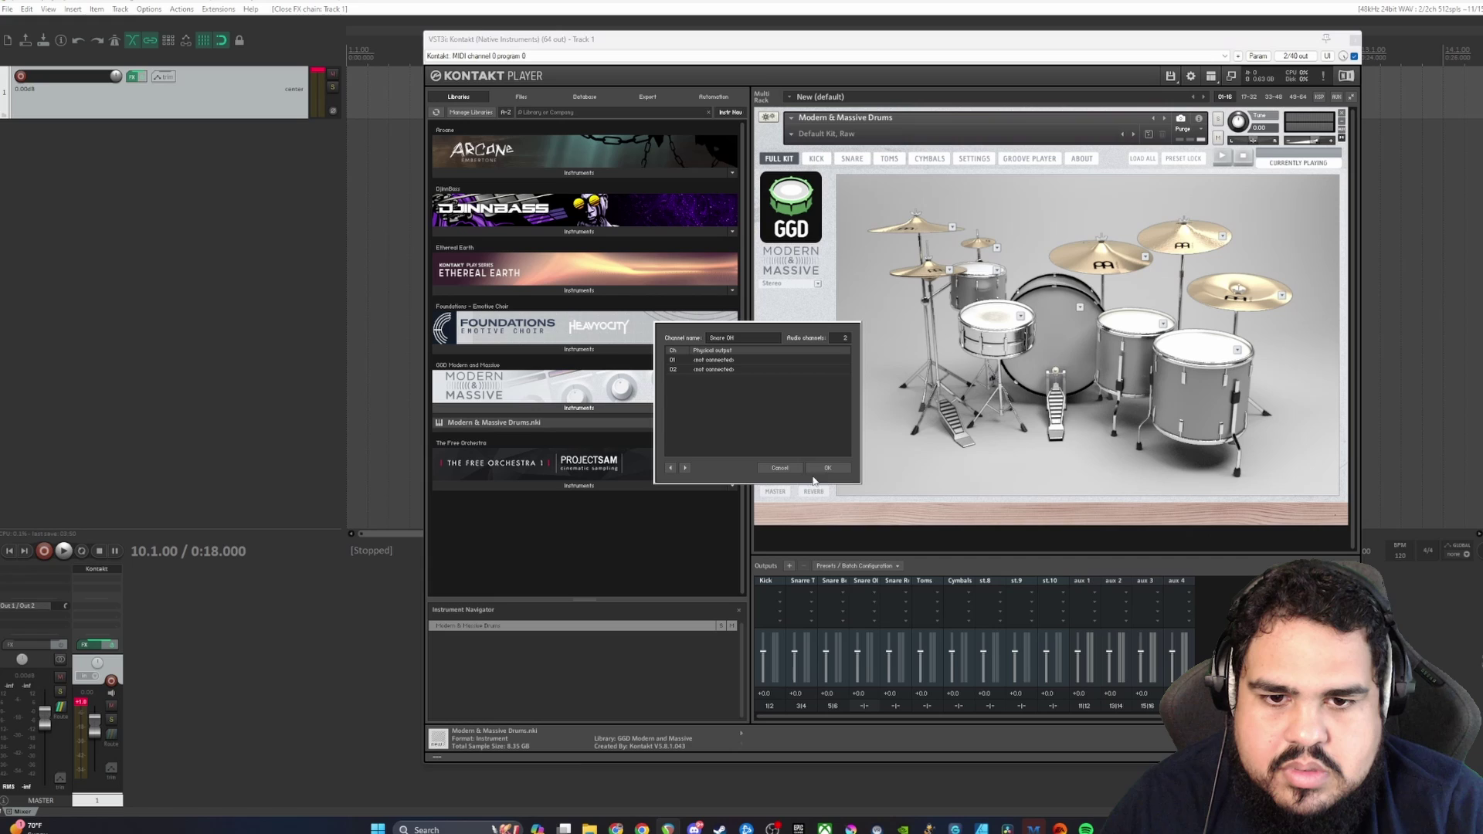
click(737, 363)
click(761, 418)
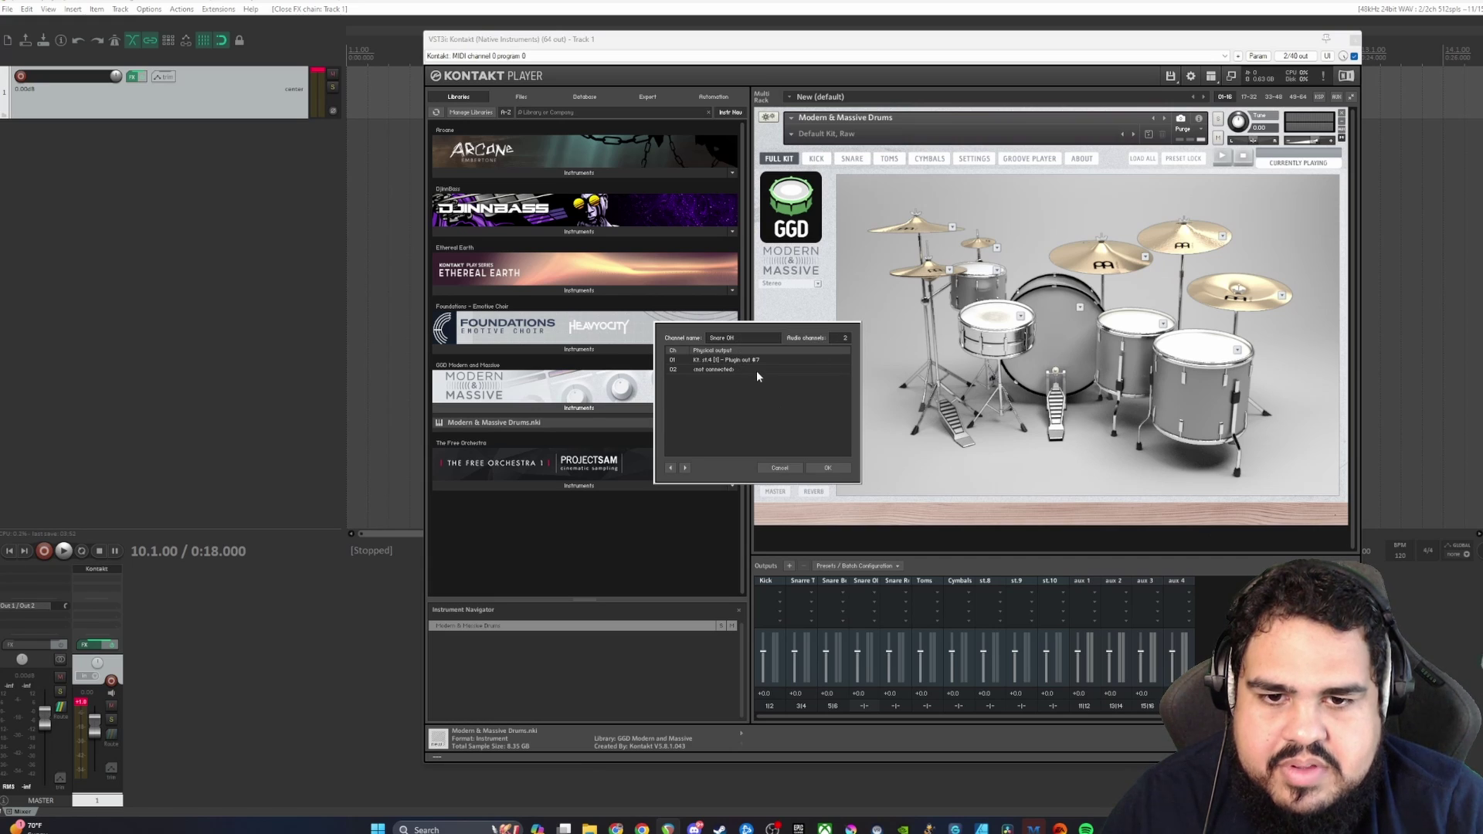
click(757, 369)
click(772, 424)
click(827, 468)
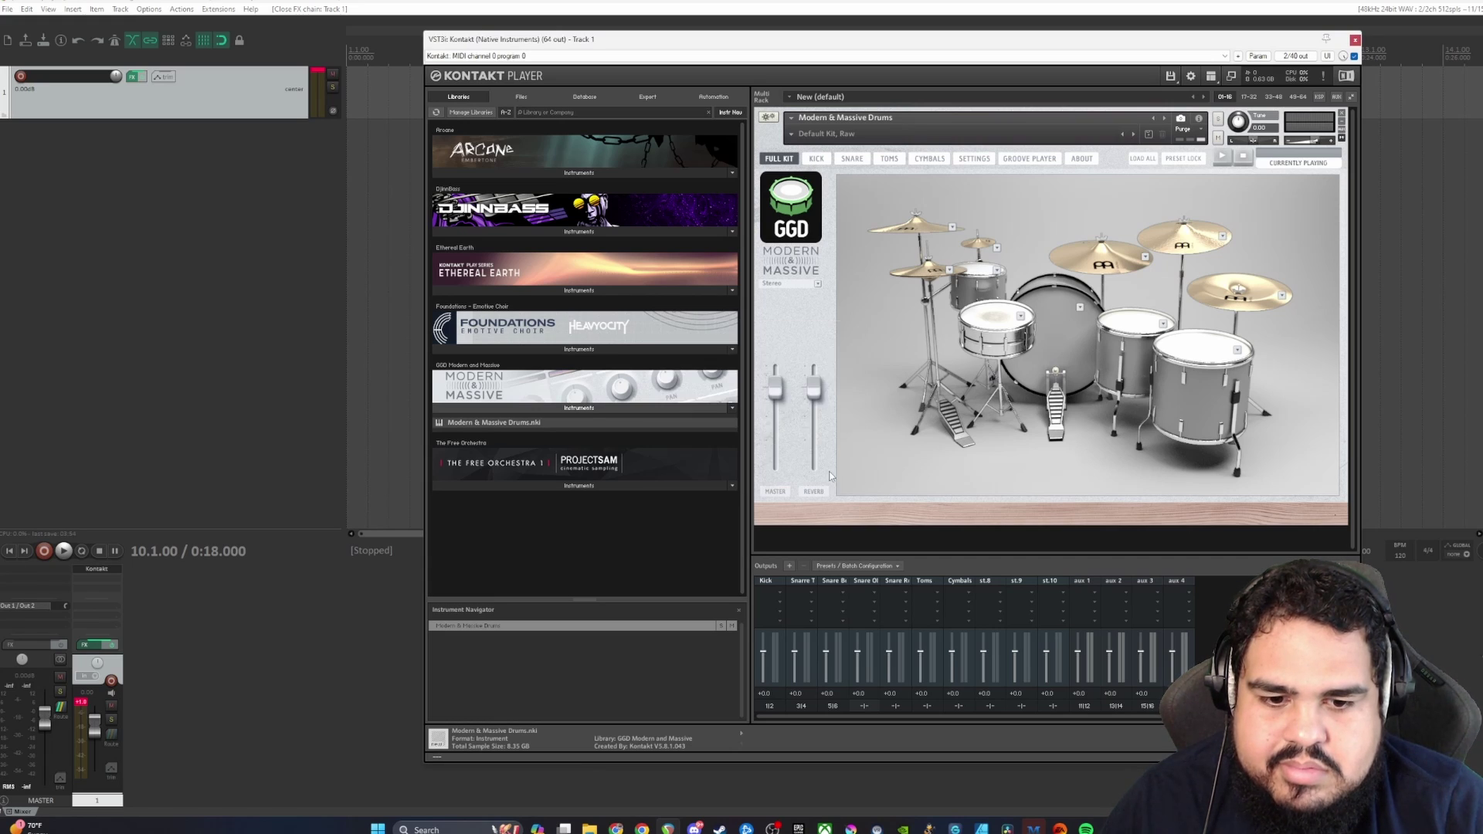
Step: Connect the Snare Rooms output's two channels to physical outputs Kt. st.5 [1] and Kt. st.5 [2]
click(894, 705)
click(730, 363)
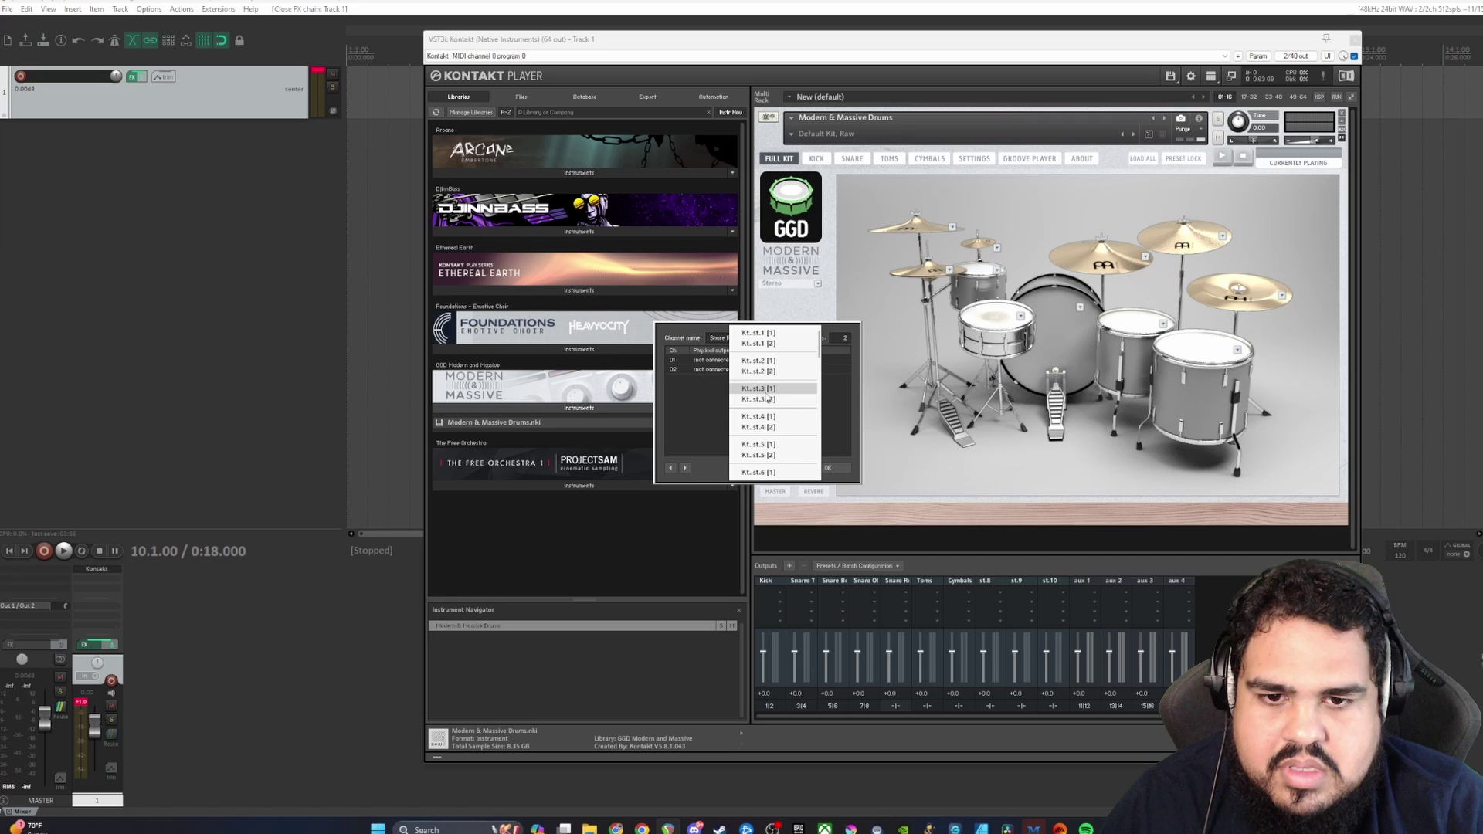
click(776, 444)
click(726, 369)
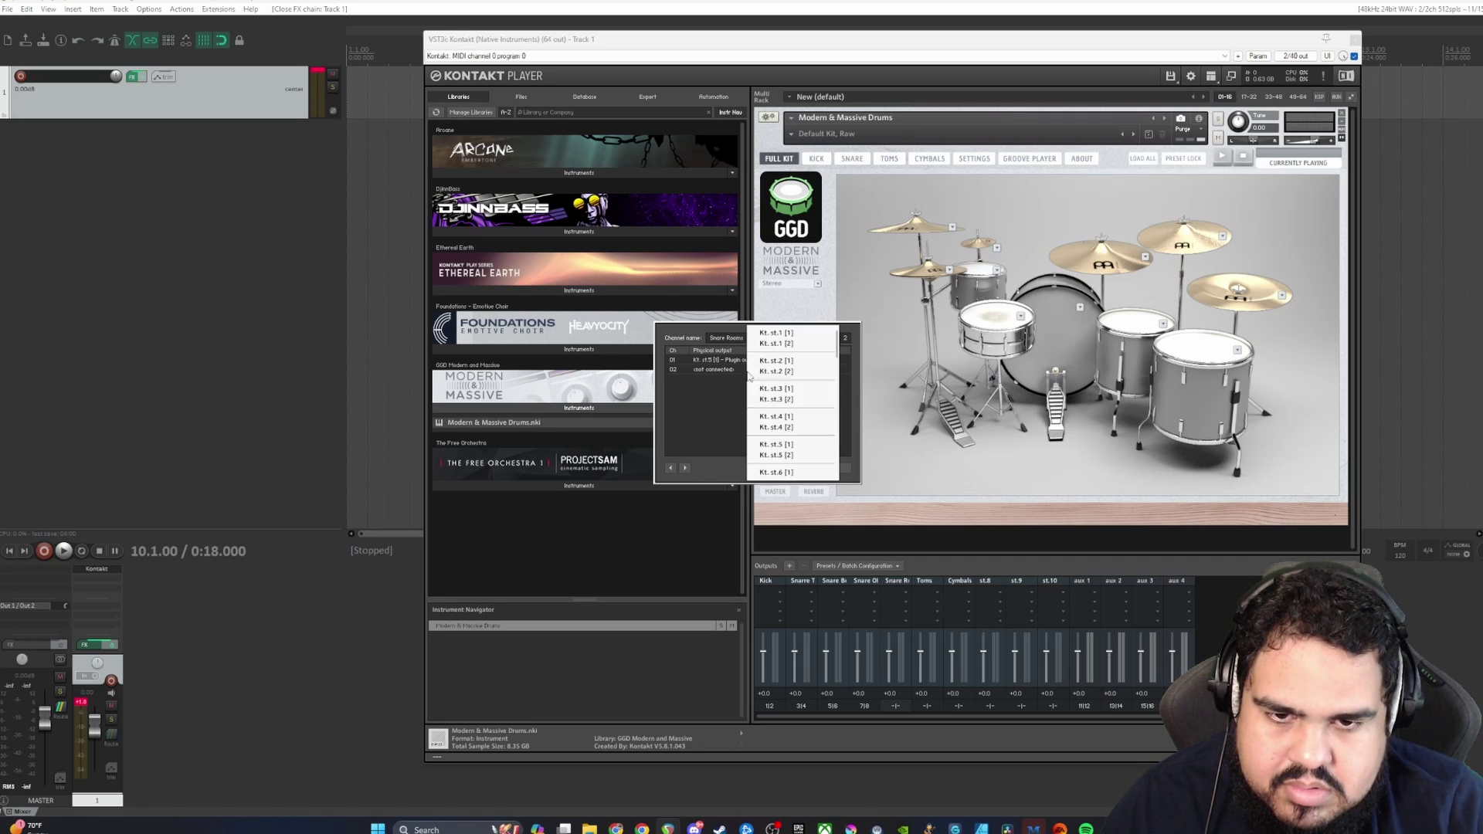
click(775, 459)
click(824, 467)
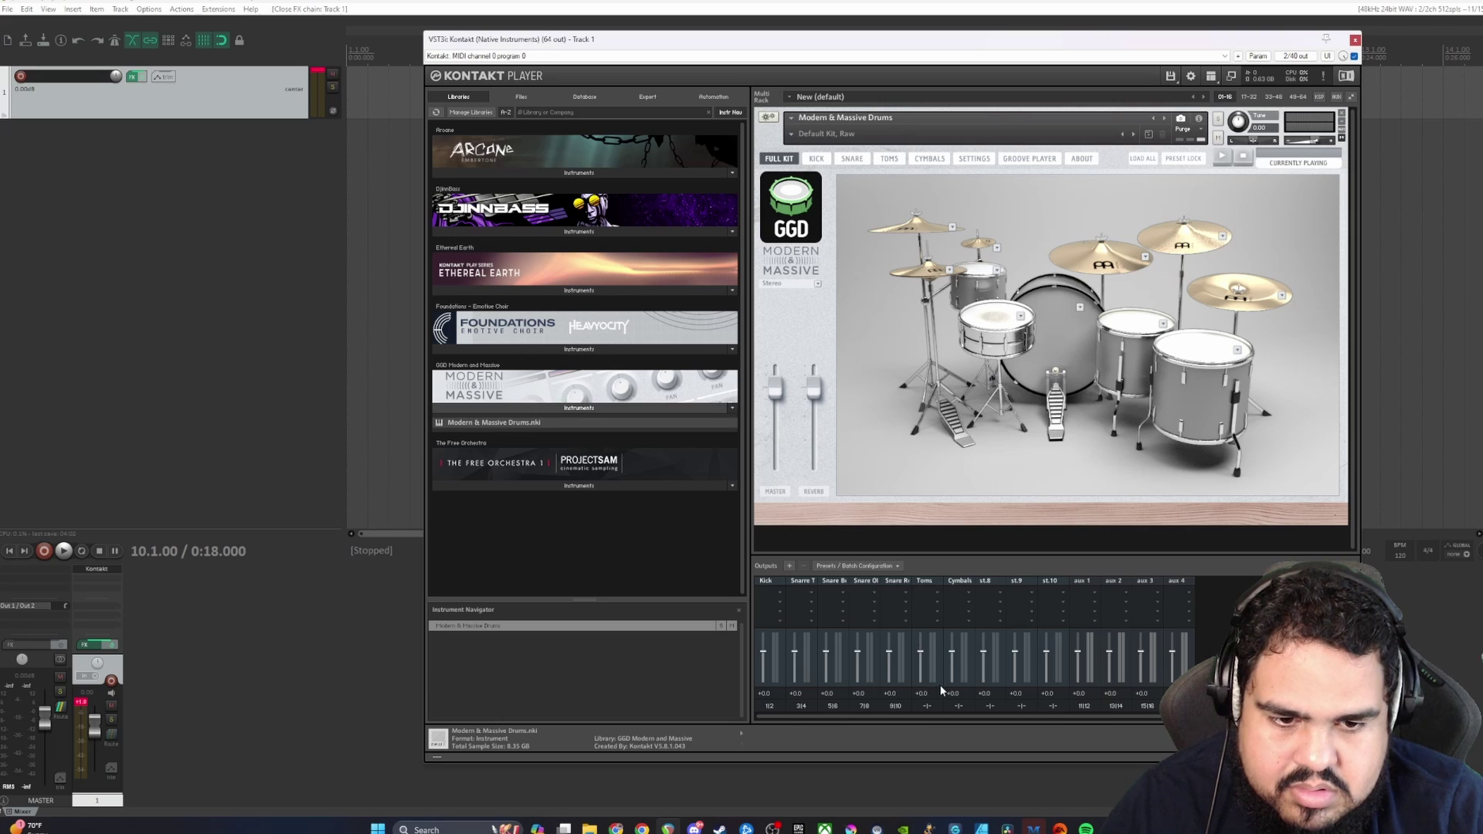
Step: Connect the Toms output's two channels to physical outputs Kt. st.6 [1] and Kt. st.6 [2]
click(930, 706)
click(737, 372)
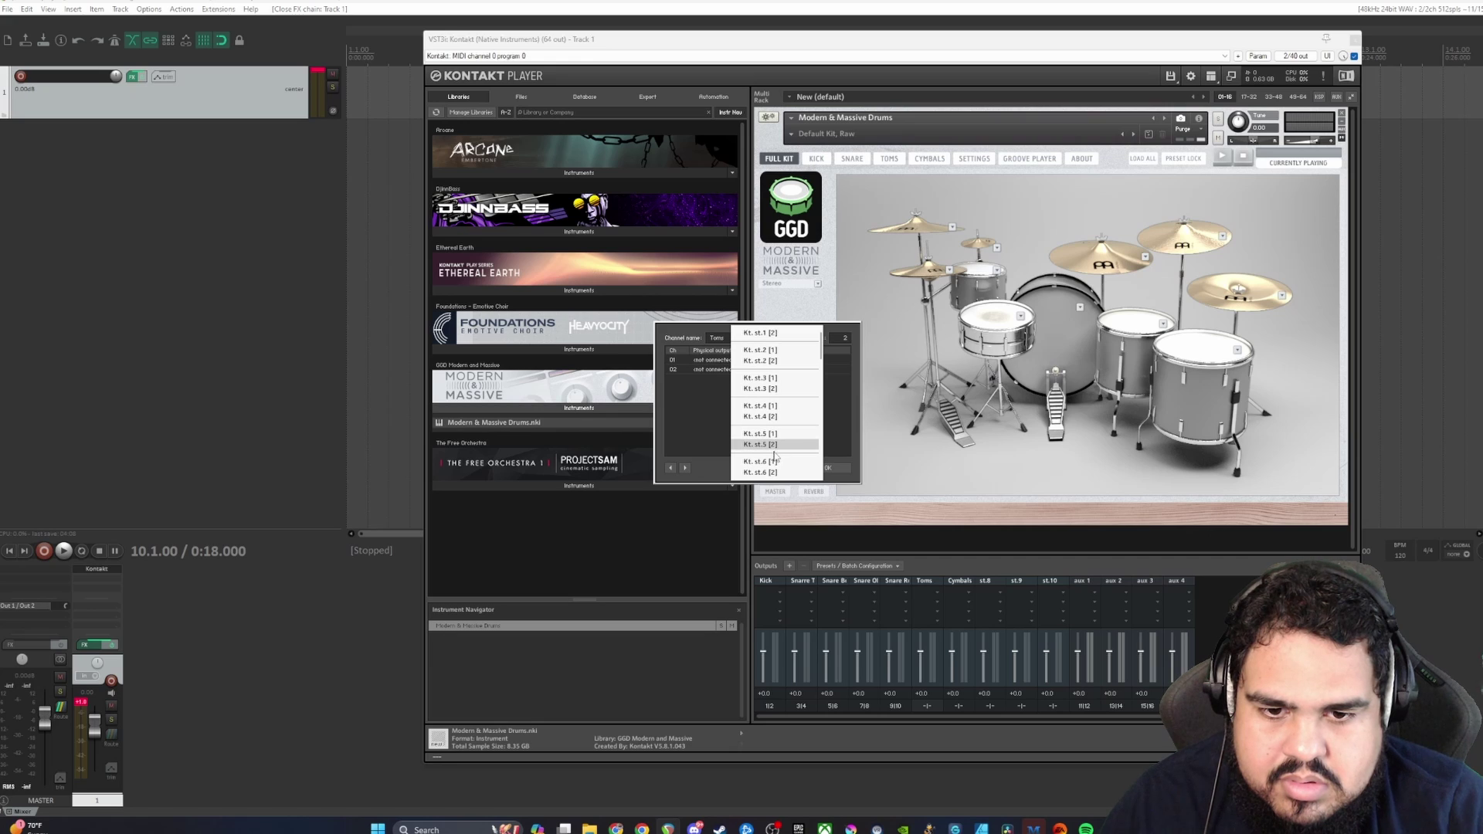
click(772, 462)
click(753, 372)
scroll(796, 417, down, 2)
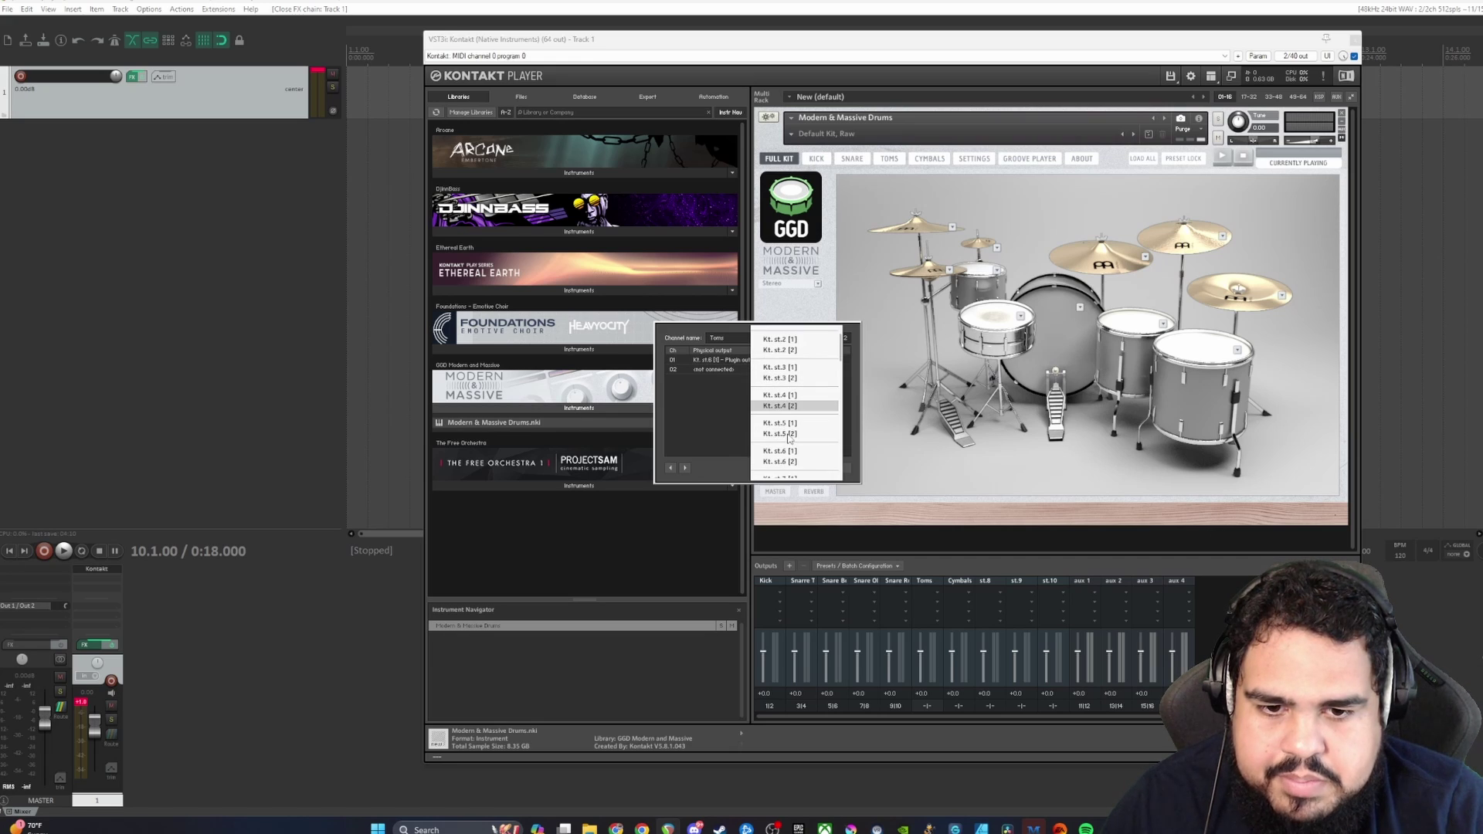
click(814, 448)
click(828, 468)
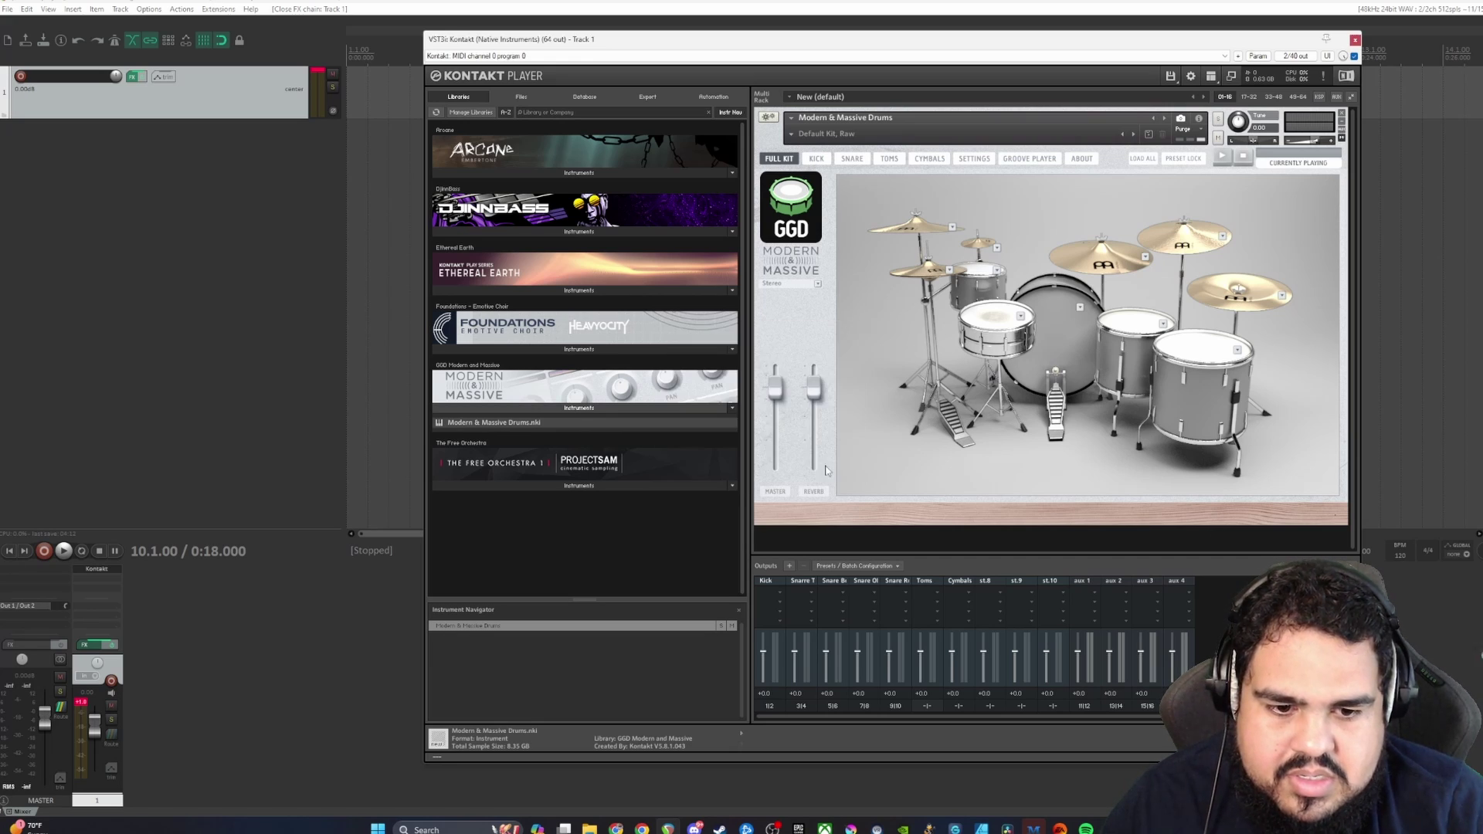
Step: Connect the Cymbals output's two channels to physical outputs Kt. st.7 [1] and Kt. st.7 [2], leaving output st.8 unconfigured
click(962, 704)
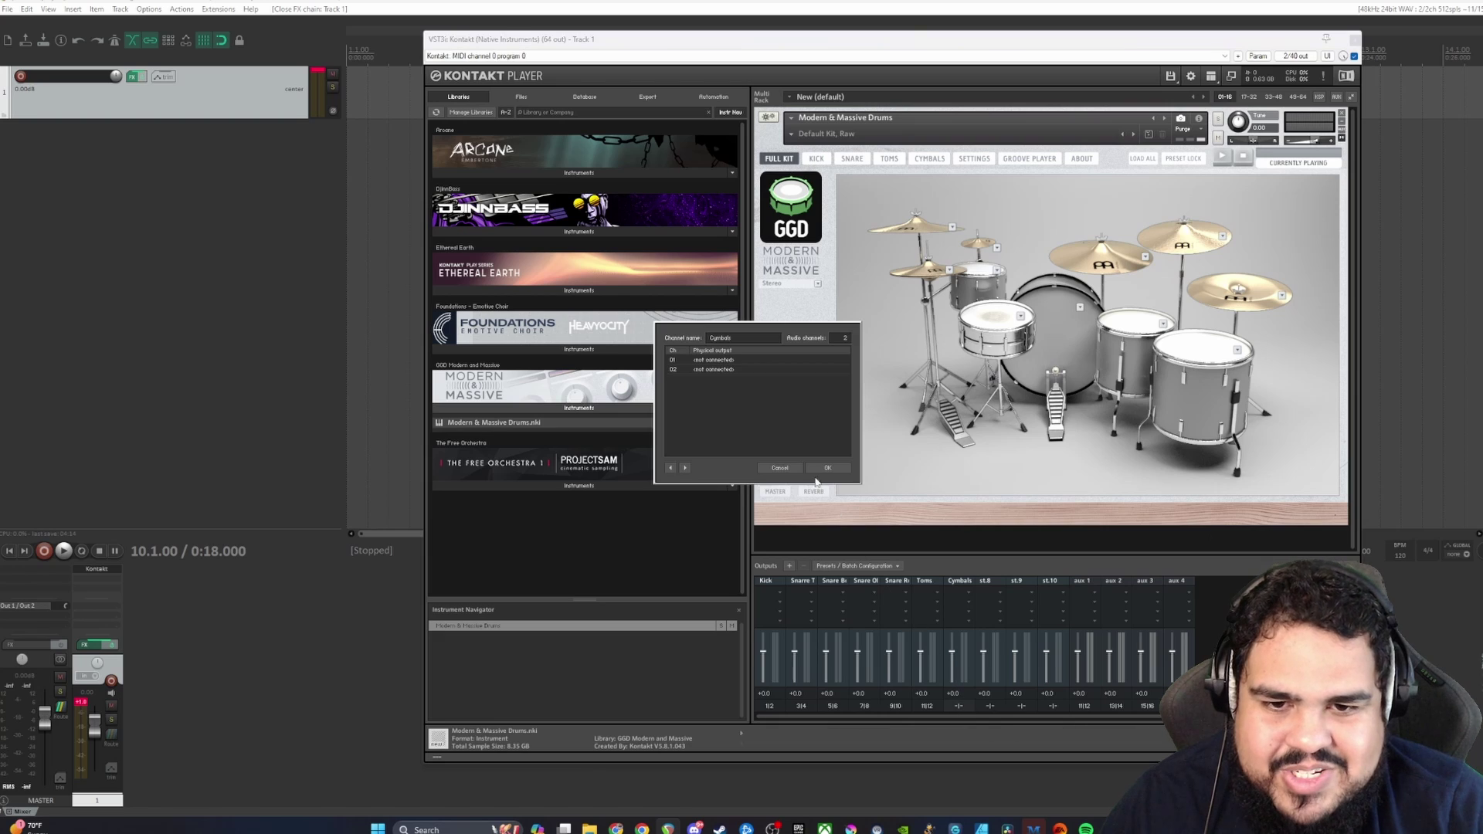
click(756, 361)
scroll(781, 402, down, 4)
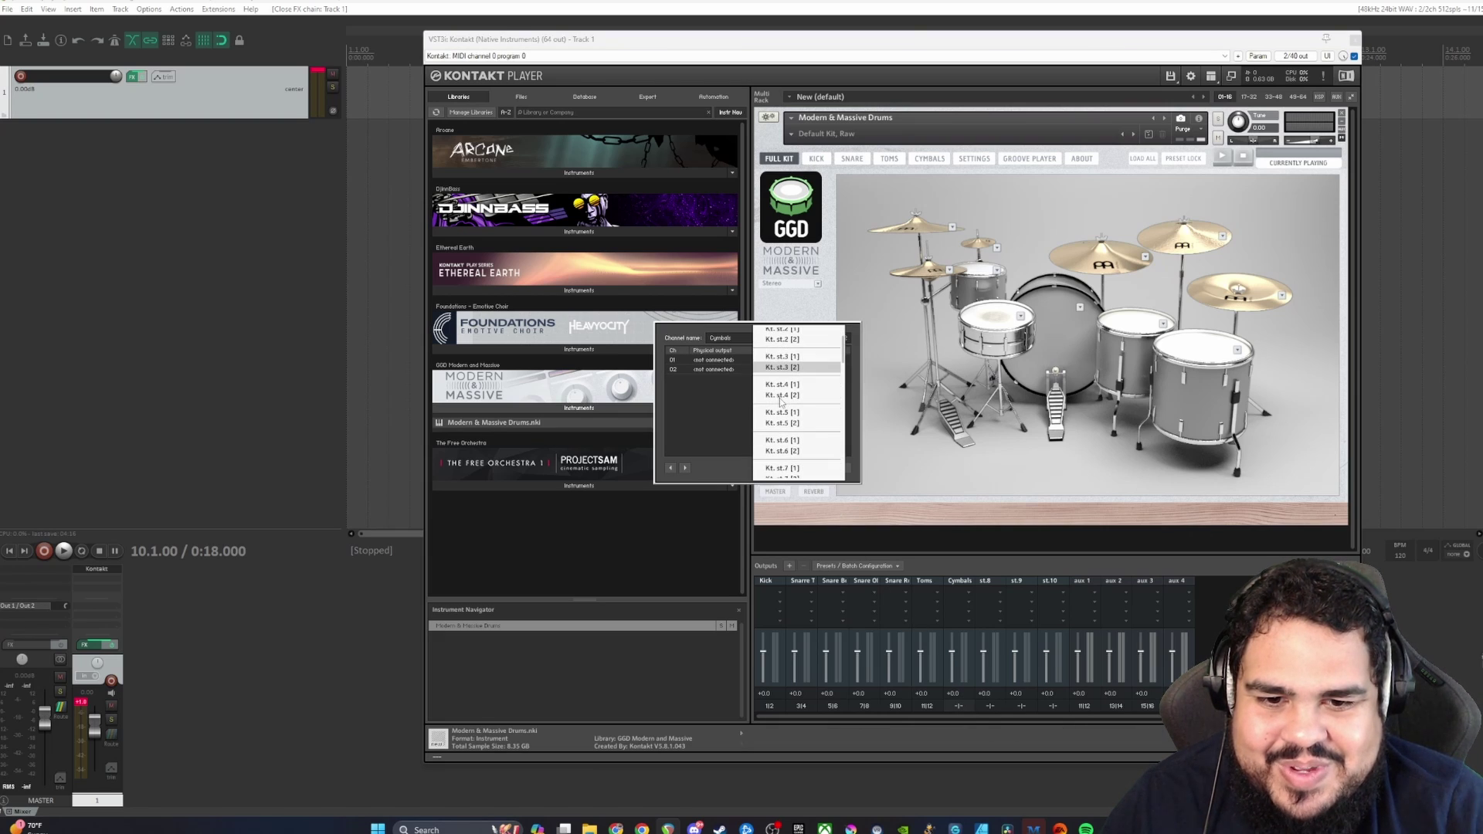
click(784, 447)
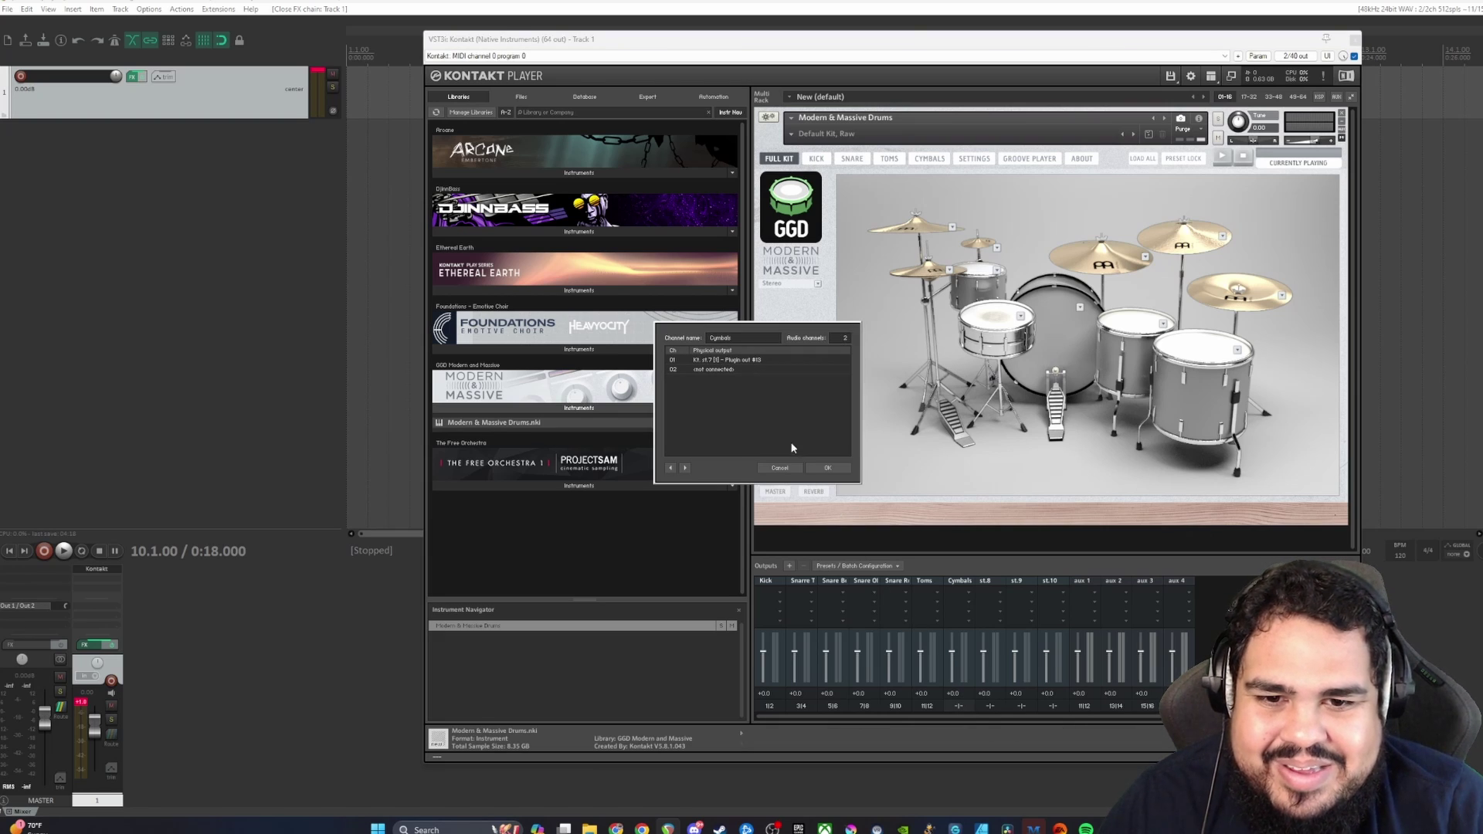
click(744, 371)
scroll(790, 418, down, 2)
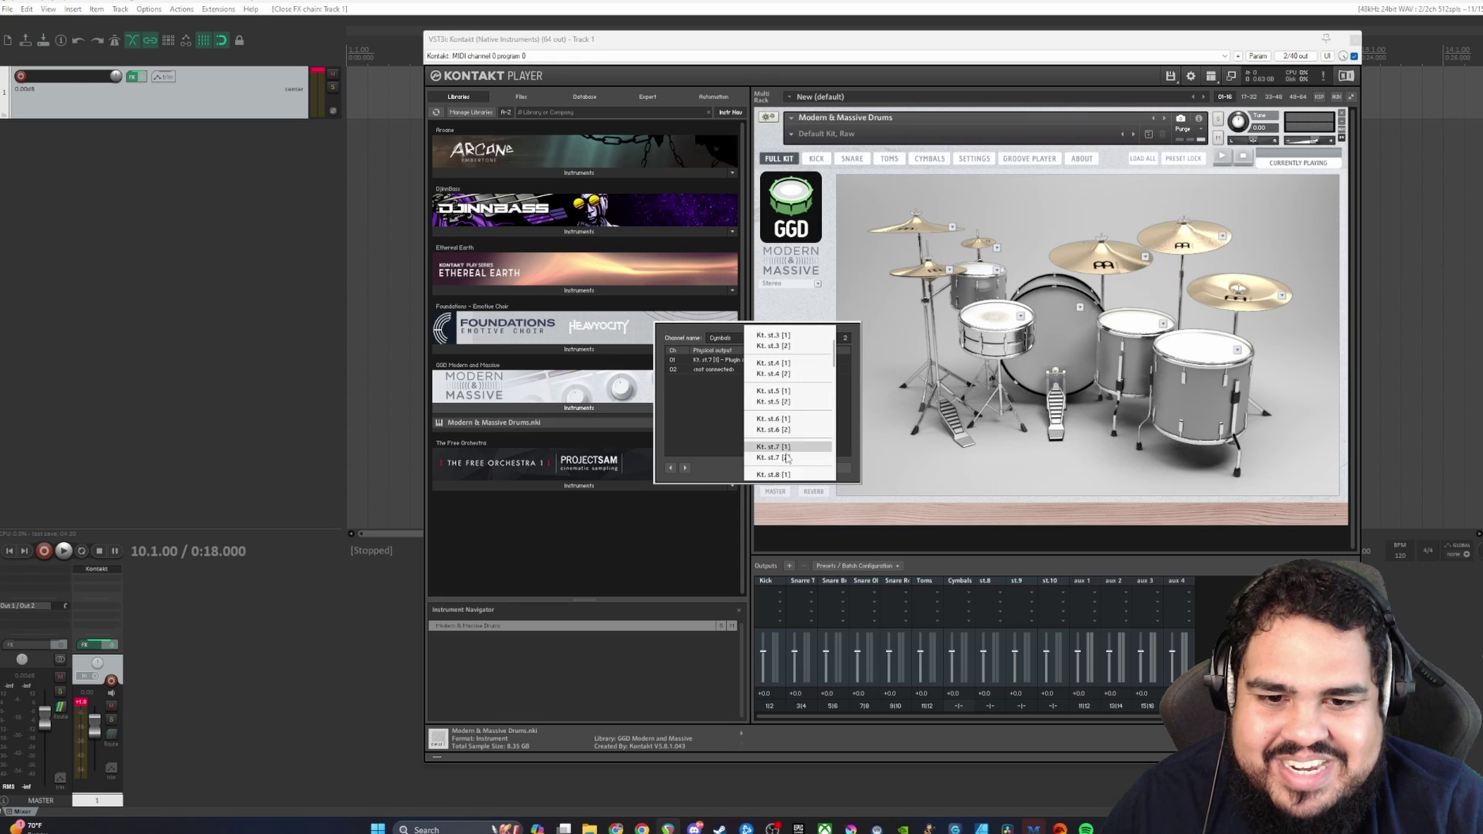
click(787, 459)
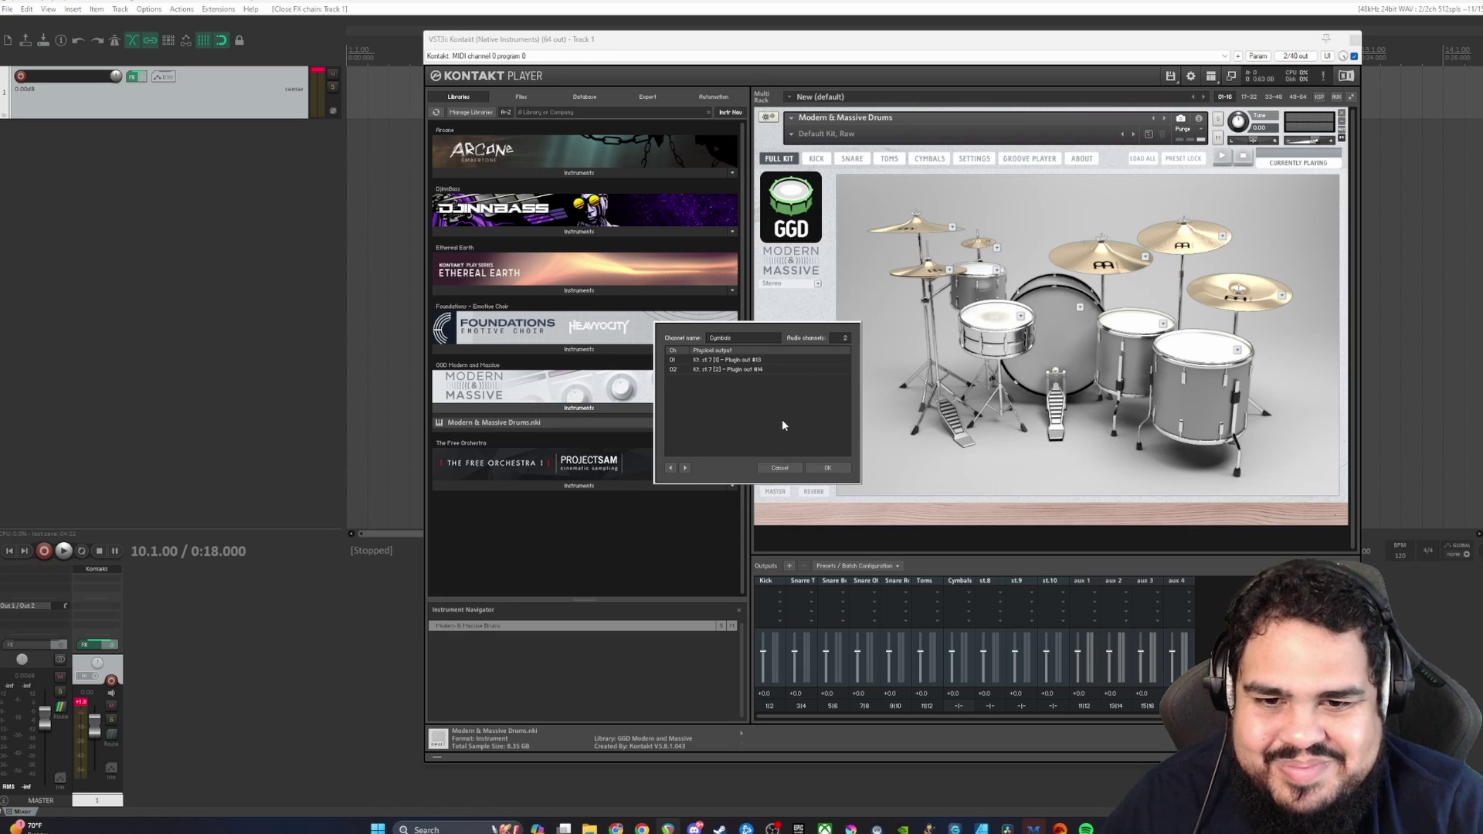
click(828, 469)
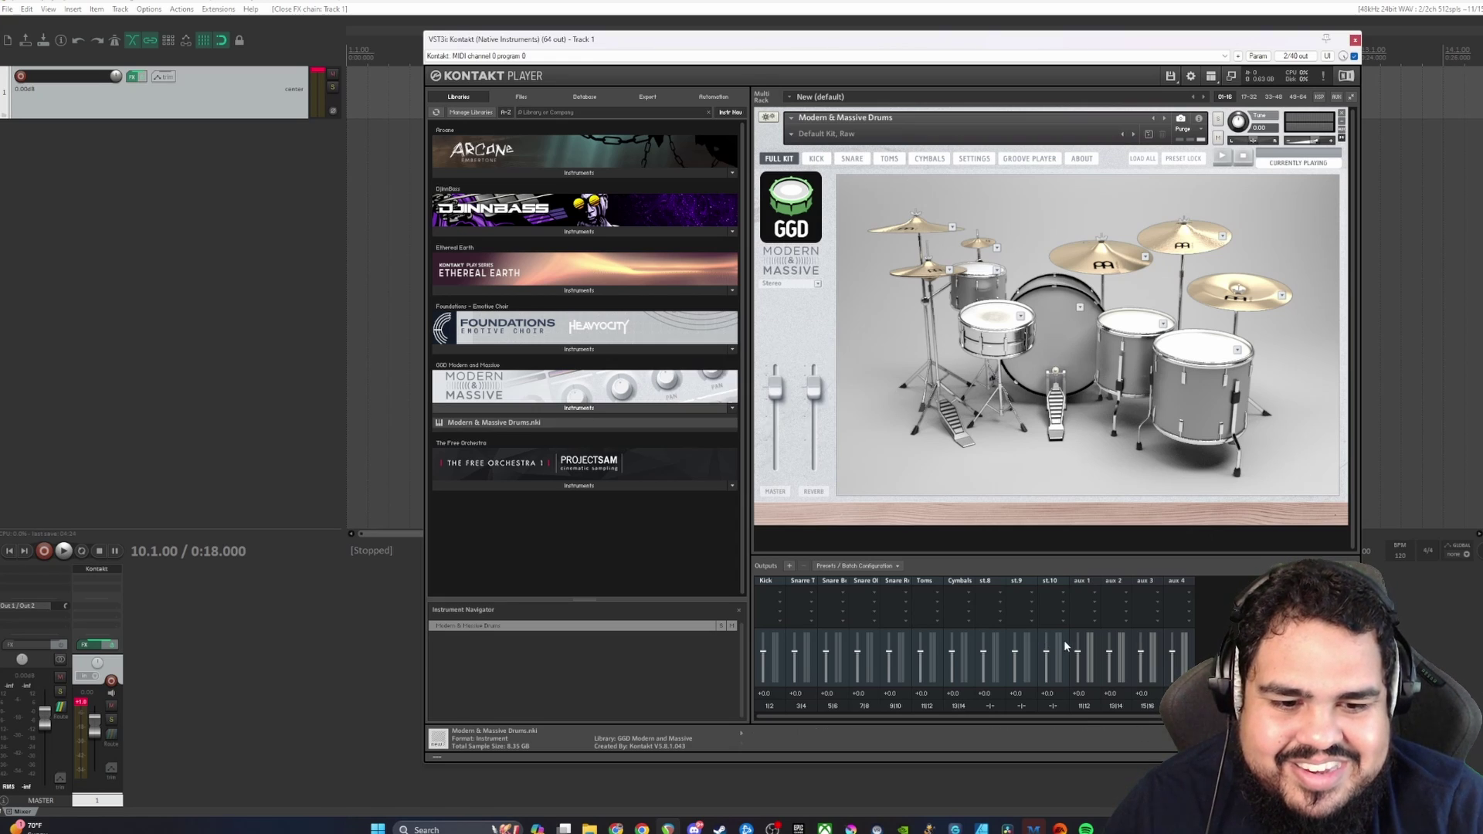
click(992, 705)
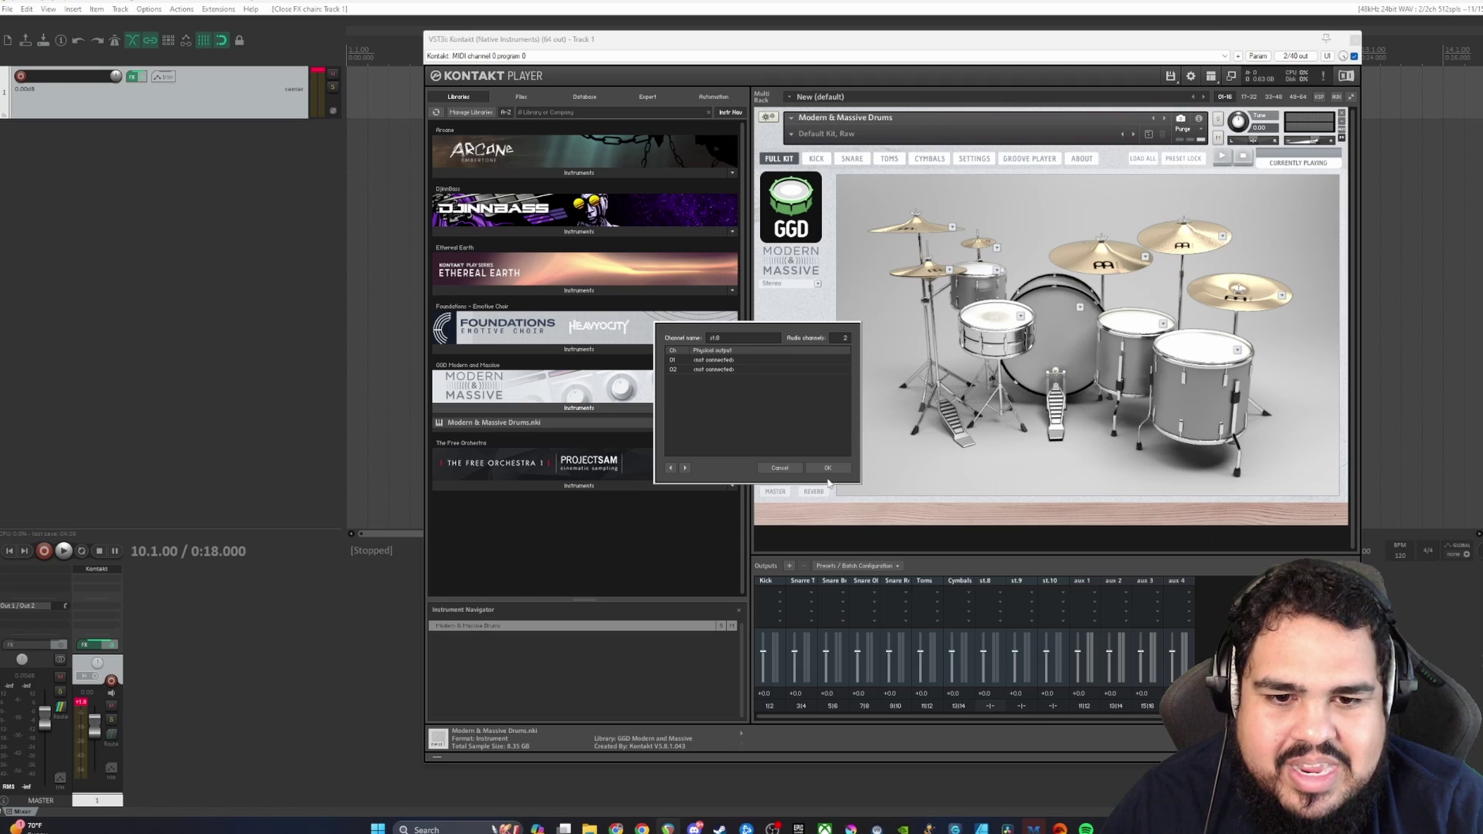
click(780, 468)
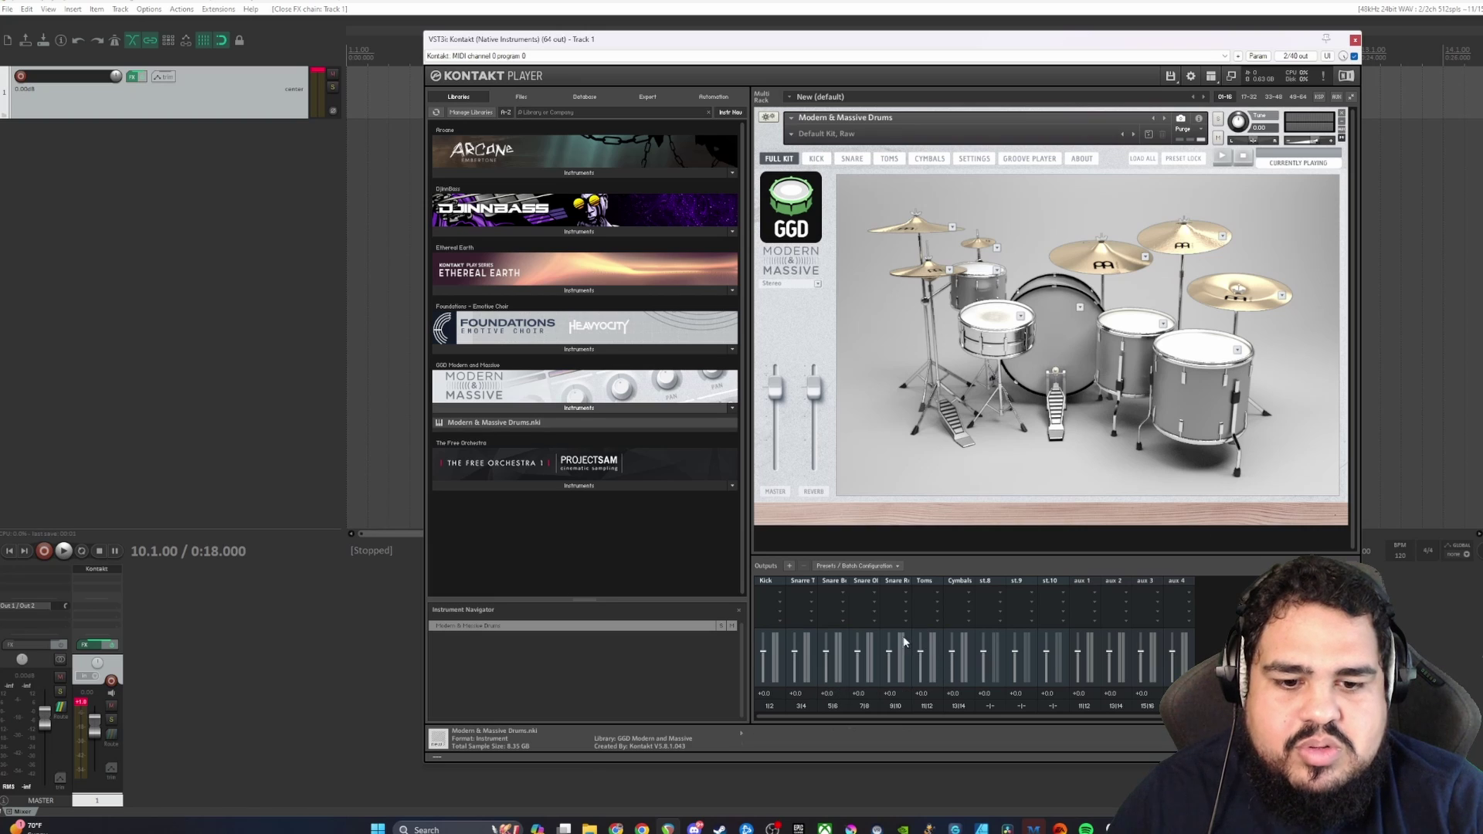
Step: Look through the Kick, Snare, Toms and Cymbals mixer pages and examine the output choices for the Kick Sum channel
click(816, 159)
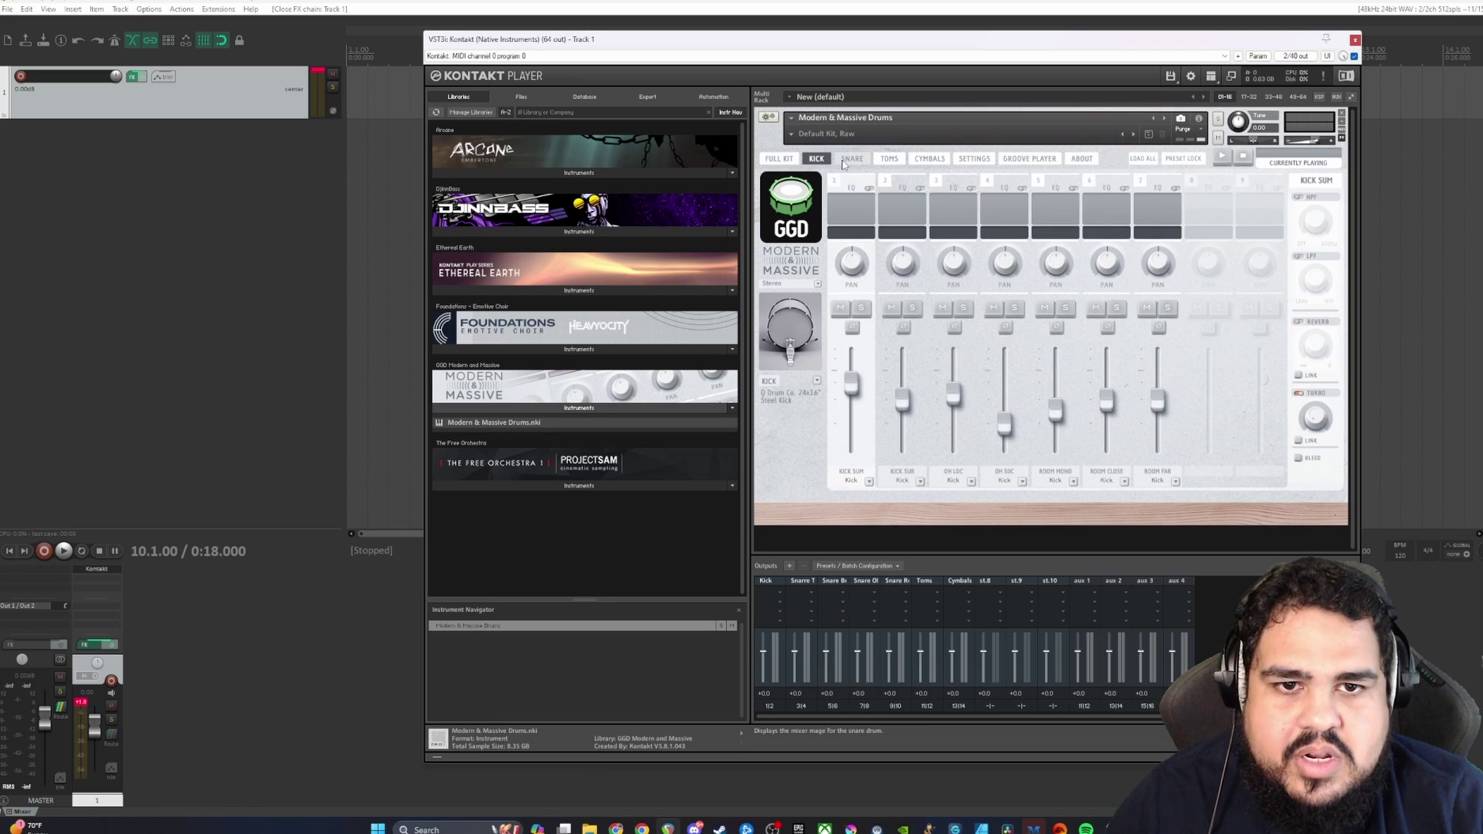
click(852, 159)
click(889, 160)
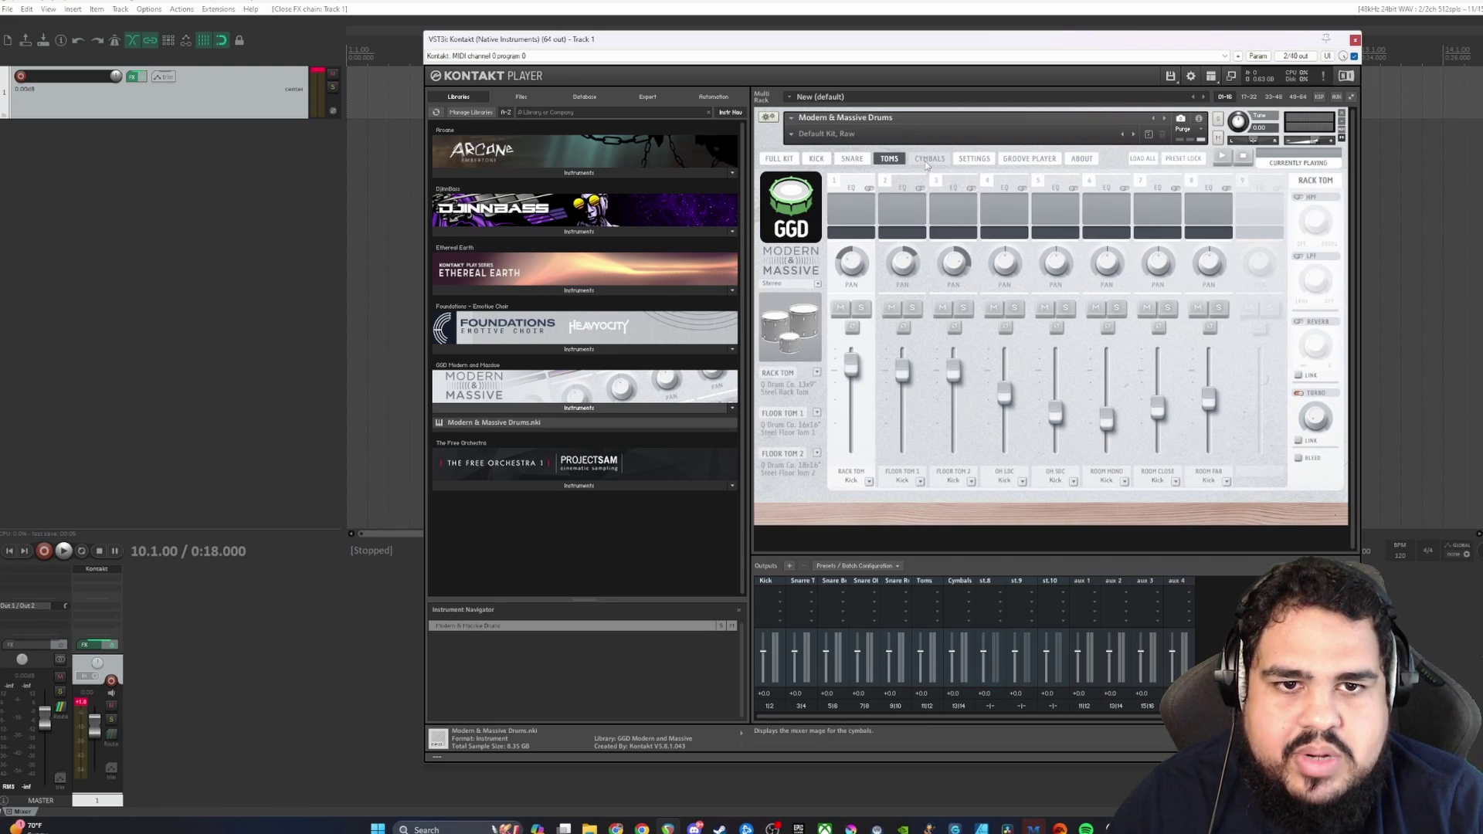
click(929, 159)
click(816, 159)
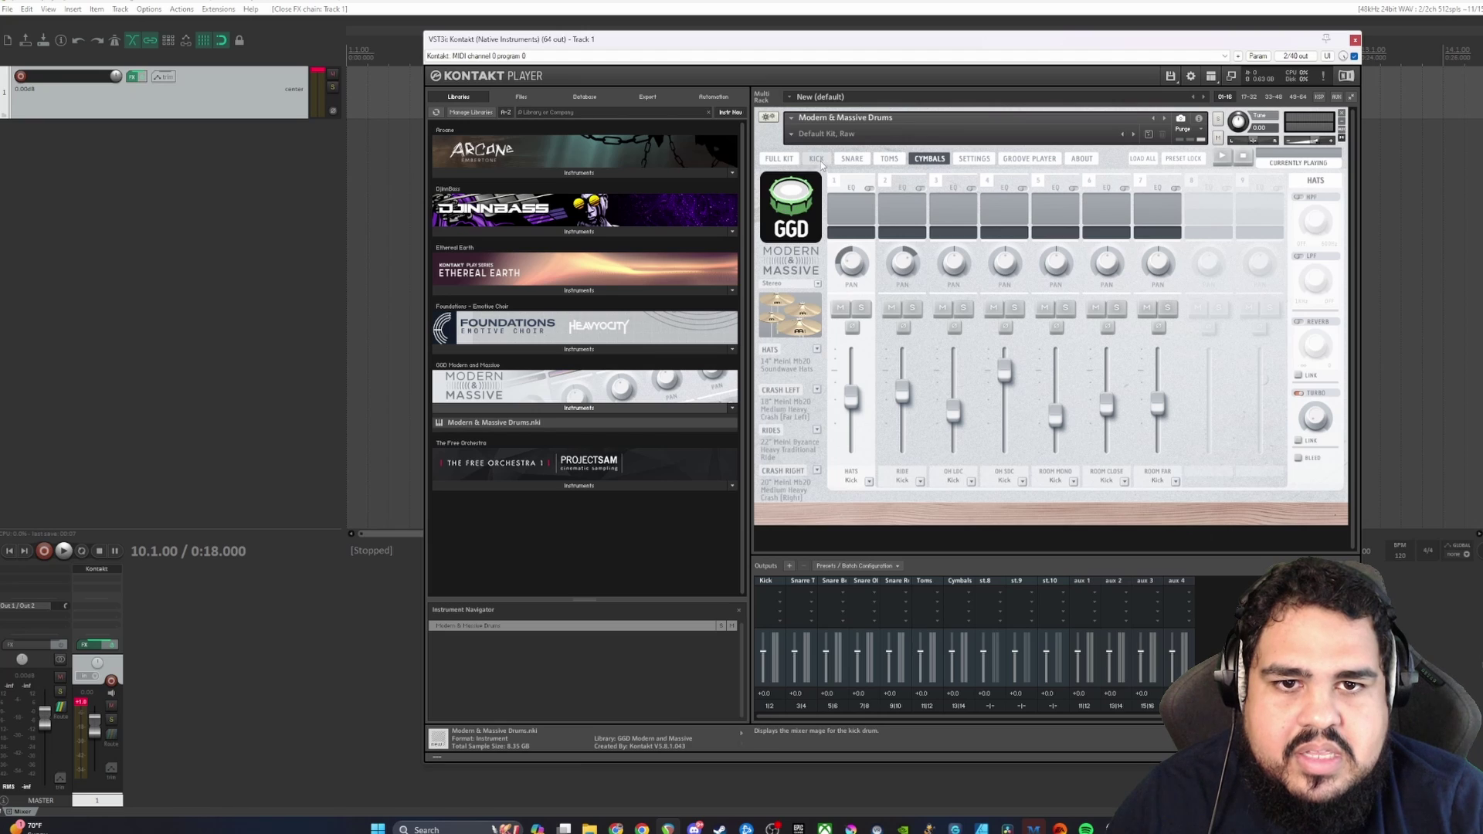
click(861, 481)
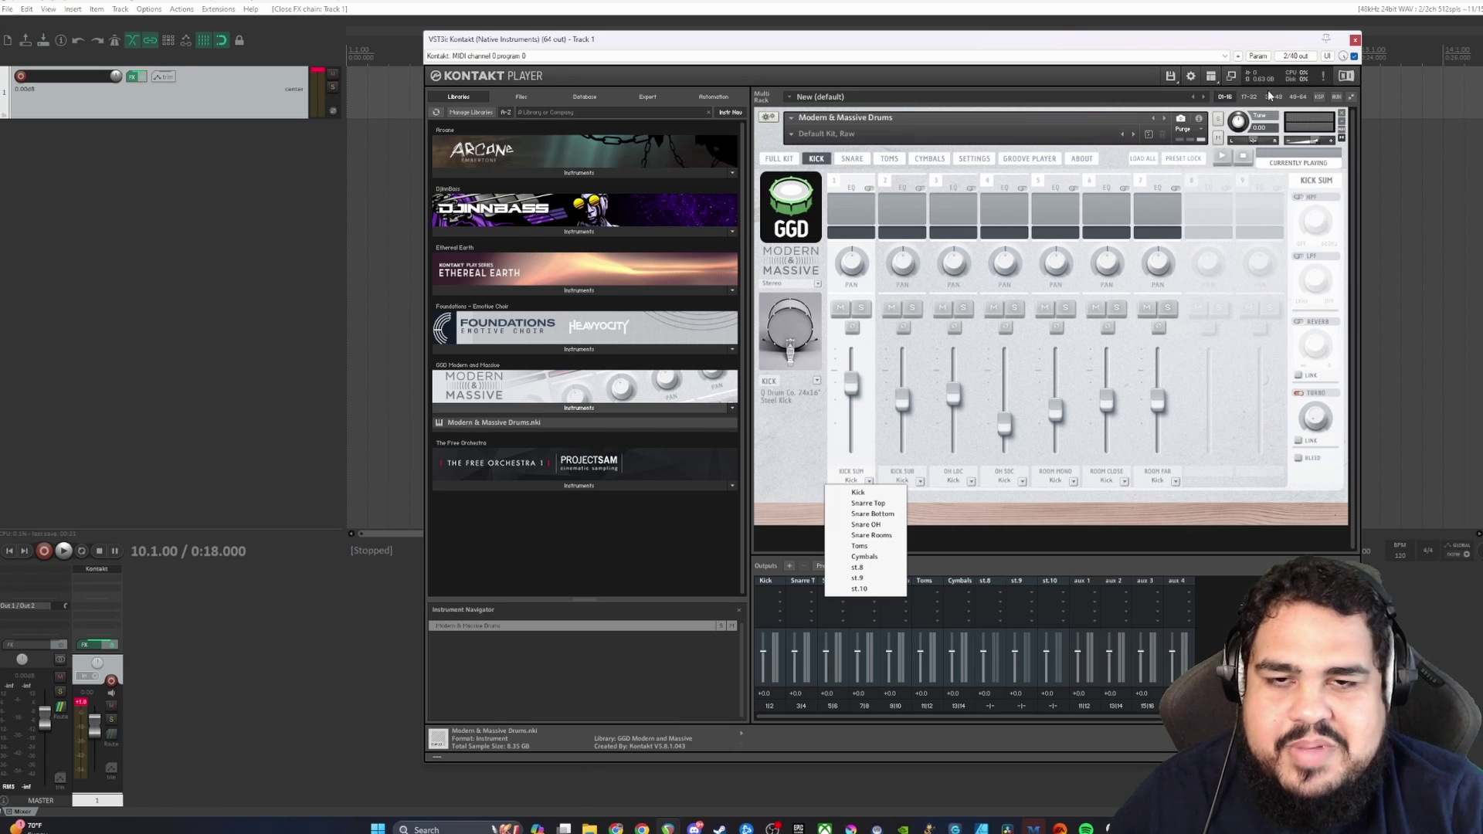
click(824, 159)
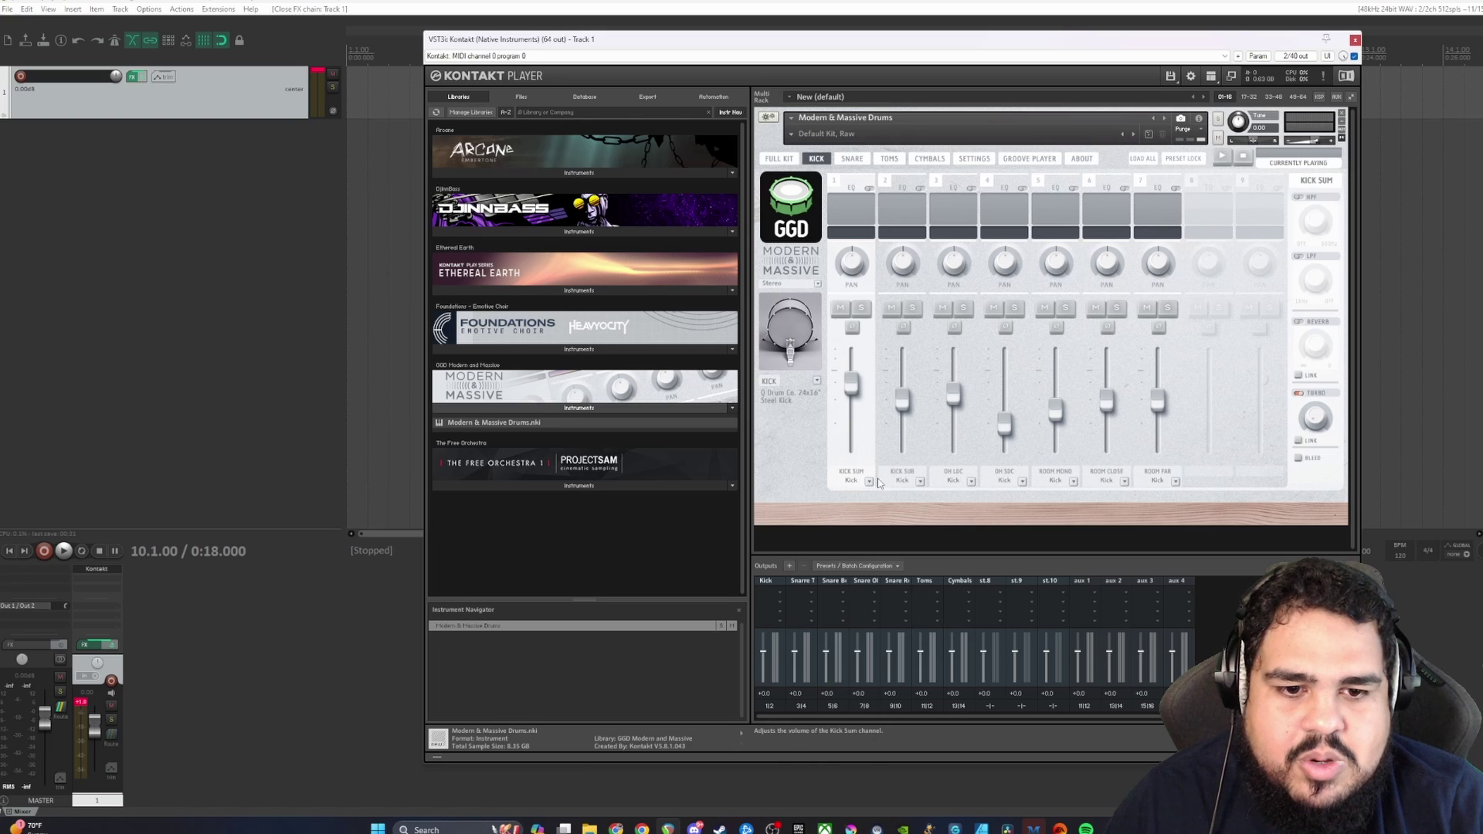
Step: Route the Snare Top channel to the Snare Top output and the Snare Bottom channel to the Snare Bottom output
click(850, 160)
click(869, 481)
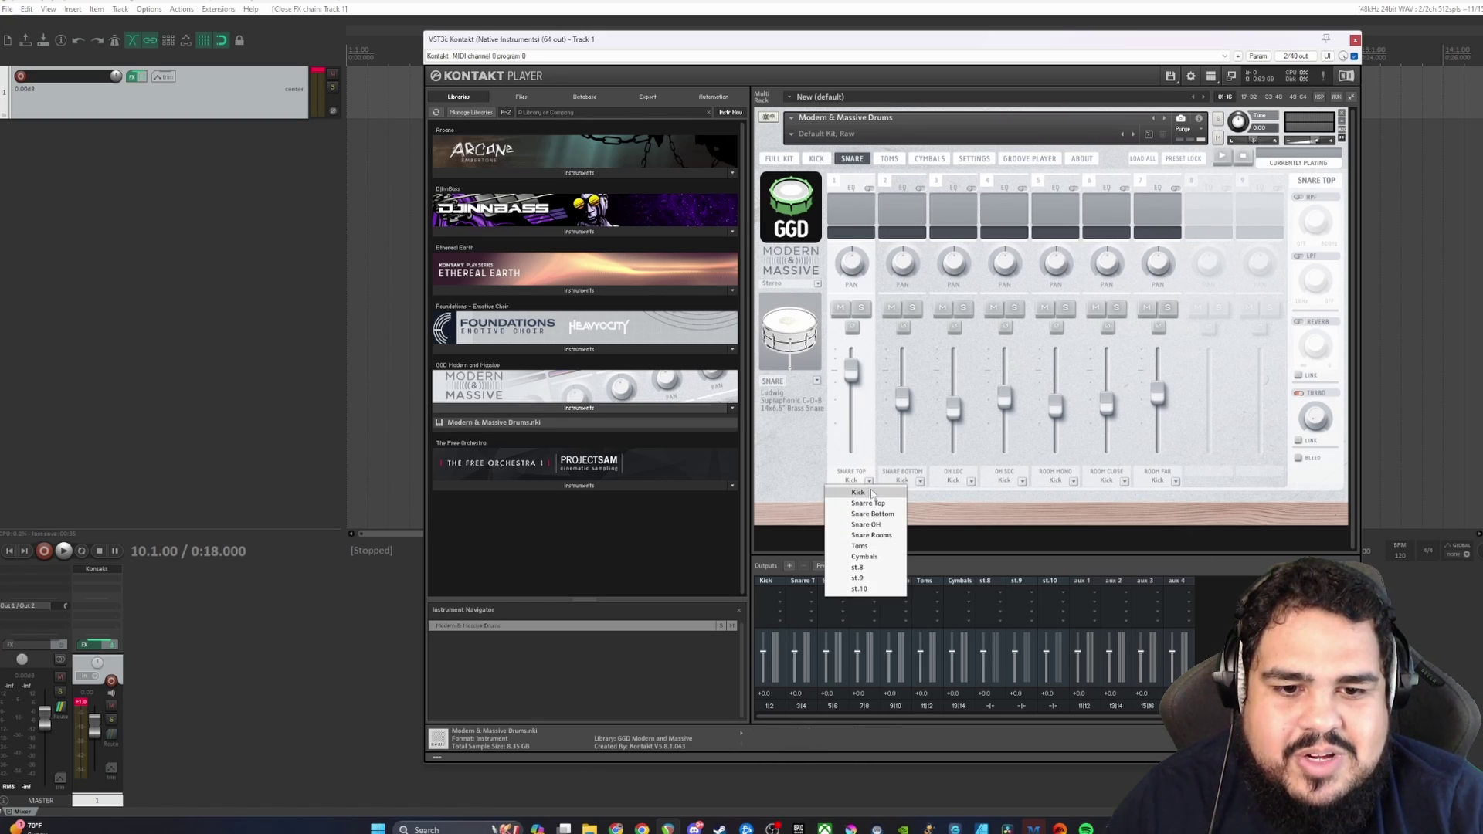
click(868, 503)
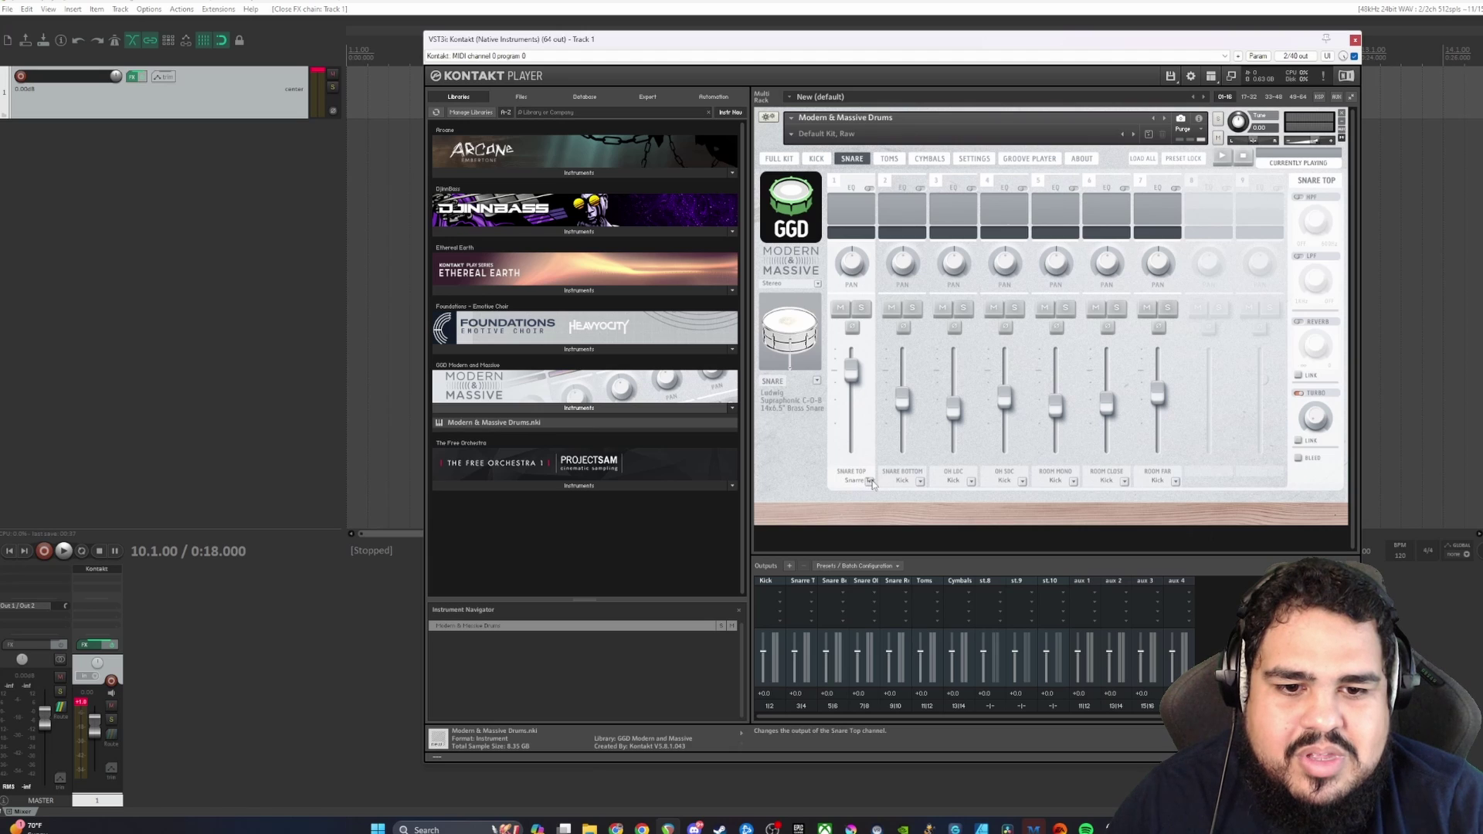
click(919, 481)
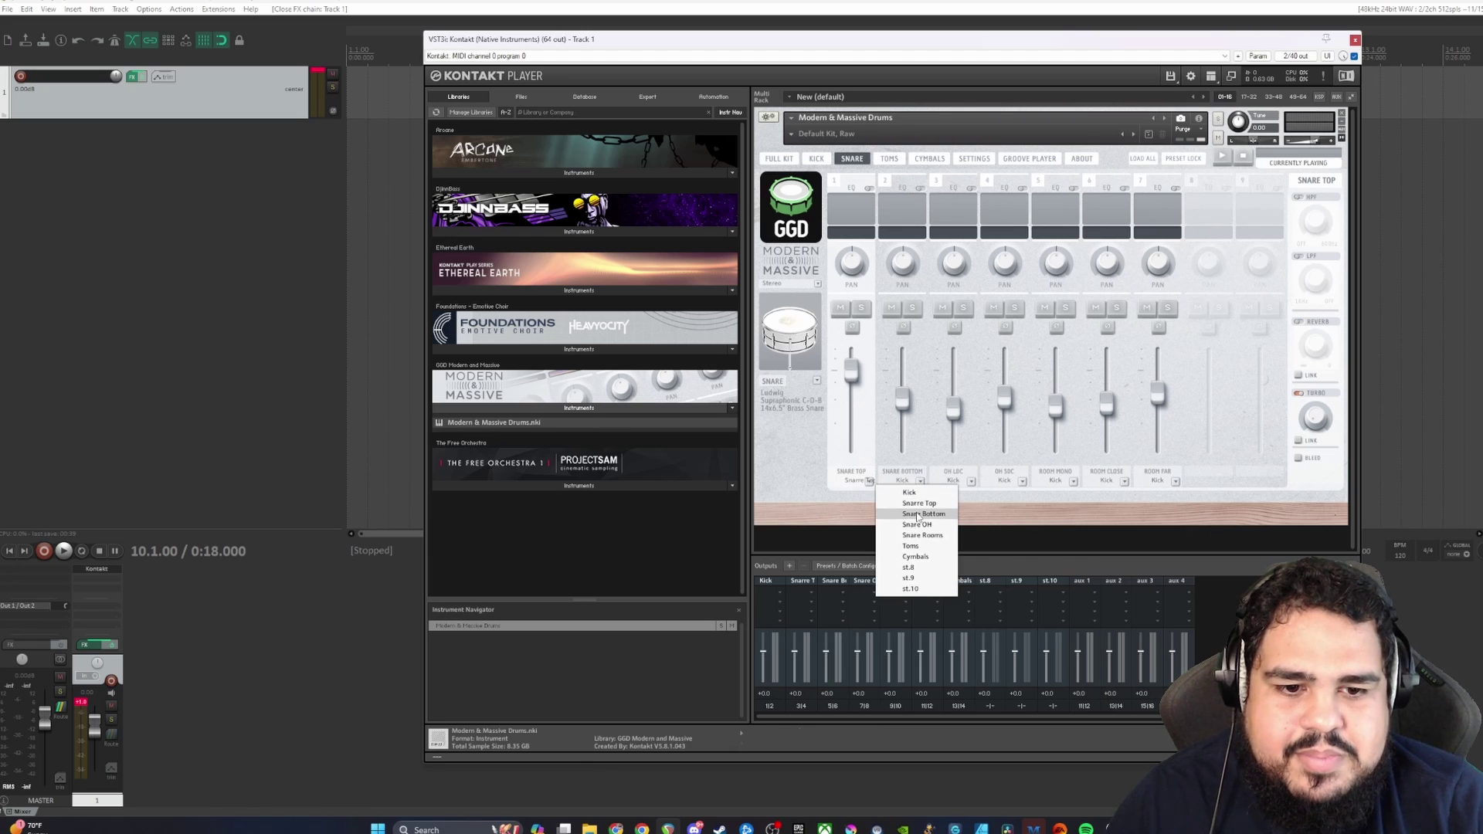
click(918, 513)
Step: Route both of the snare's overhead channels to the Snare OH output
click(971, 481)
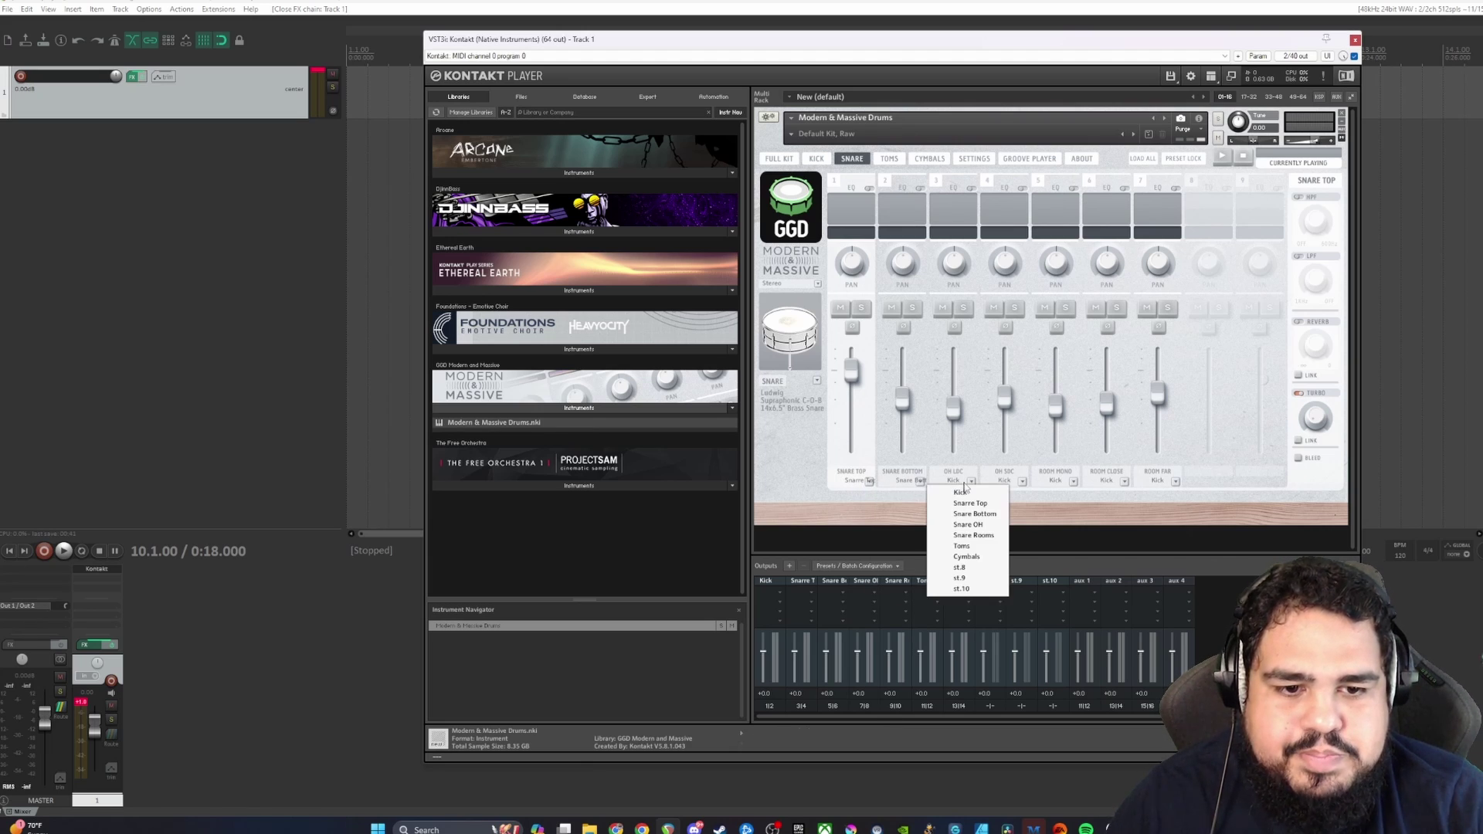
click(967, 524)
click(1022, 481)
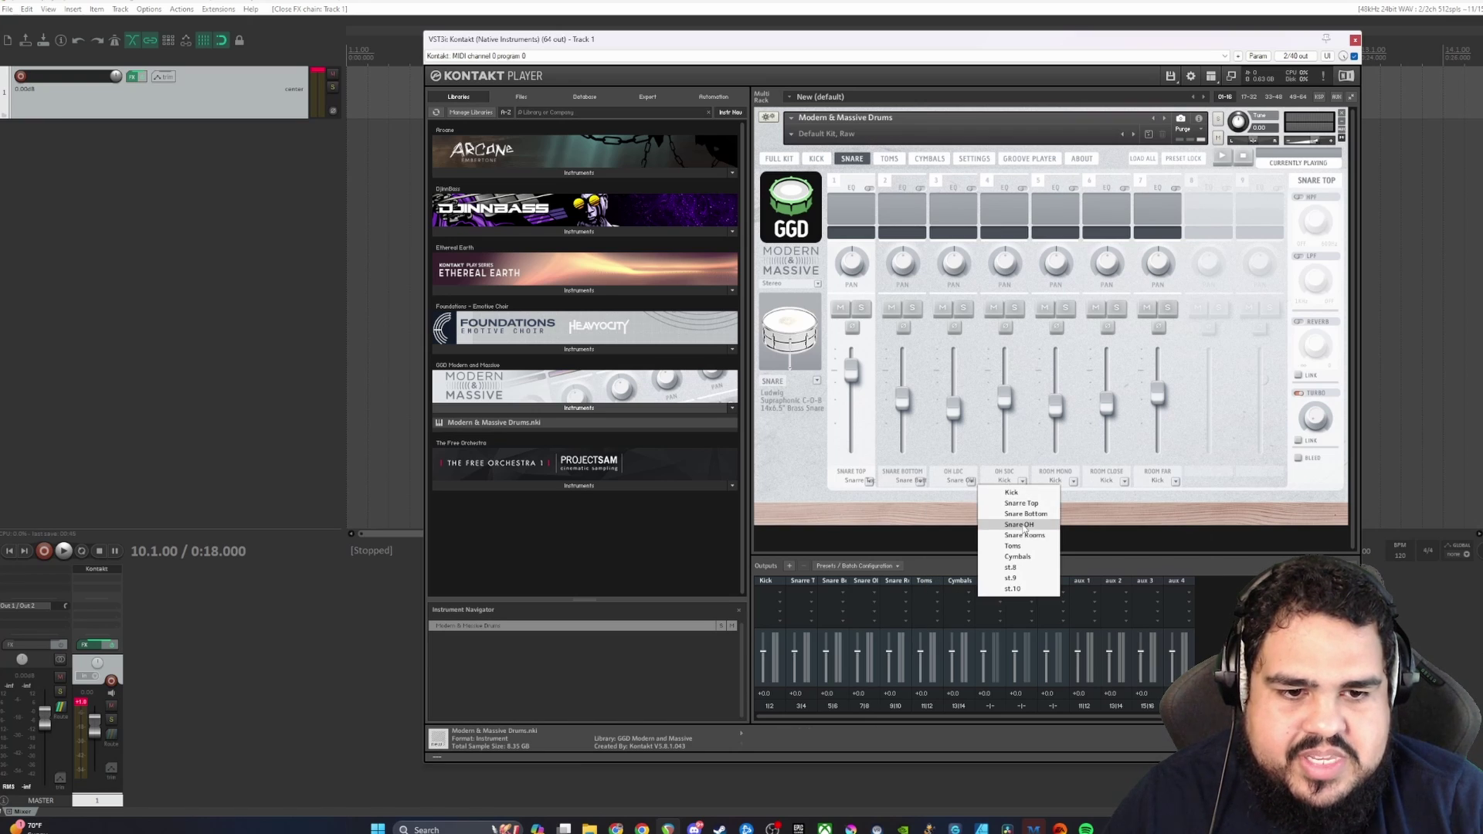
click(1022, 524)
Step: Route the snare's Room Mono, Room Close and Room Far channels to the Snare Rooms output
click(1071, 482)
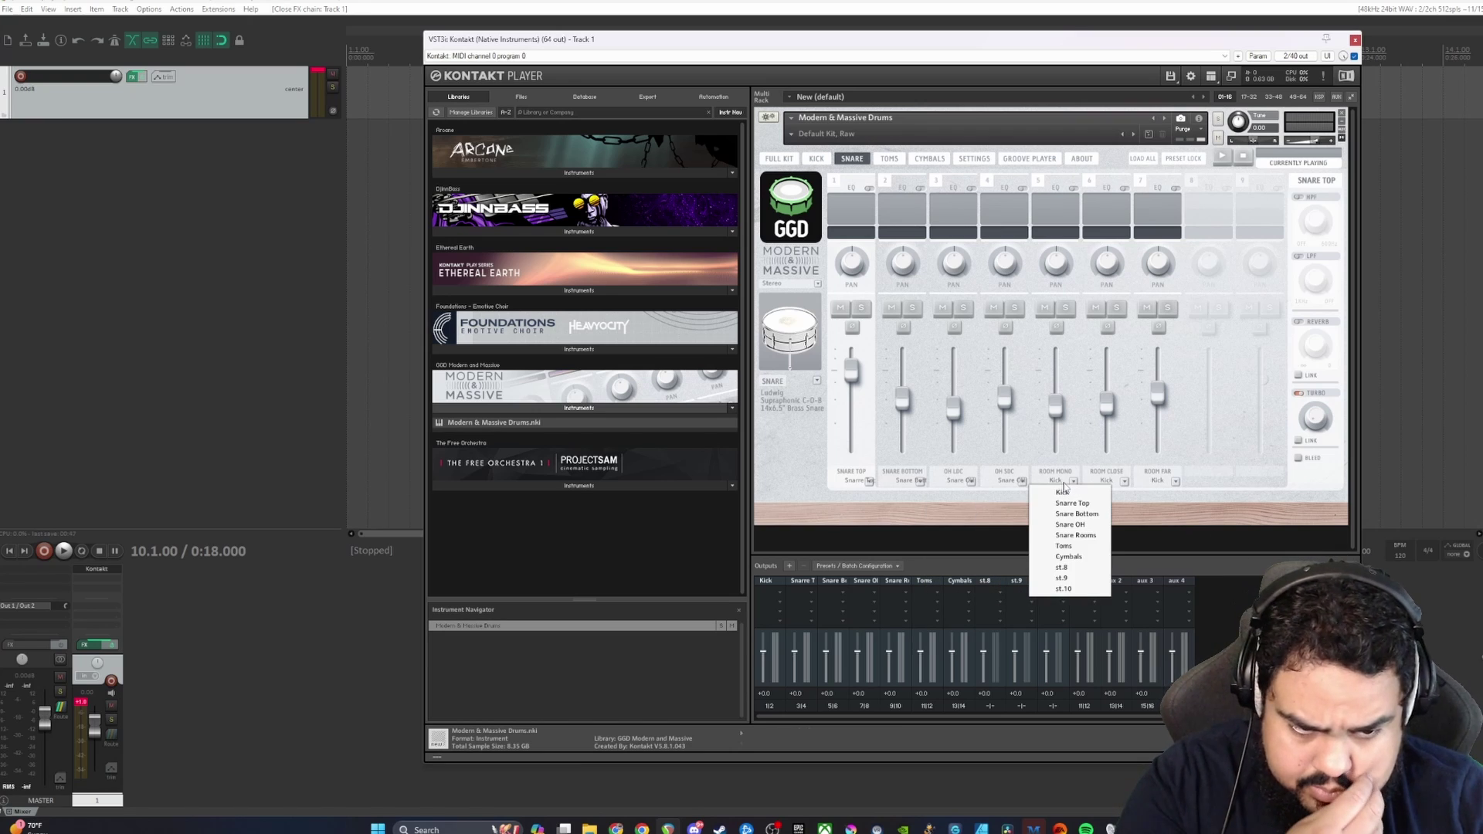
click(1073, 535)
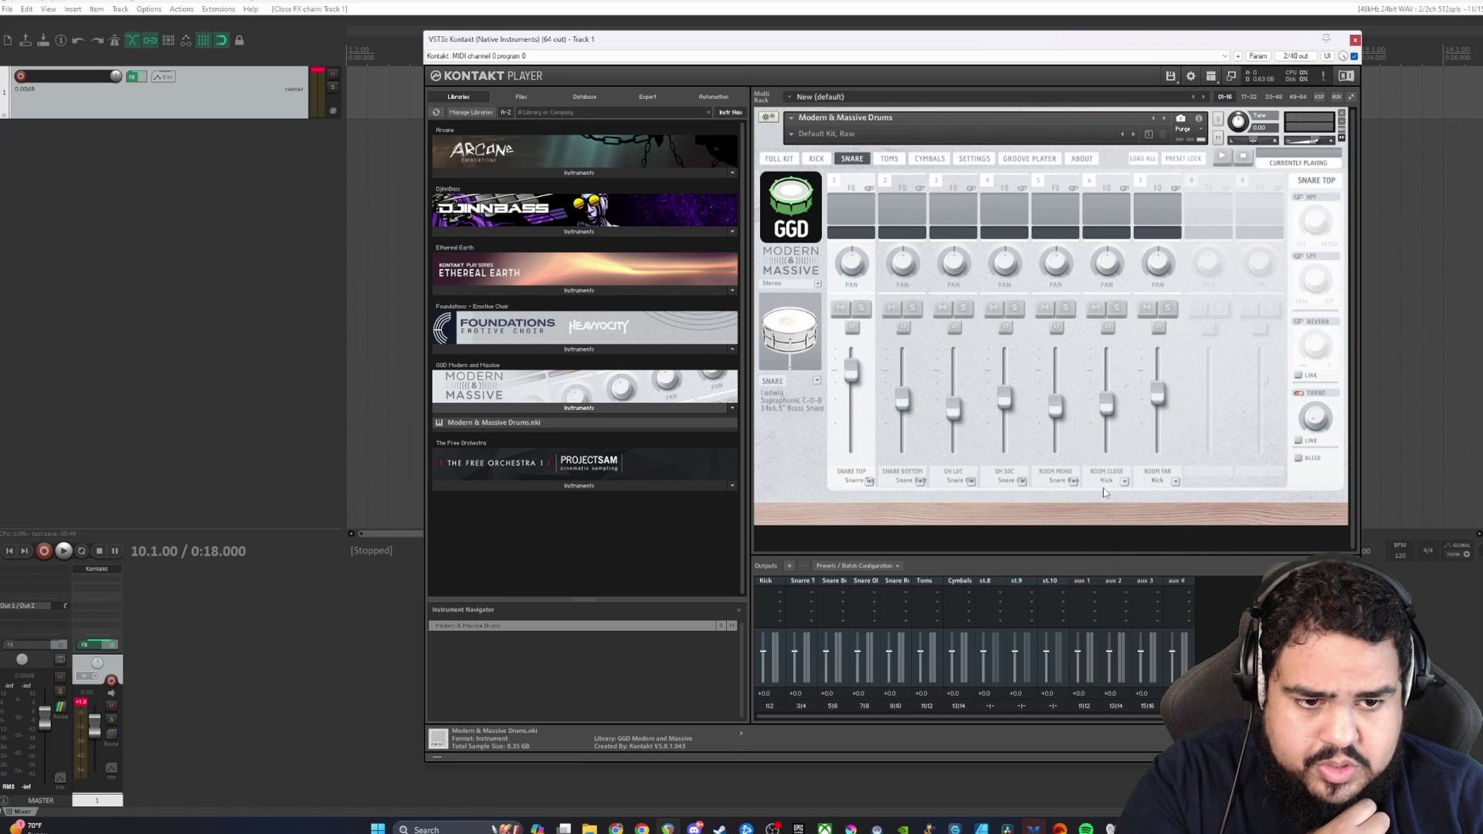
click(1121, 481)
click(1125, 535)
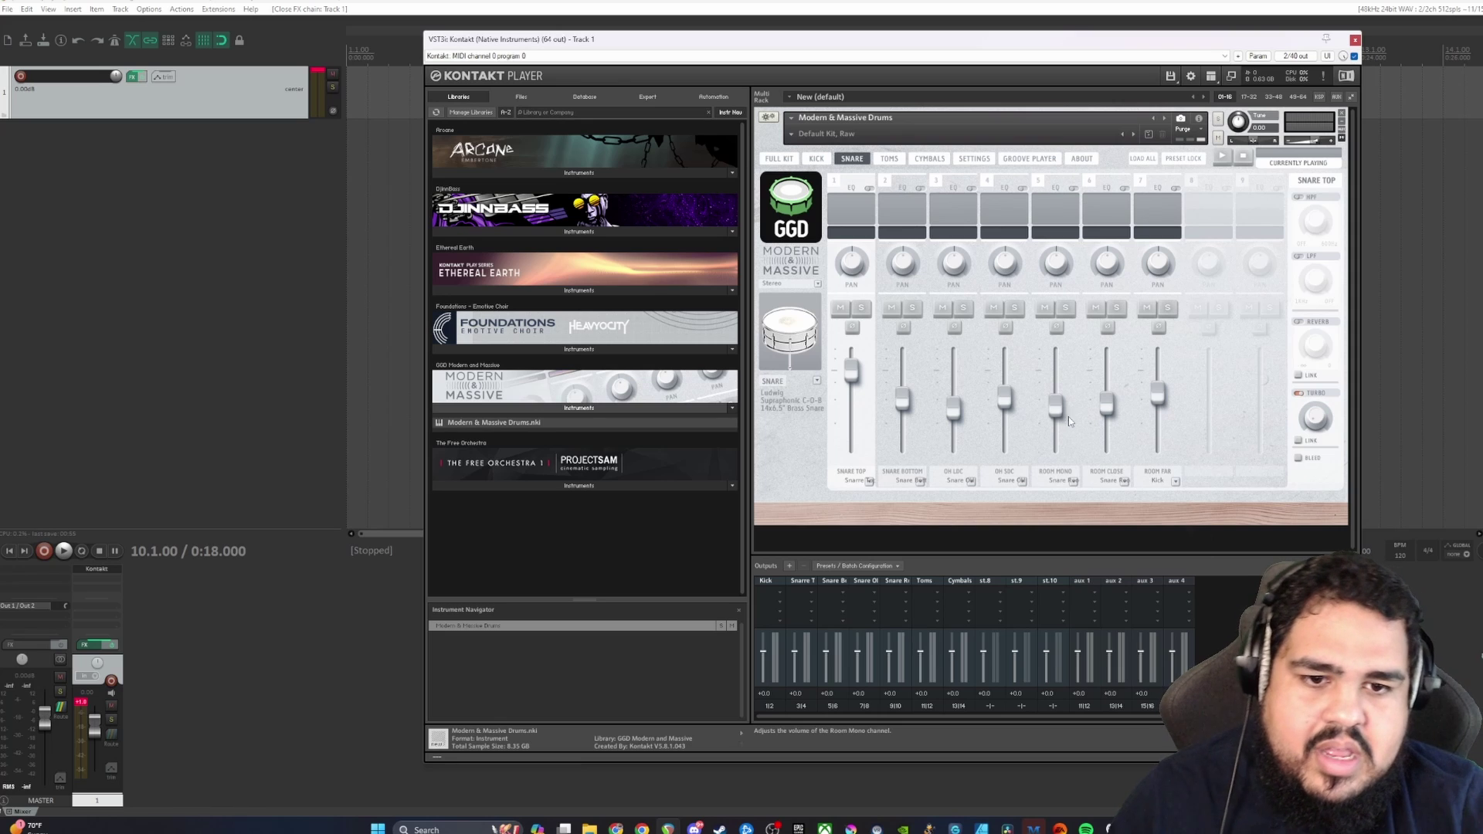
click(1158, 484)
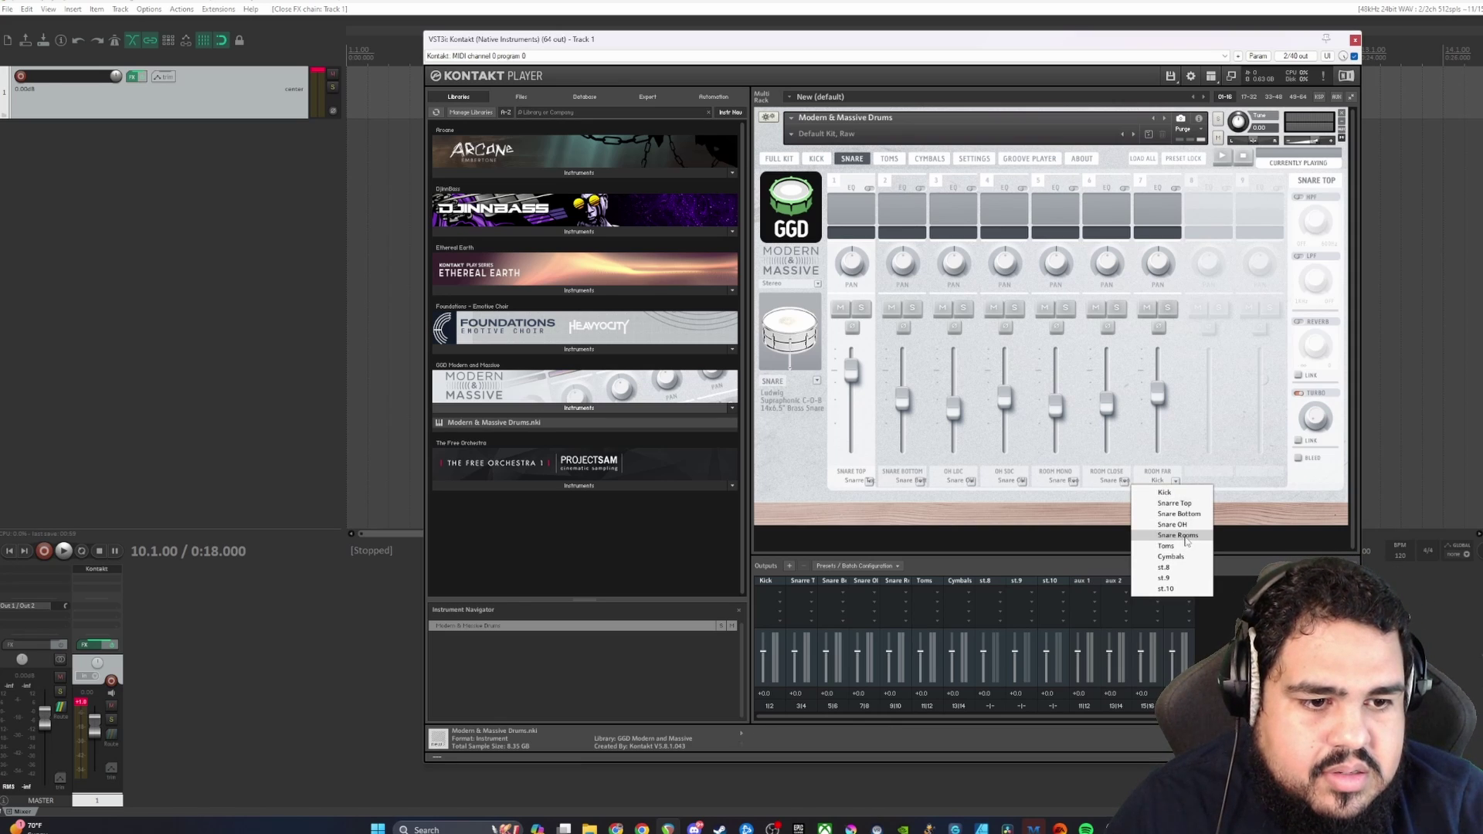
click(1186, 534)
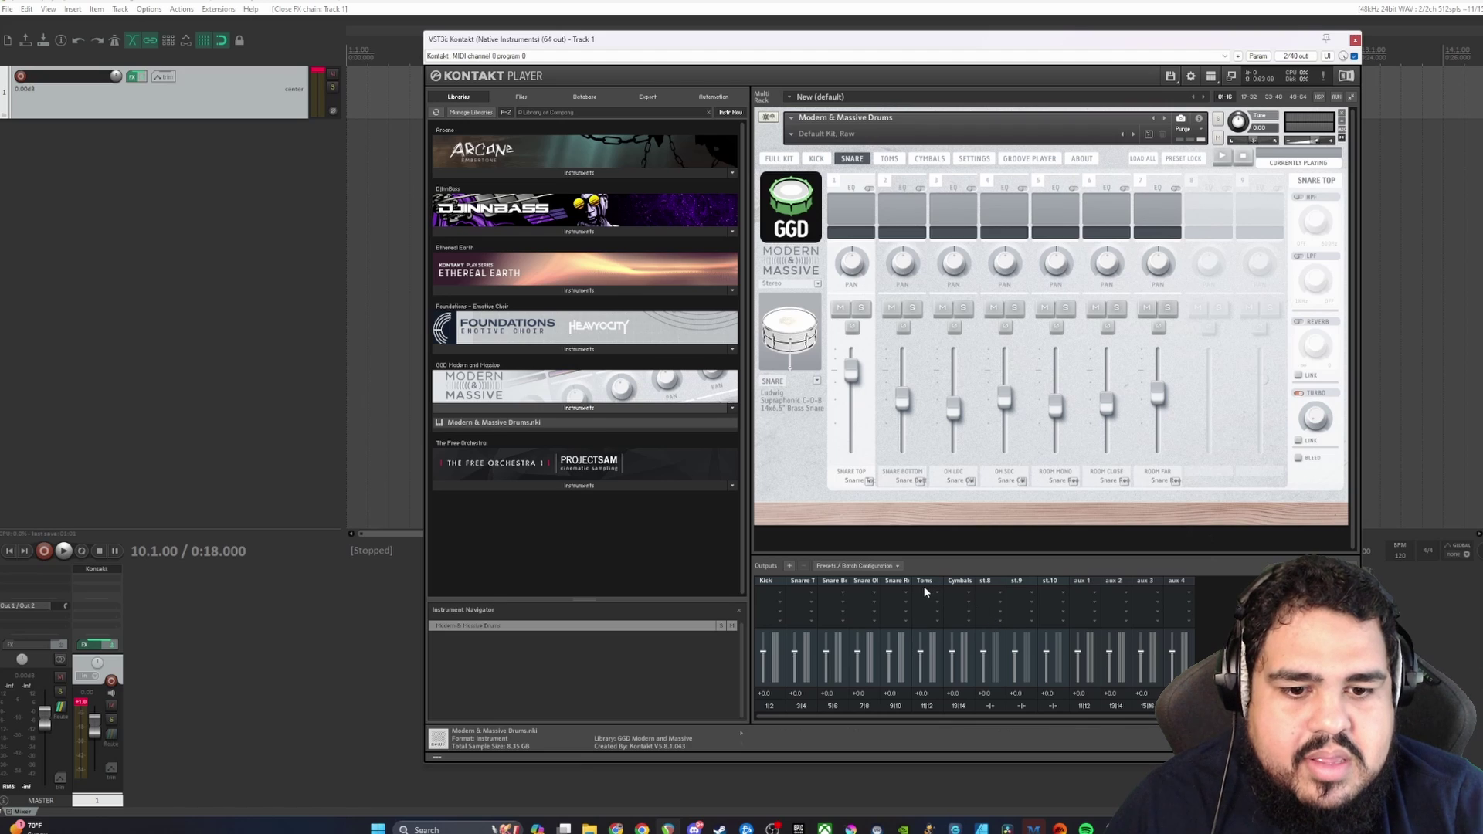
Step: Route the Rack Tom, Floor Tom 1, Floor Tom 2, overhead and room channels of the toms mixer to the Toms output
click(889, 158)
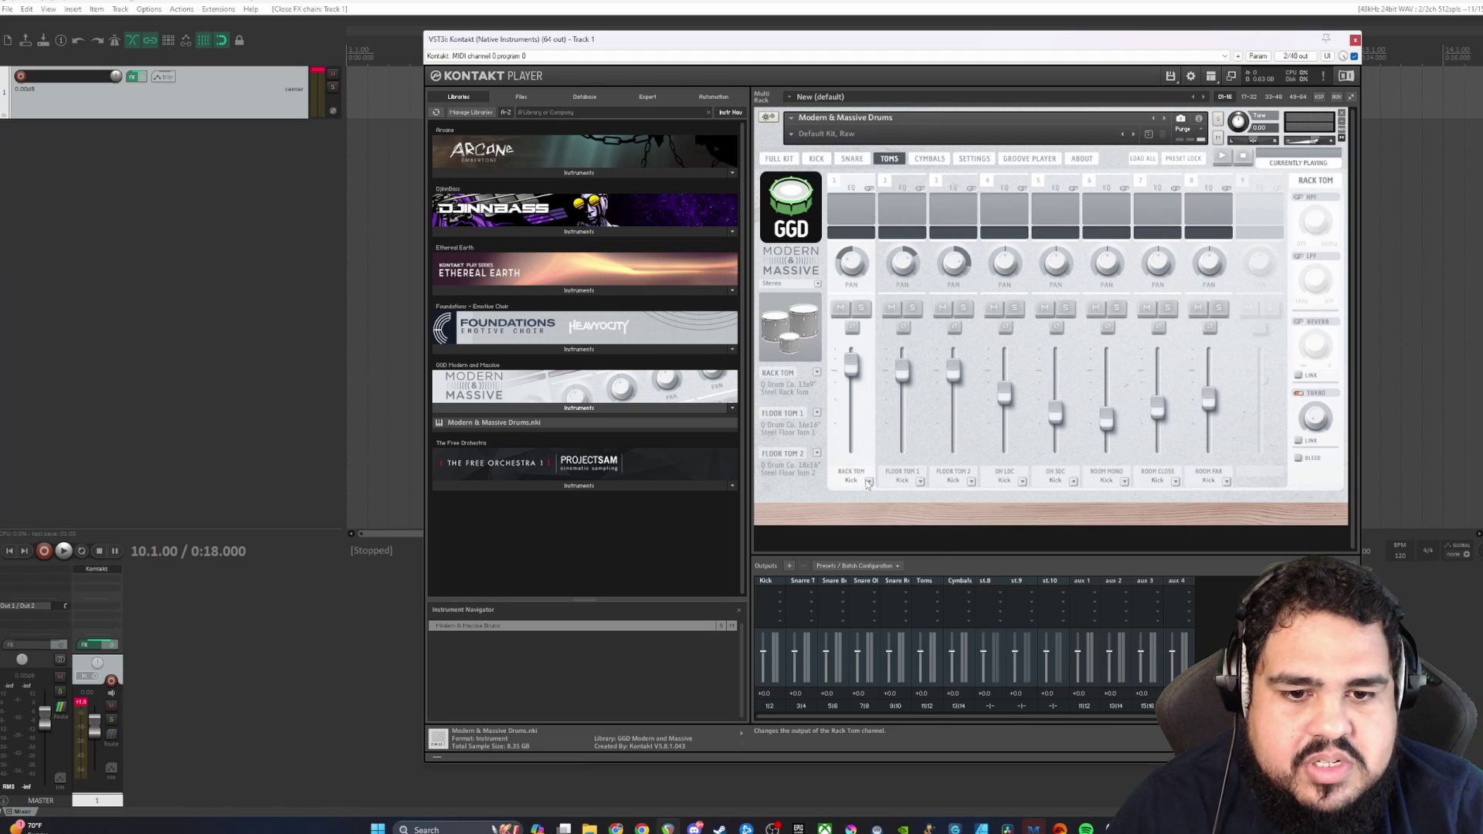
click(868, 482)
click(859, 546)
click(919, 482)
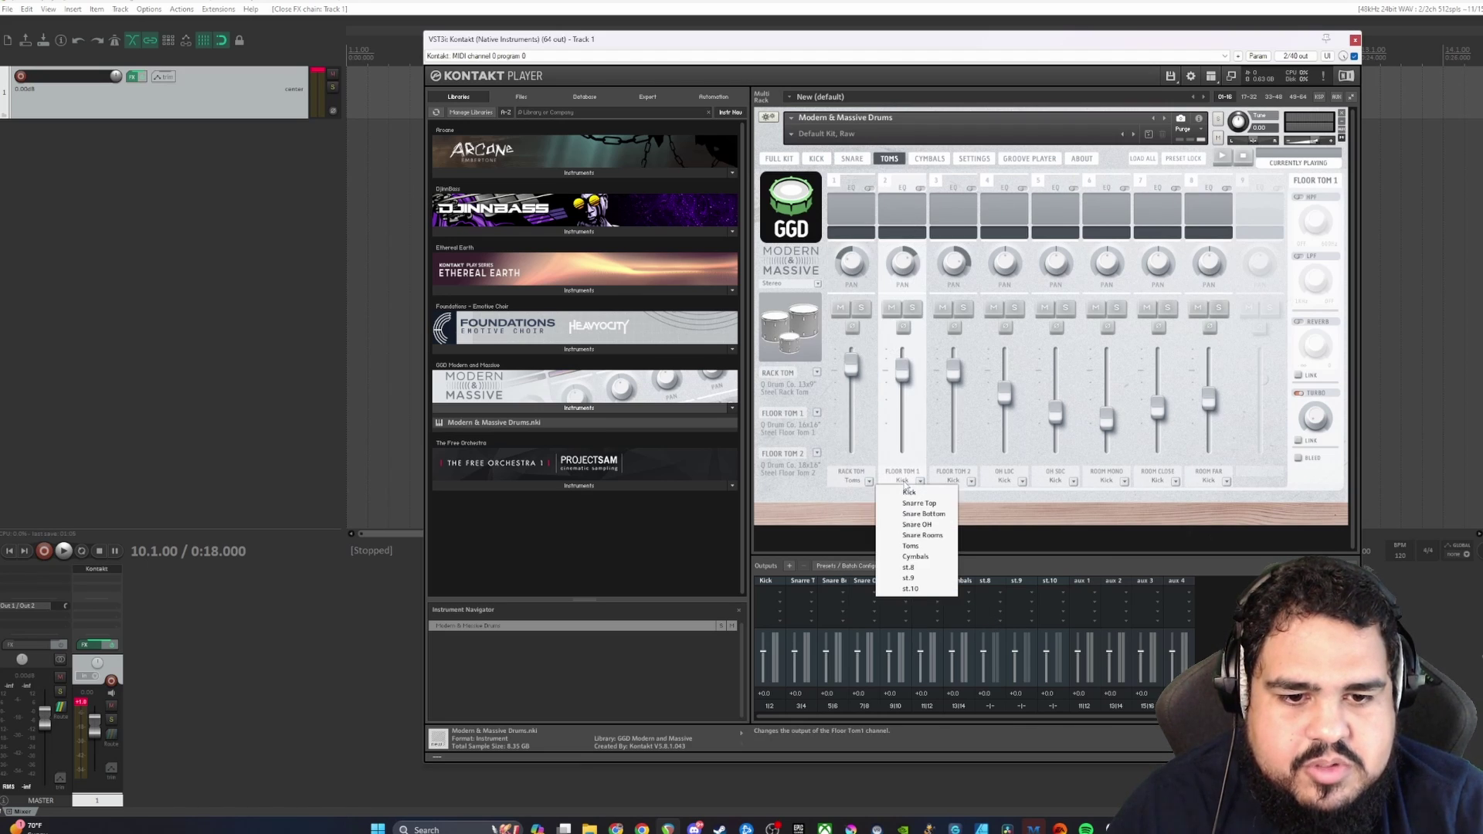
click(910, 545)
click(971, 482)
click(972, 547)
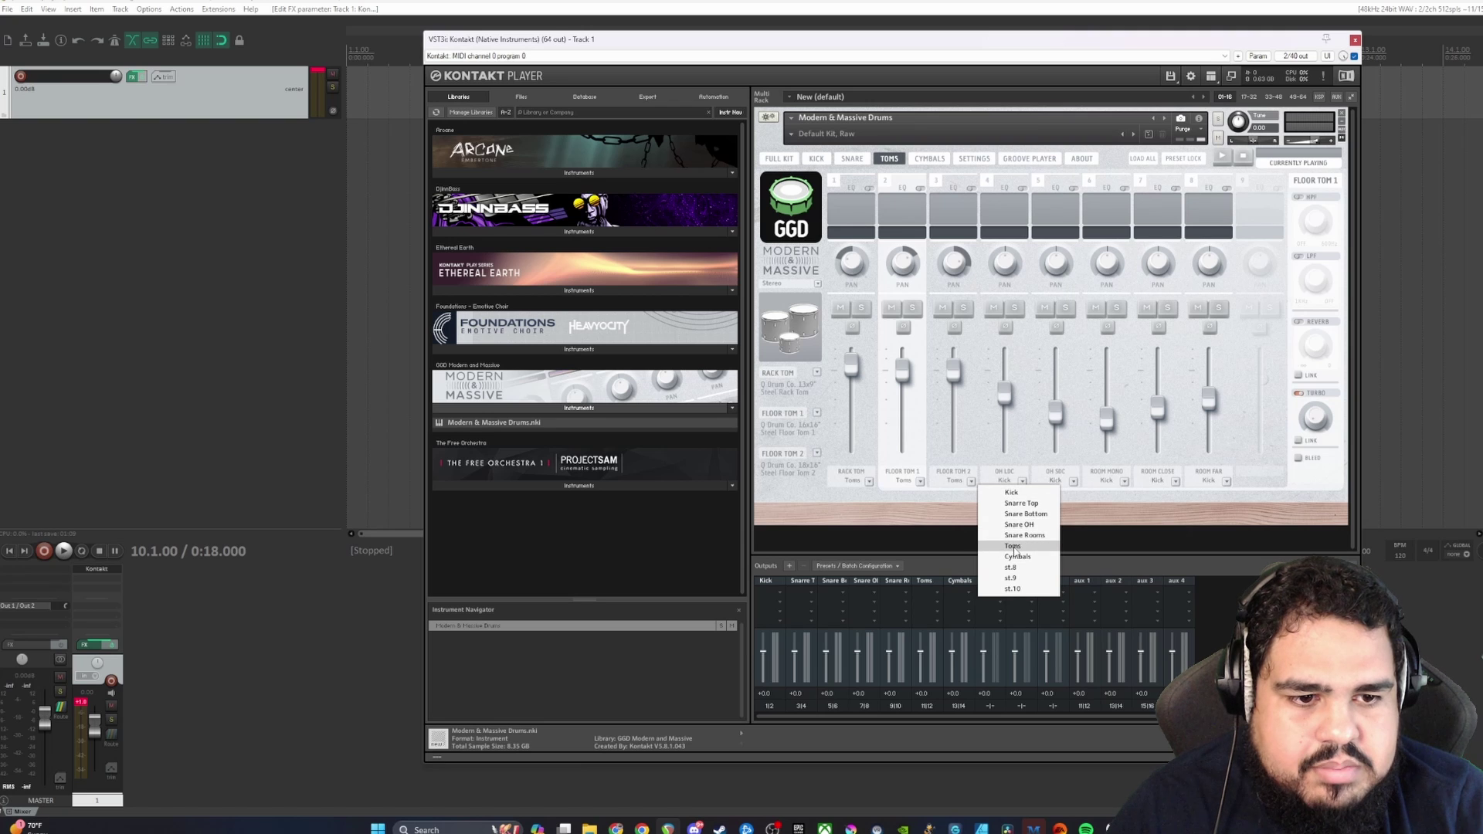
click(1020, 547)
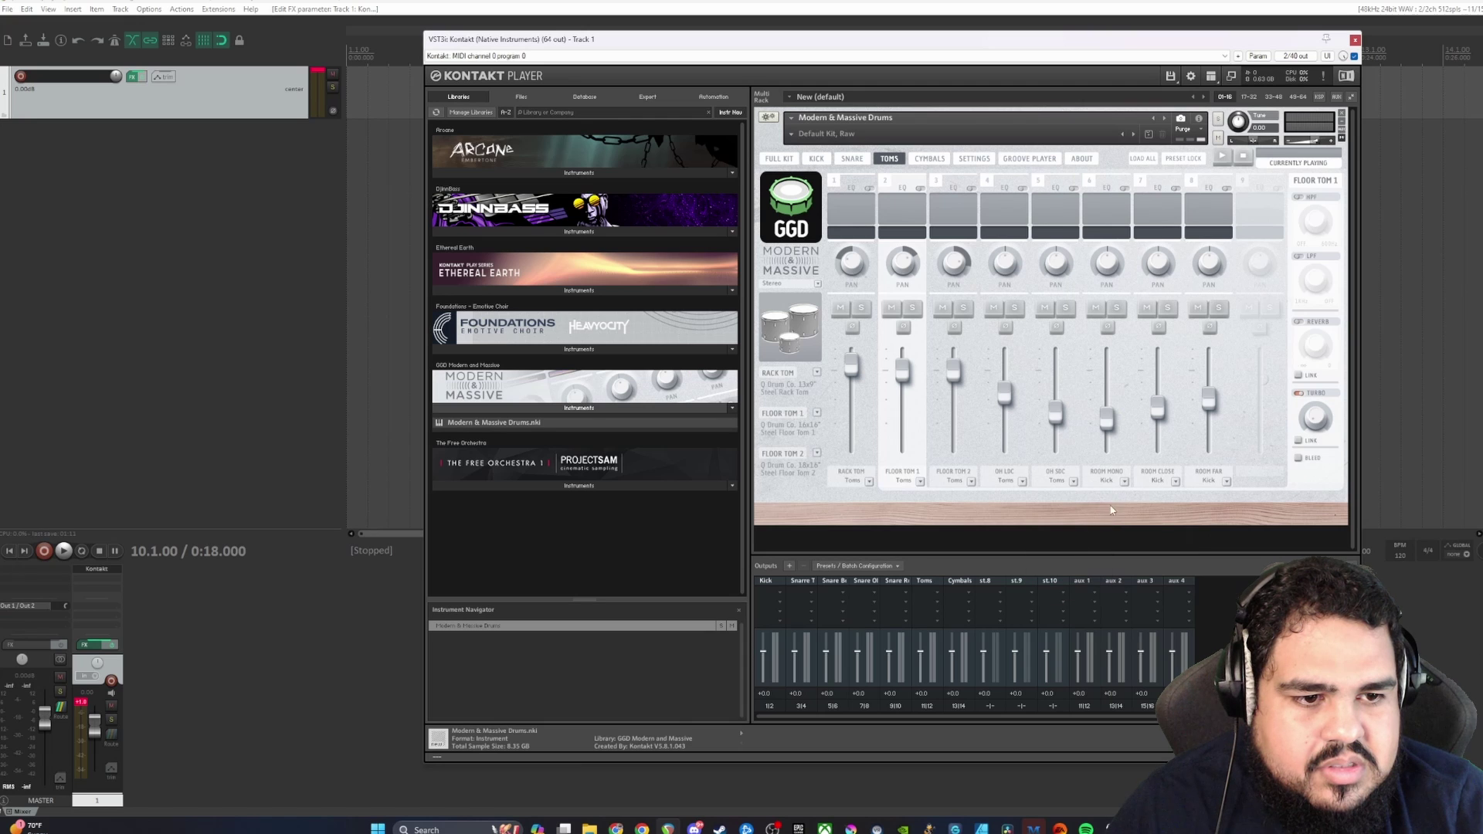
click(1125, 482)
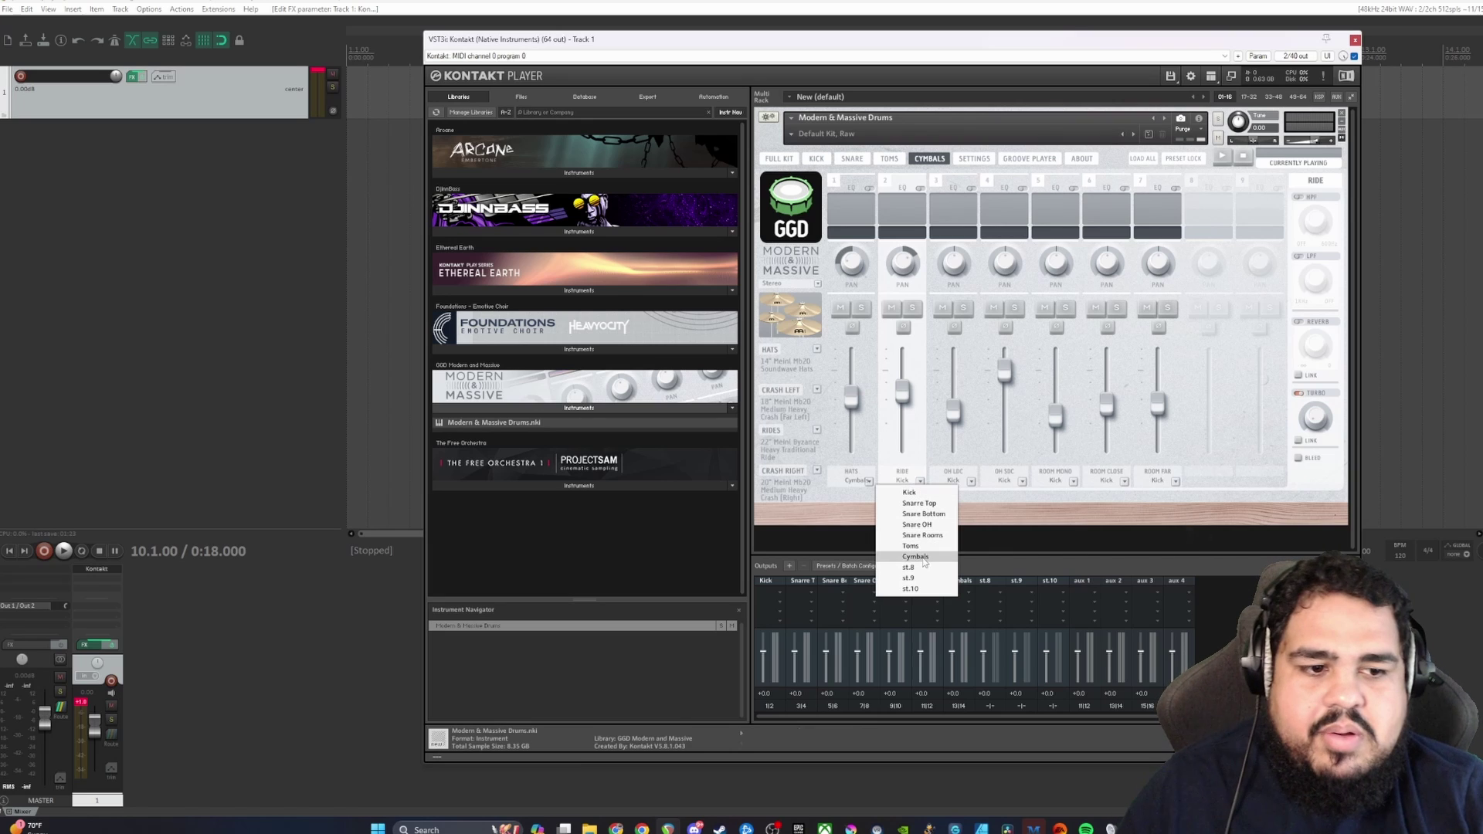
Step: Route the Ride, overhead and room channels of the cymbals mixer to the Cymbals output
click(920, 557)
click(971, 481)
click(966, 556)
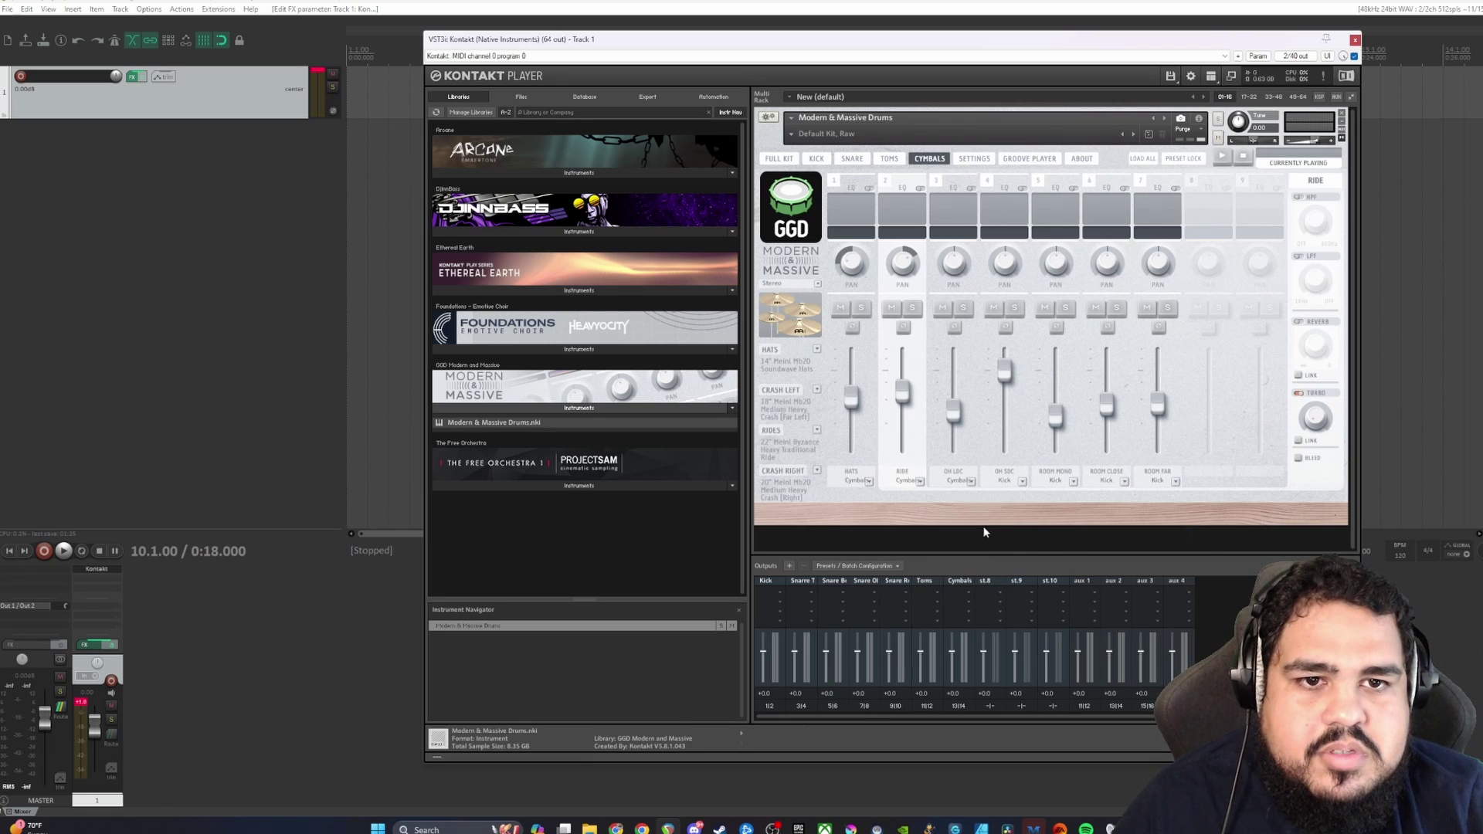
click(1022, 481)
click(1020, 557)
click(1074, 481)
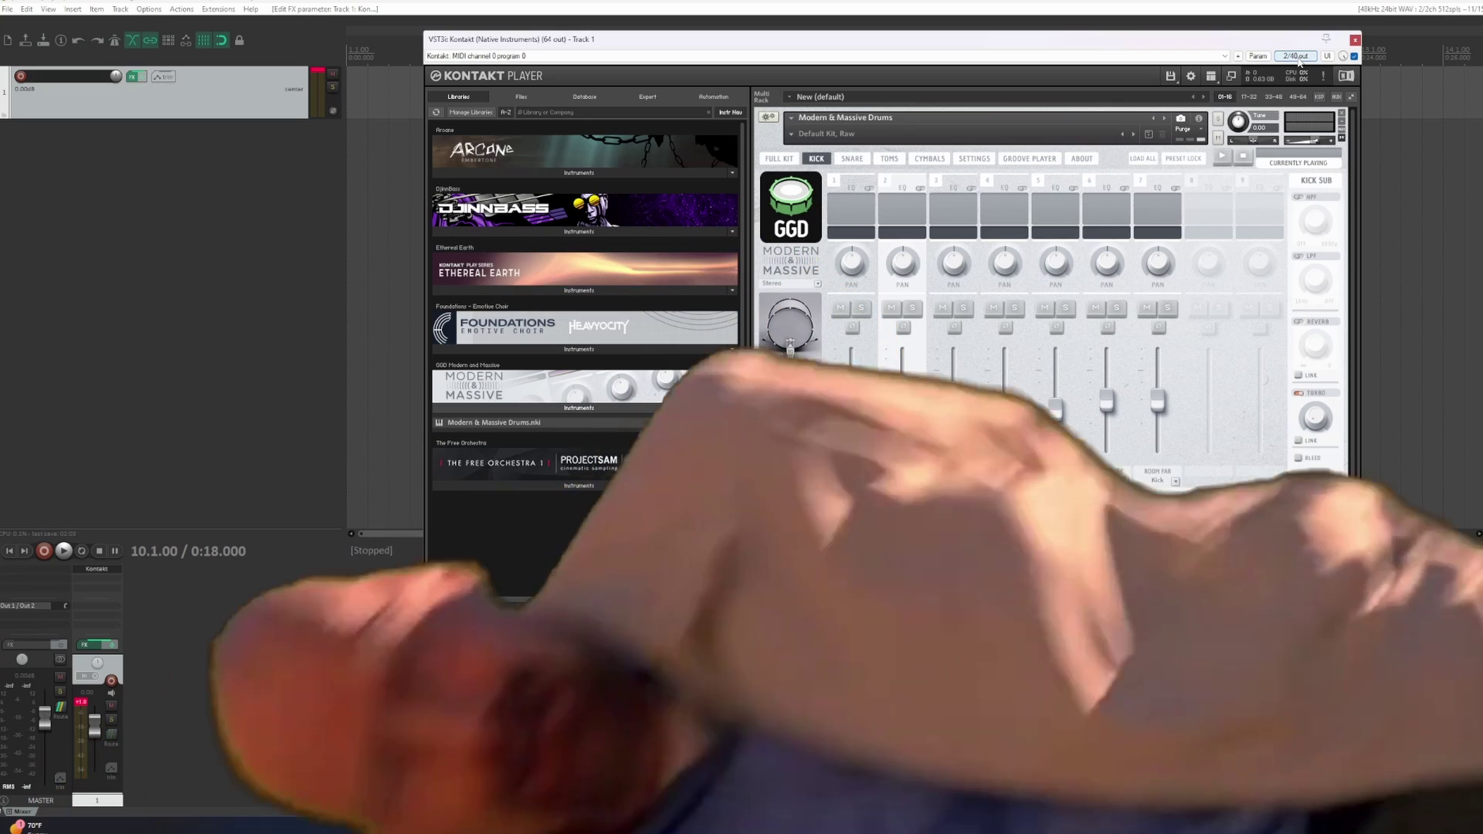
click(1297, 58)
drag(1171, 49, 1164, 49)
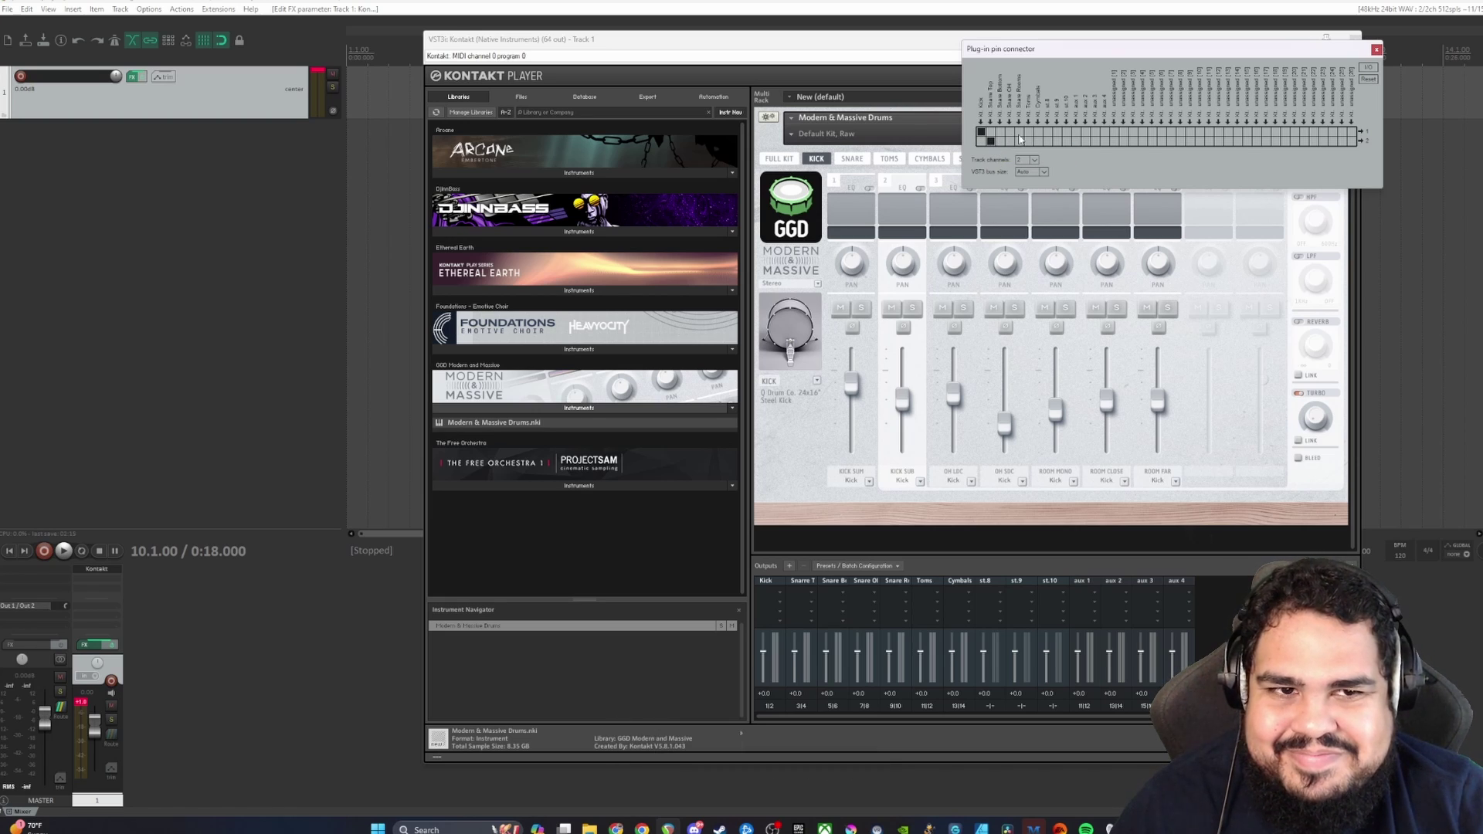
drag(1107, 50, 944, 88)
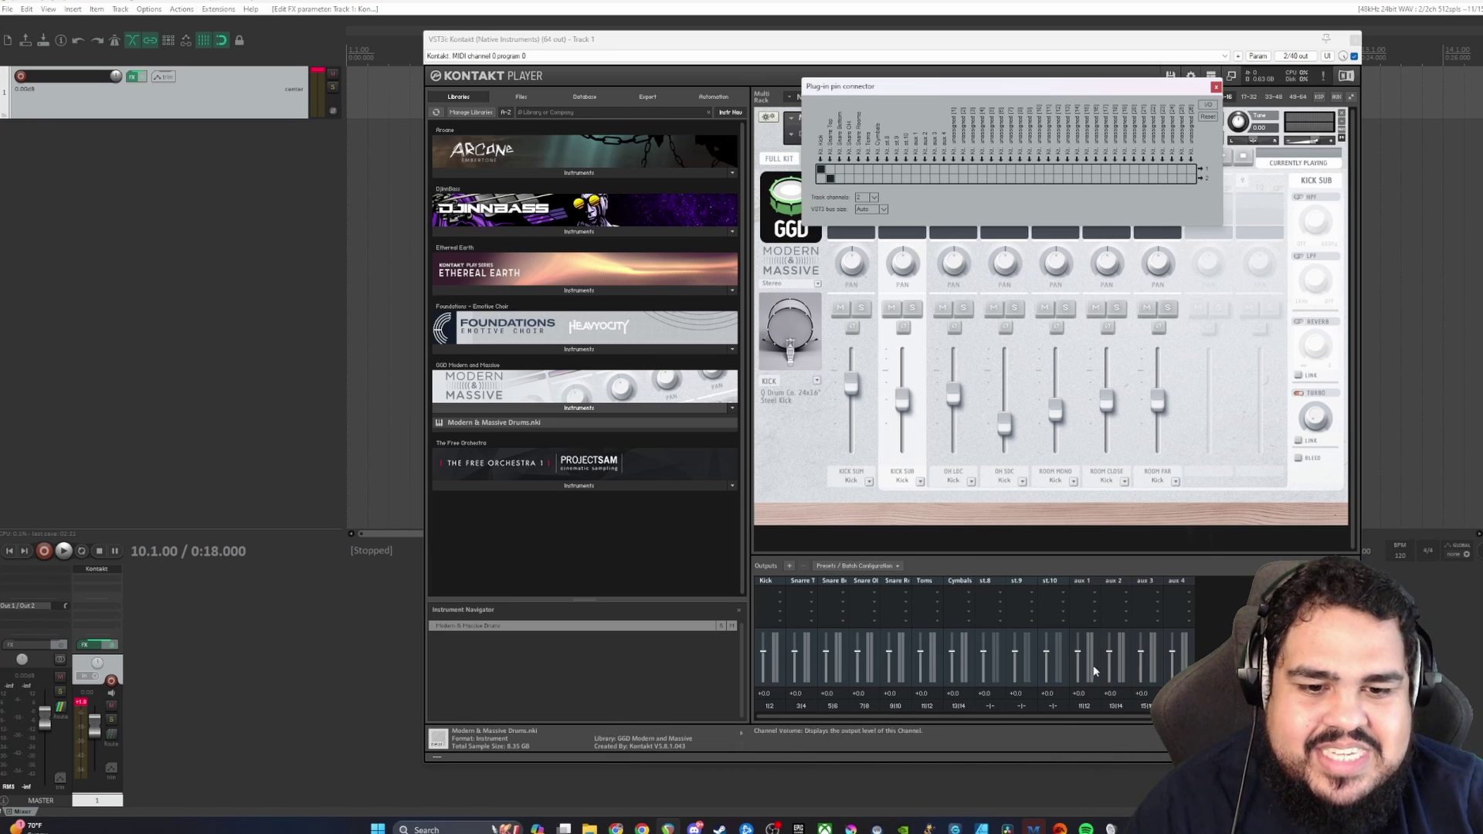
click(1216, 87)
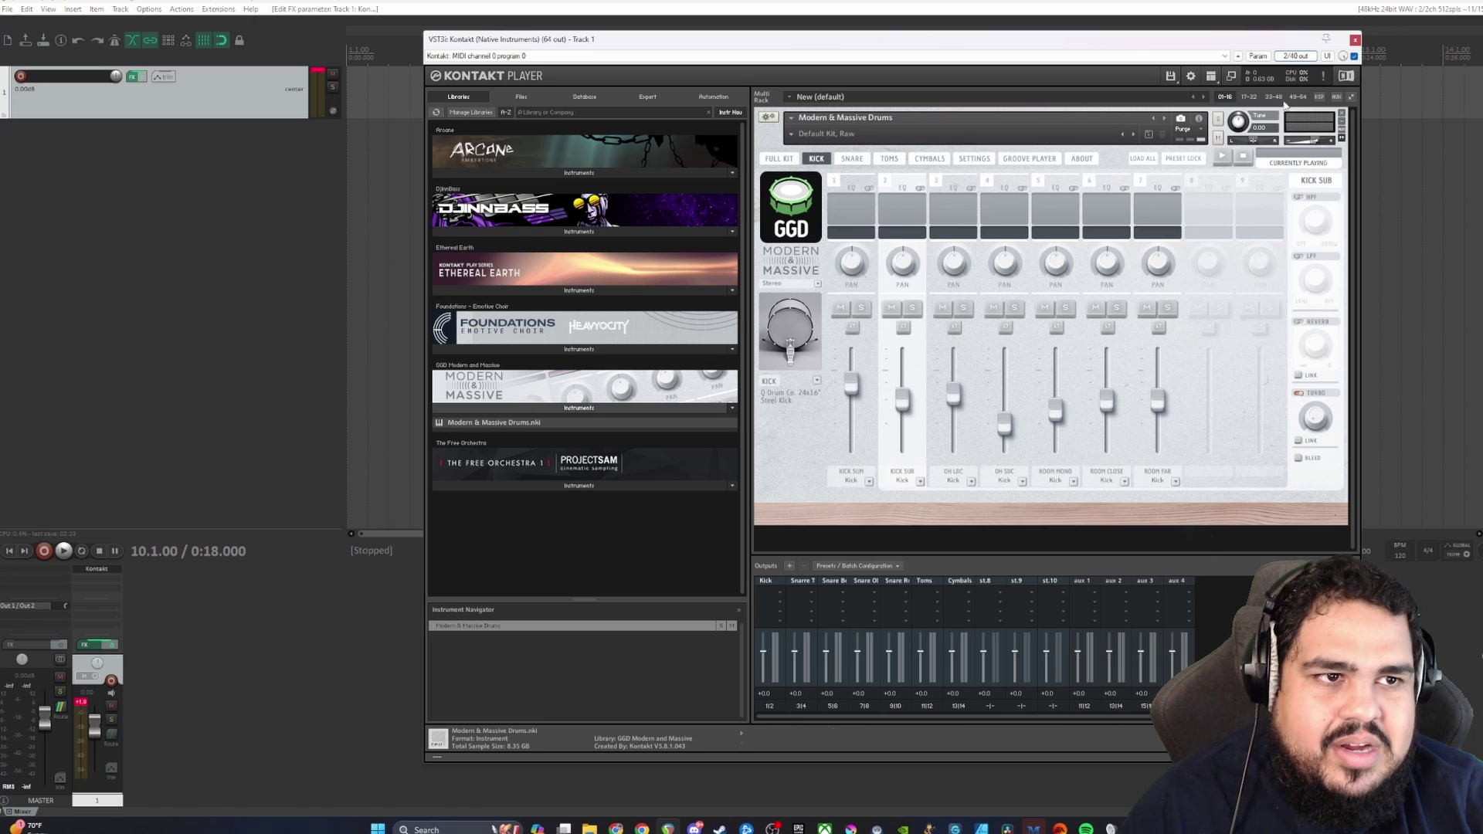
Step: Set the track channels to 24 in Kontakt's plug-in pin connector, and close the connector and plug-in windows
click(1297, 58)
drag(1256, 74, 981, 60)
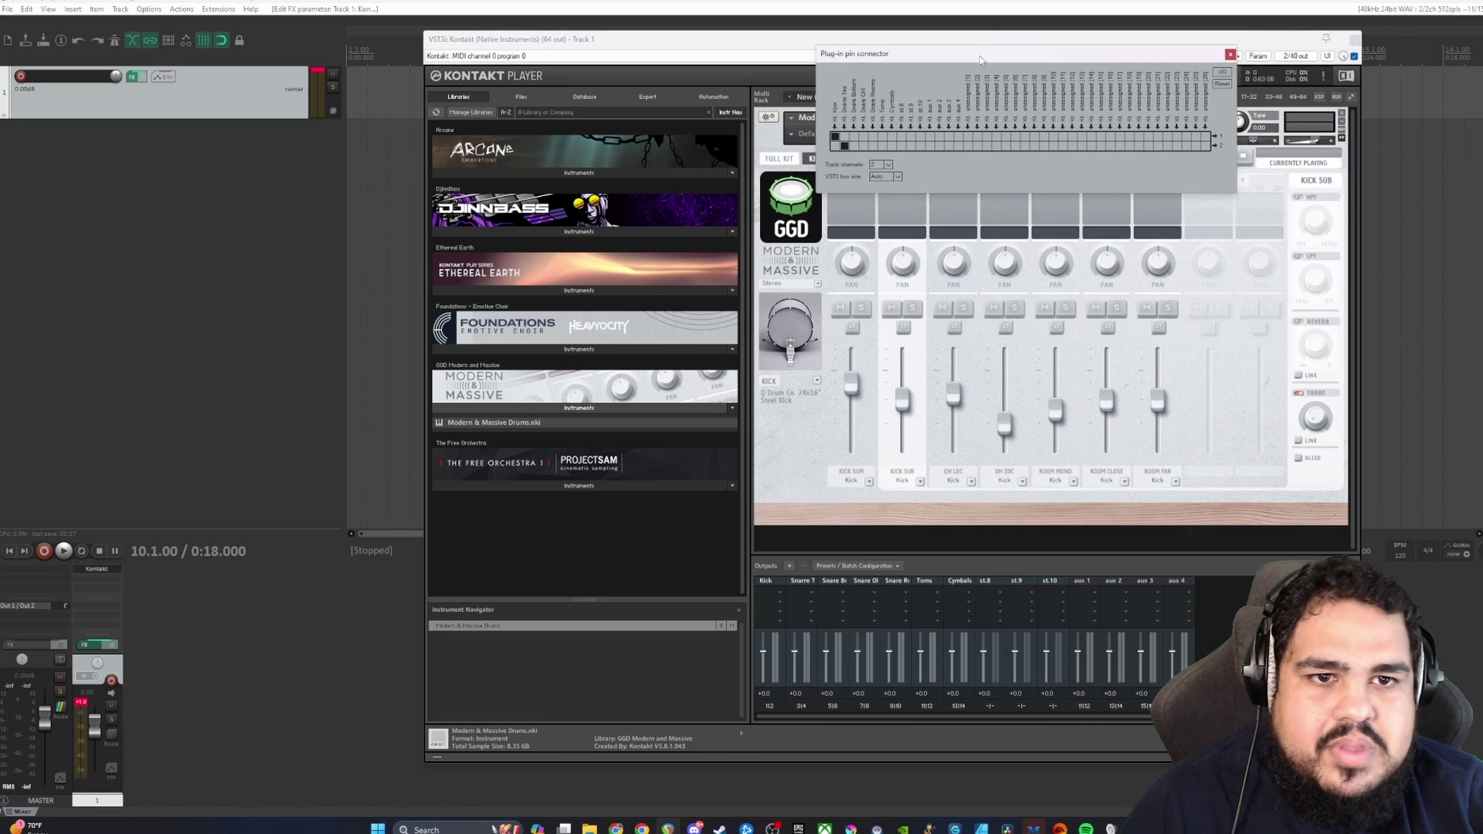
click(888, 166)
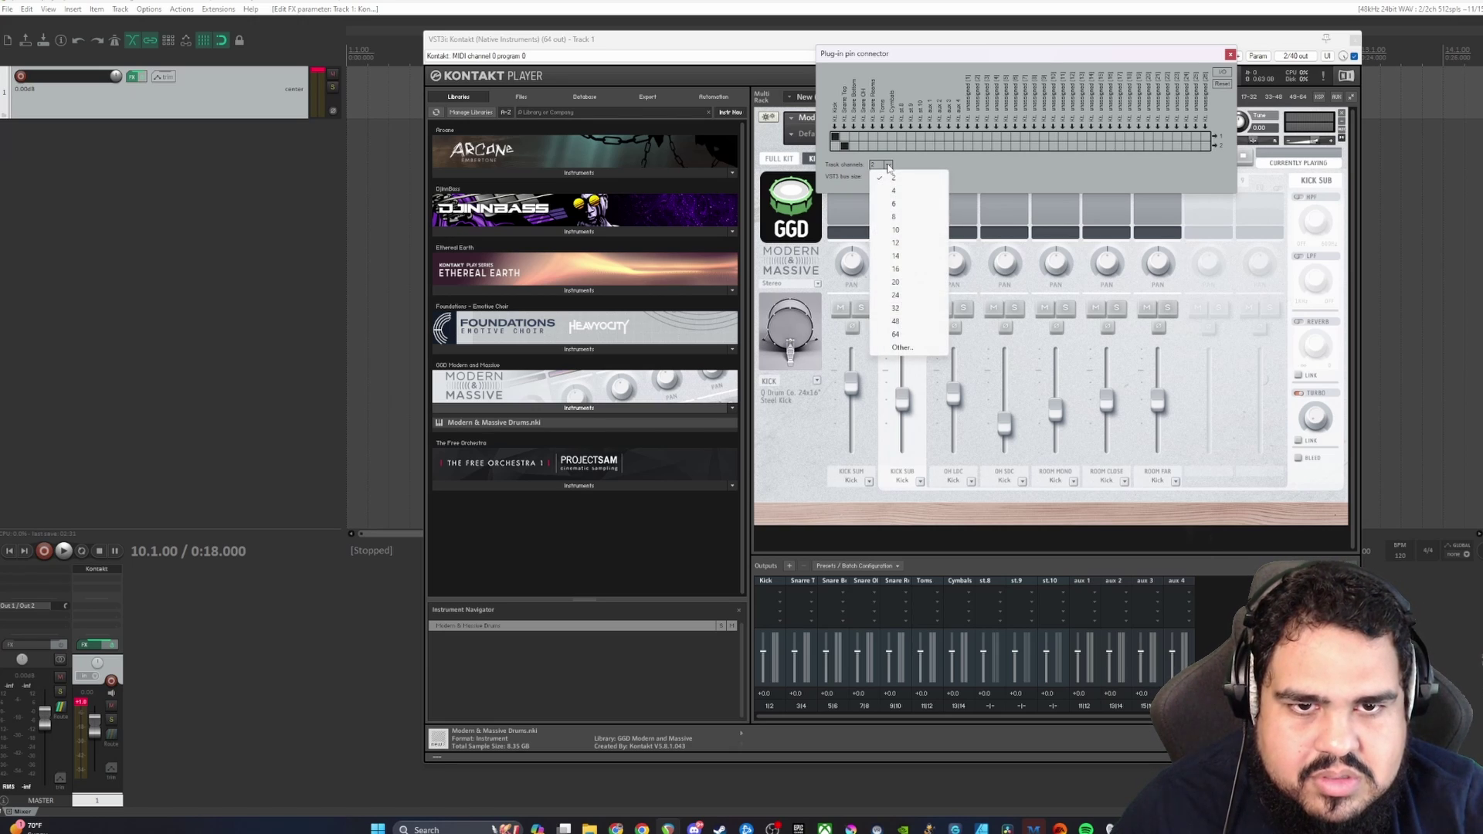
click(900, 296)
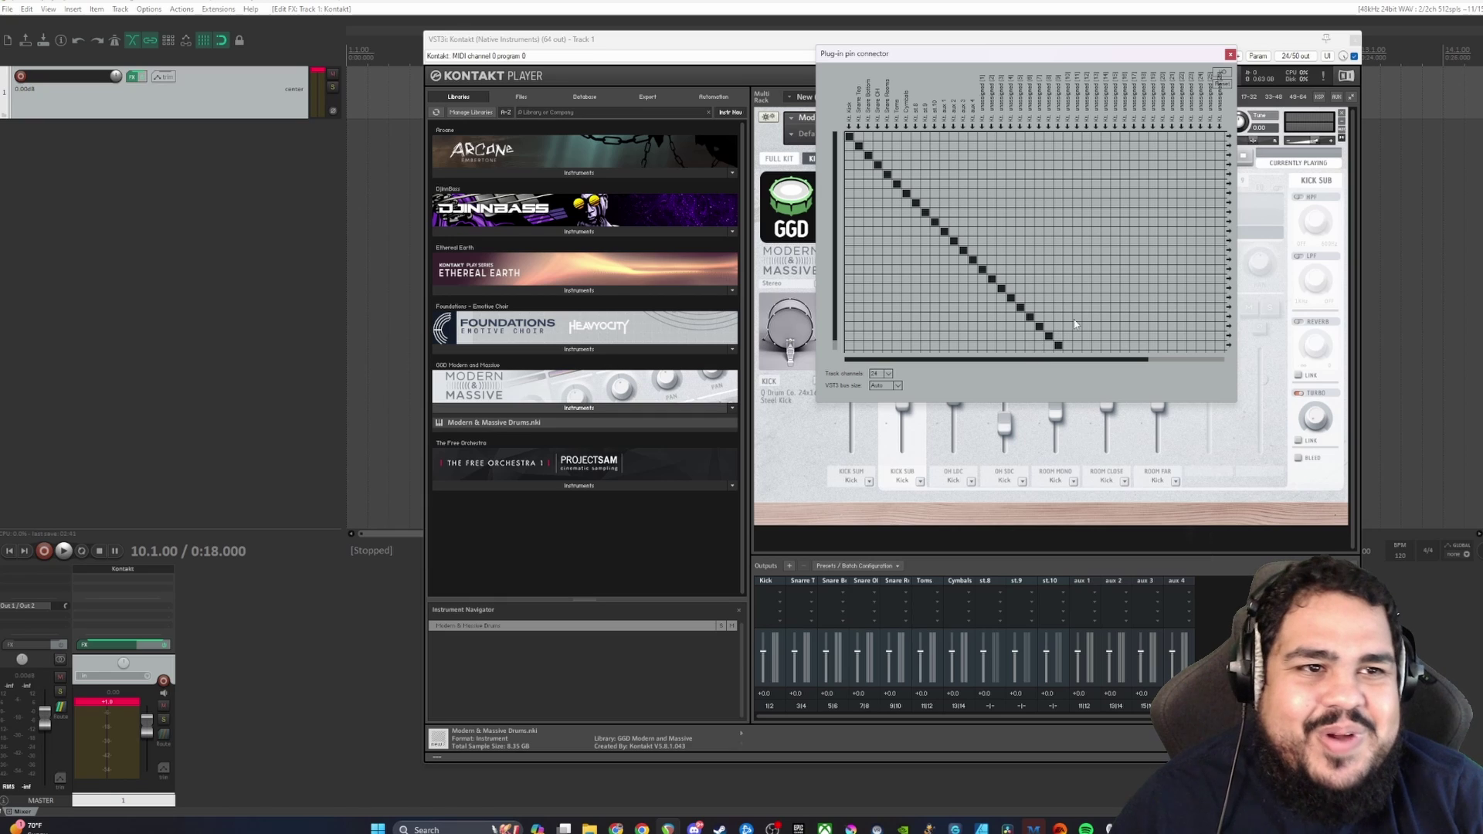
click(1229, 54)
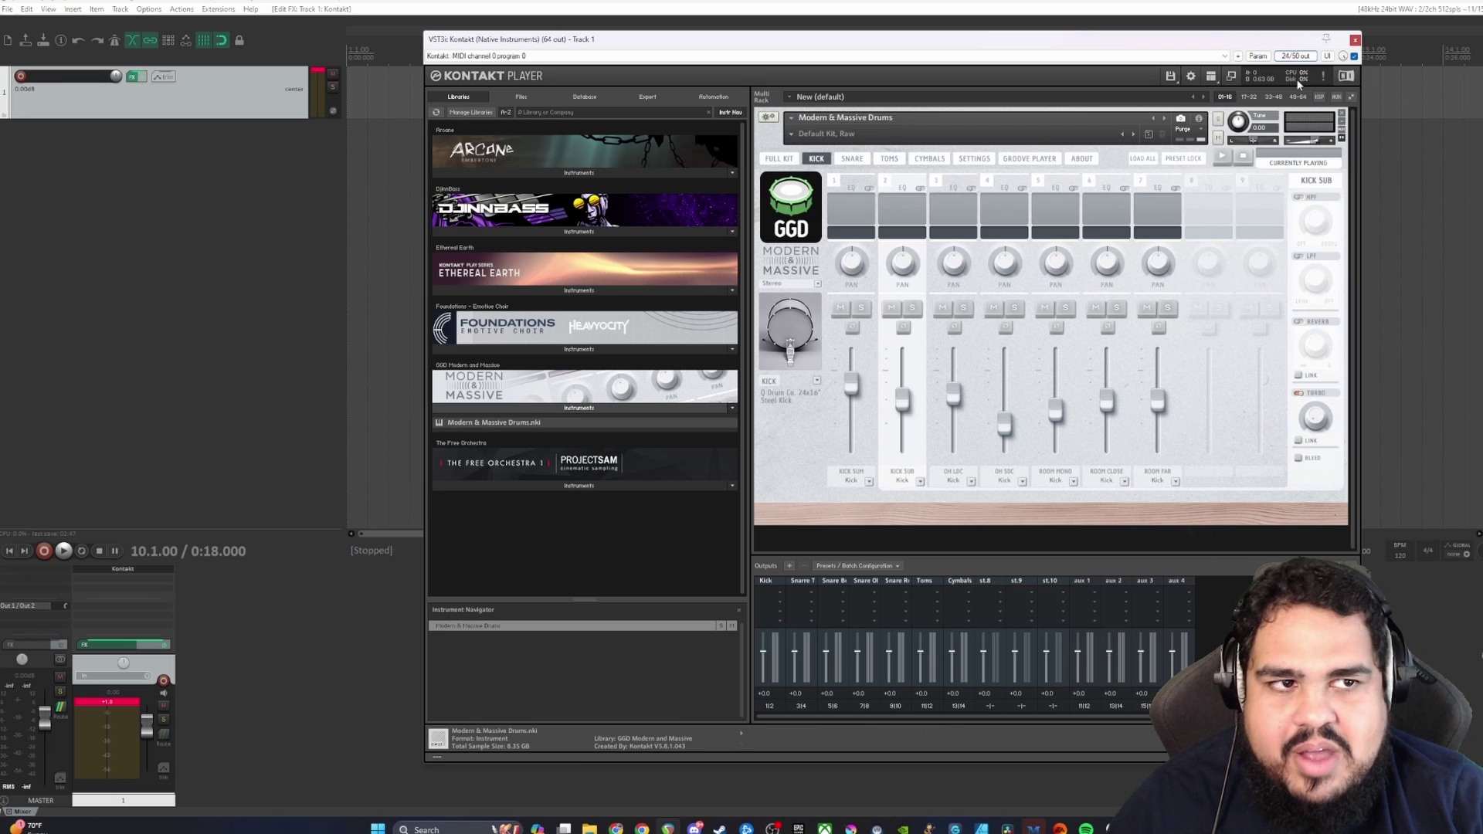
drag(1247, 43, 1305, 64)
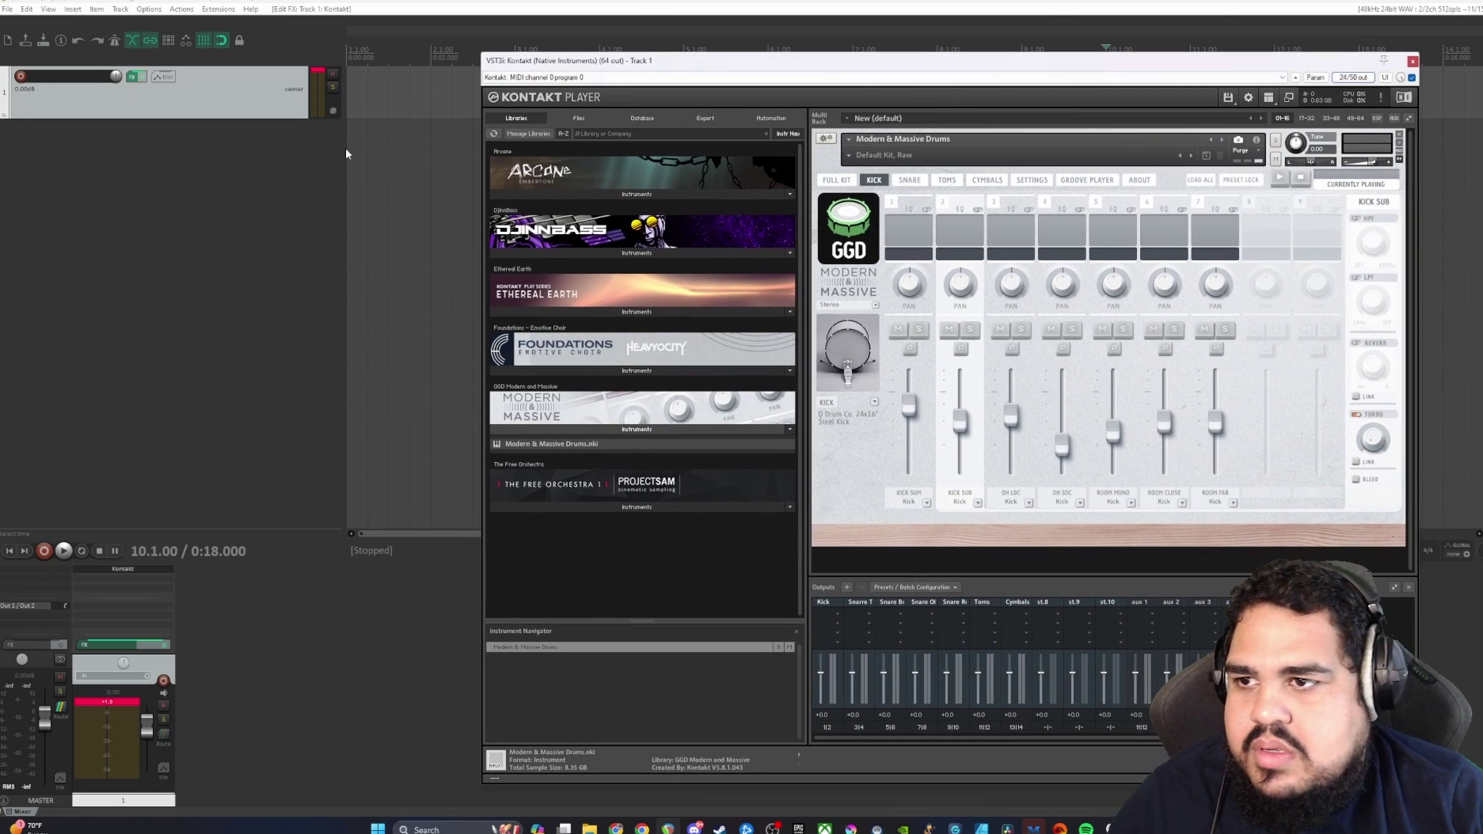
click(1412, 61)
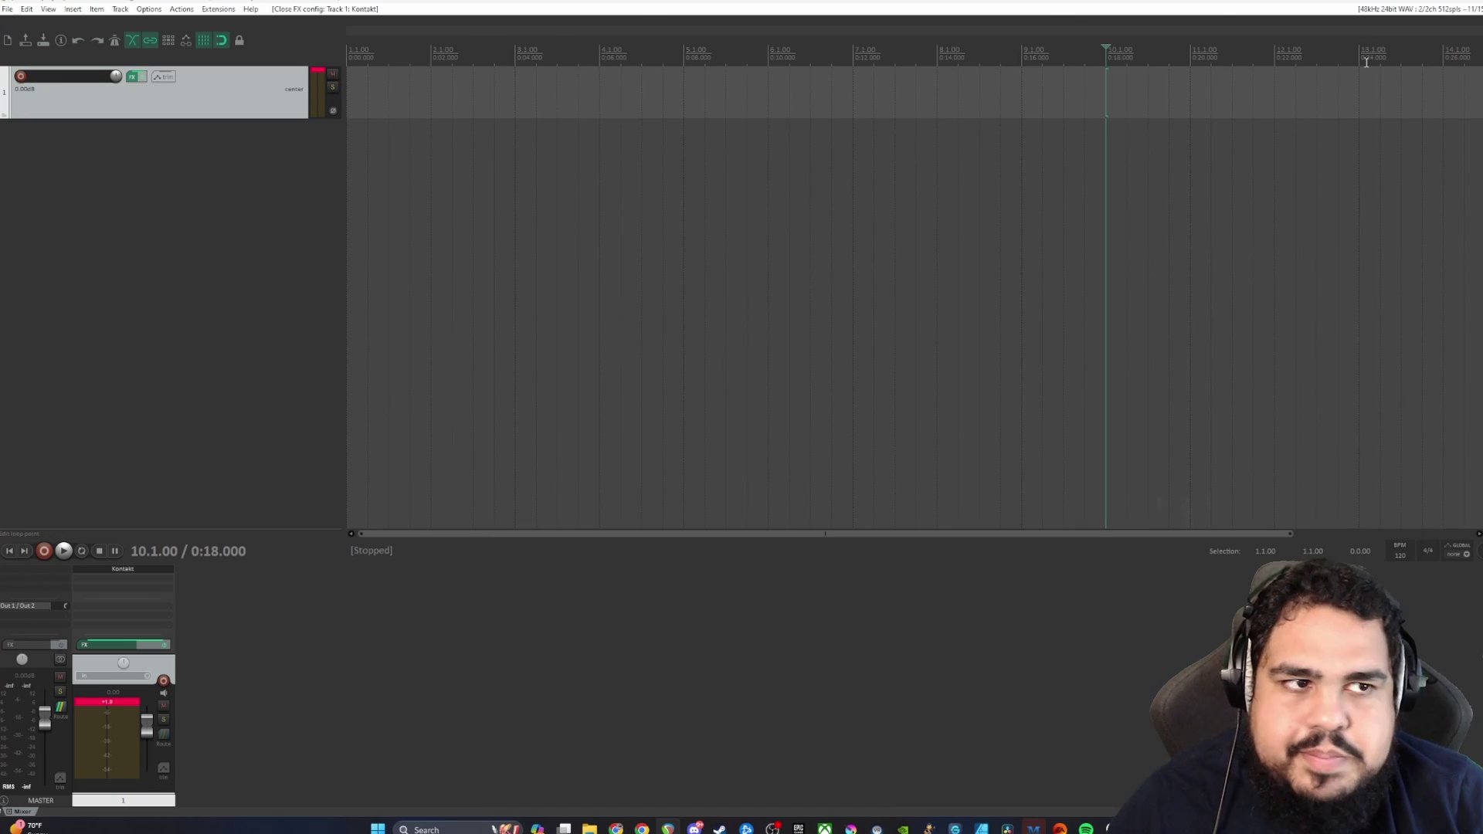
Step: Add eight new empty tracks below the Kontakt track
double_click(158, 147)
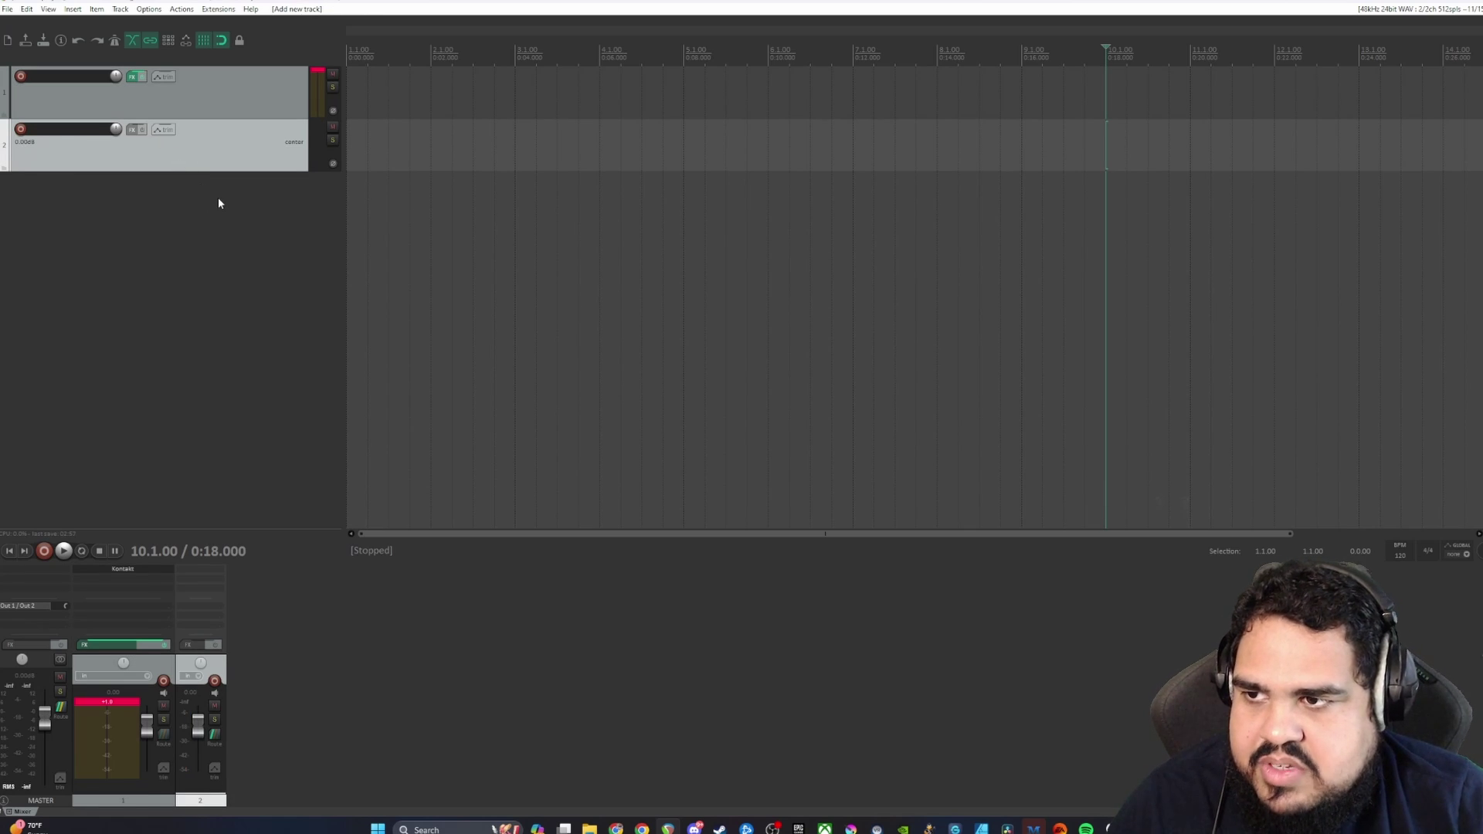
key(ctrl+t)
key(ctrl+t)
key(ctrl+t)
key(ctrl+t)
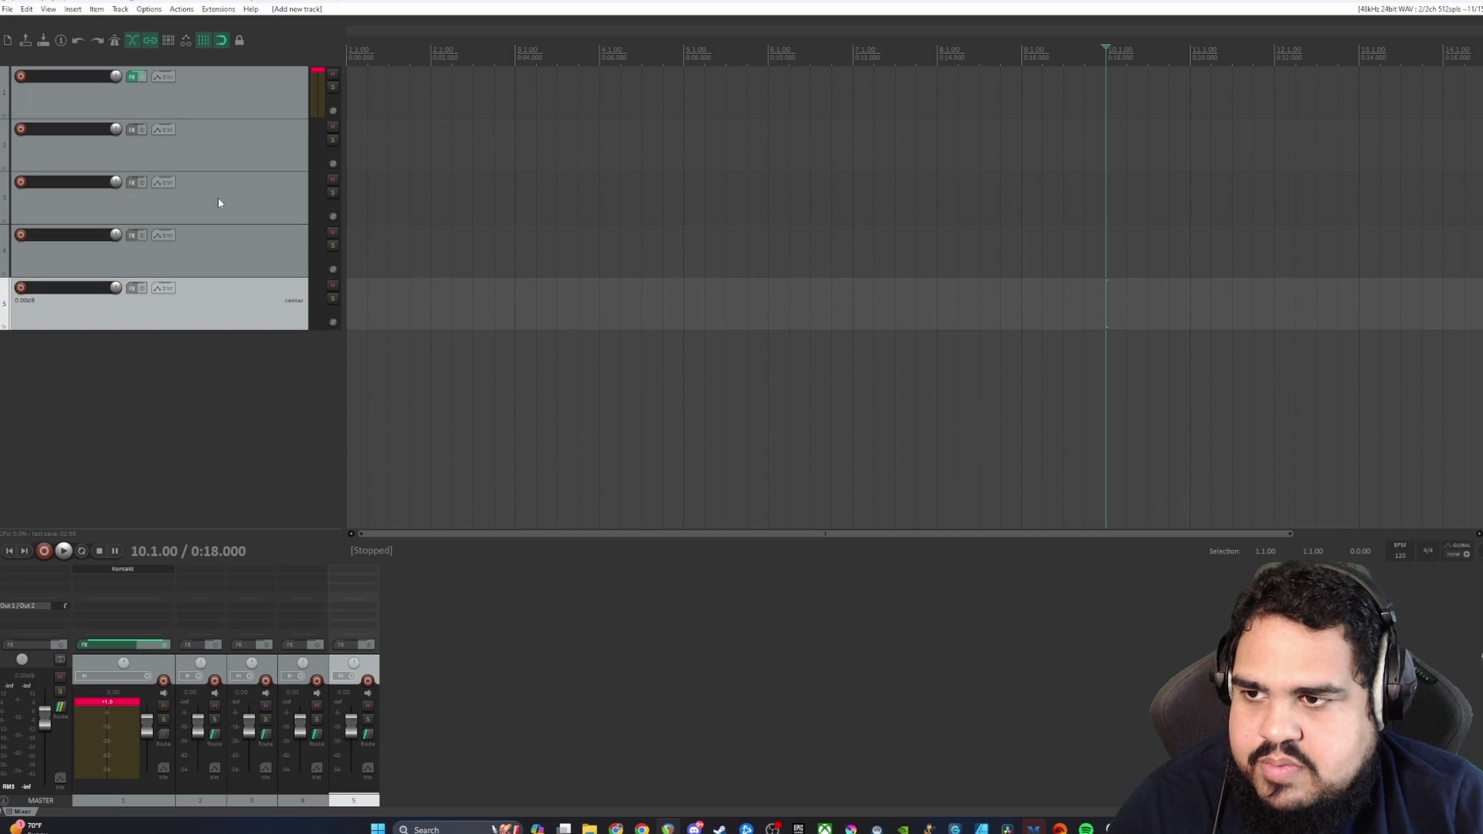
key(ctrl+t)
key(ctrl+t)
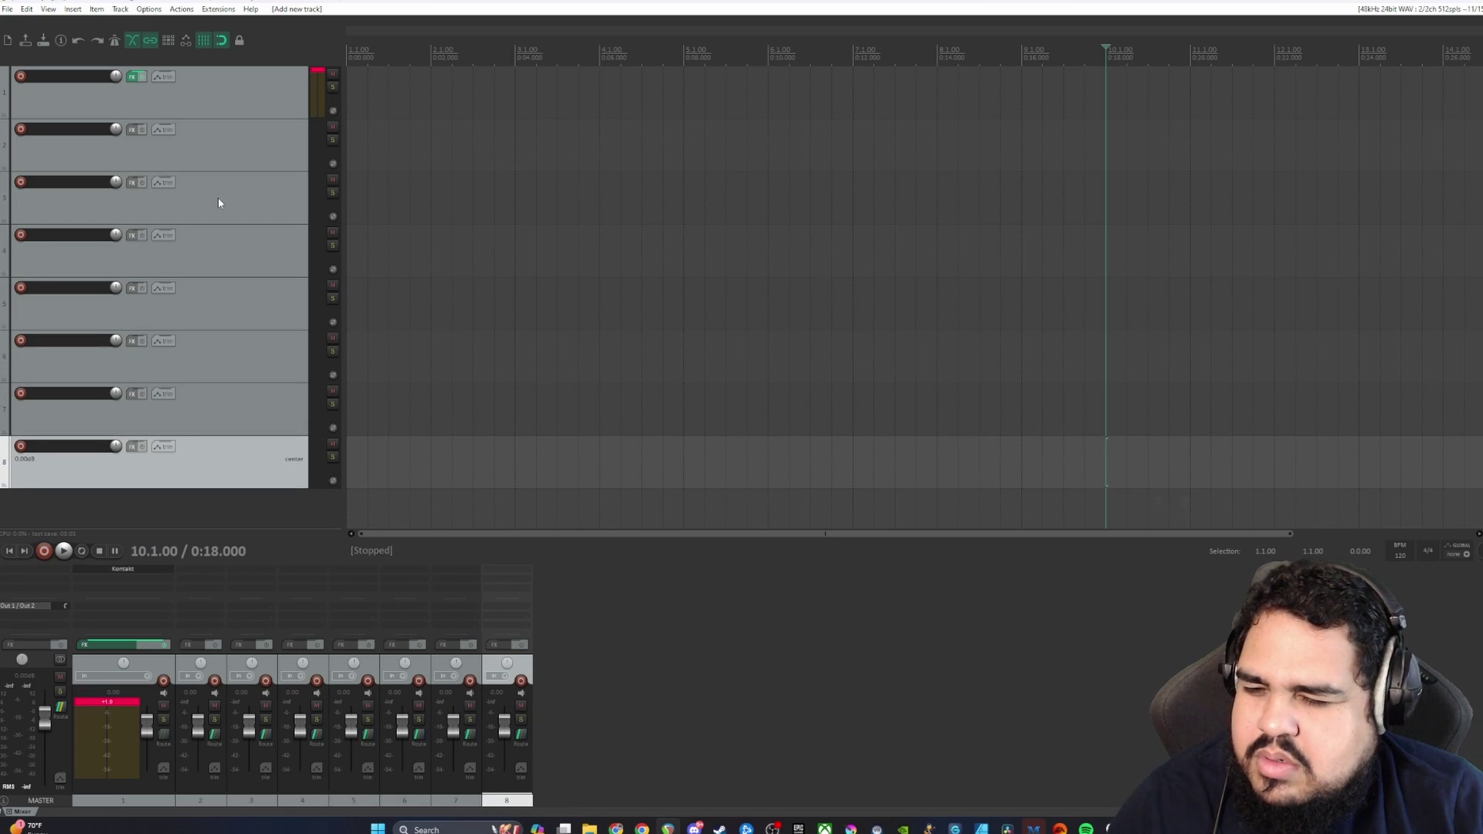
key(ctrl+t)
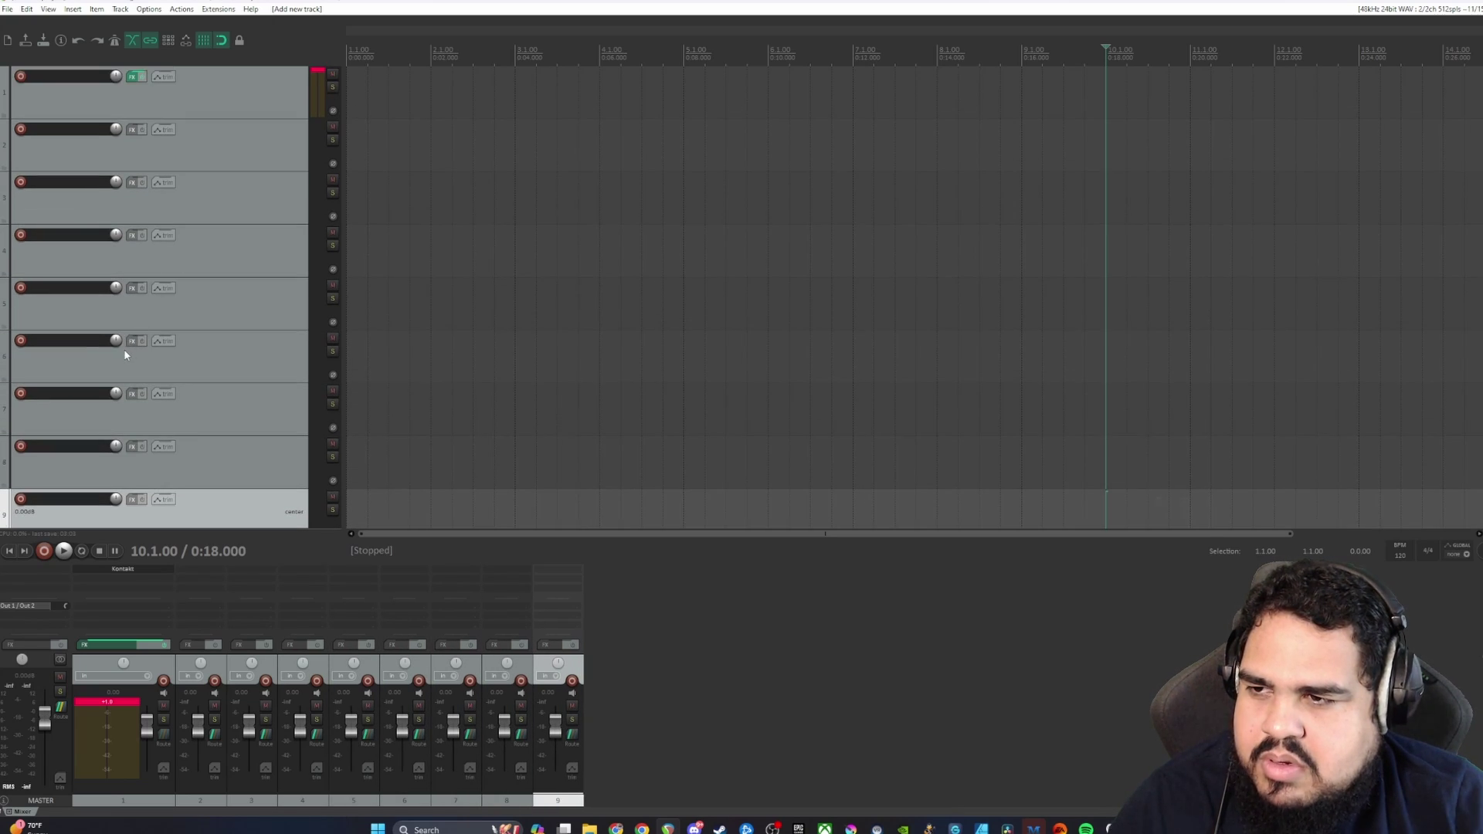
Step: Name the first track, which holds Kontakt, "Drum Midi"
click(185, 106)
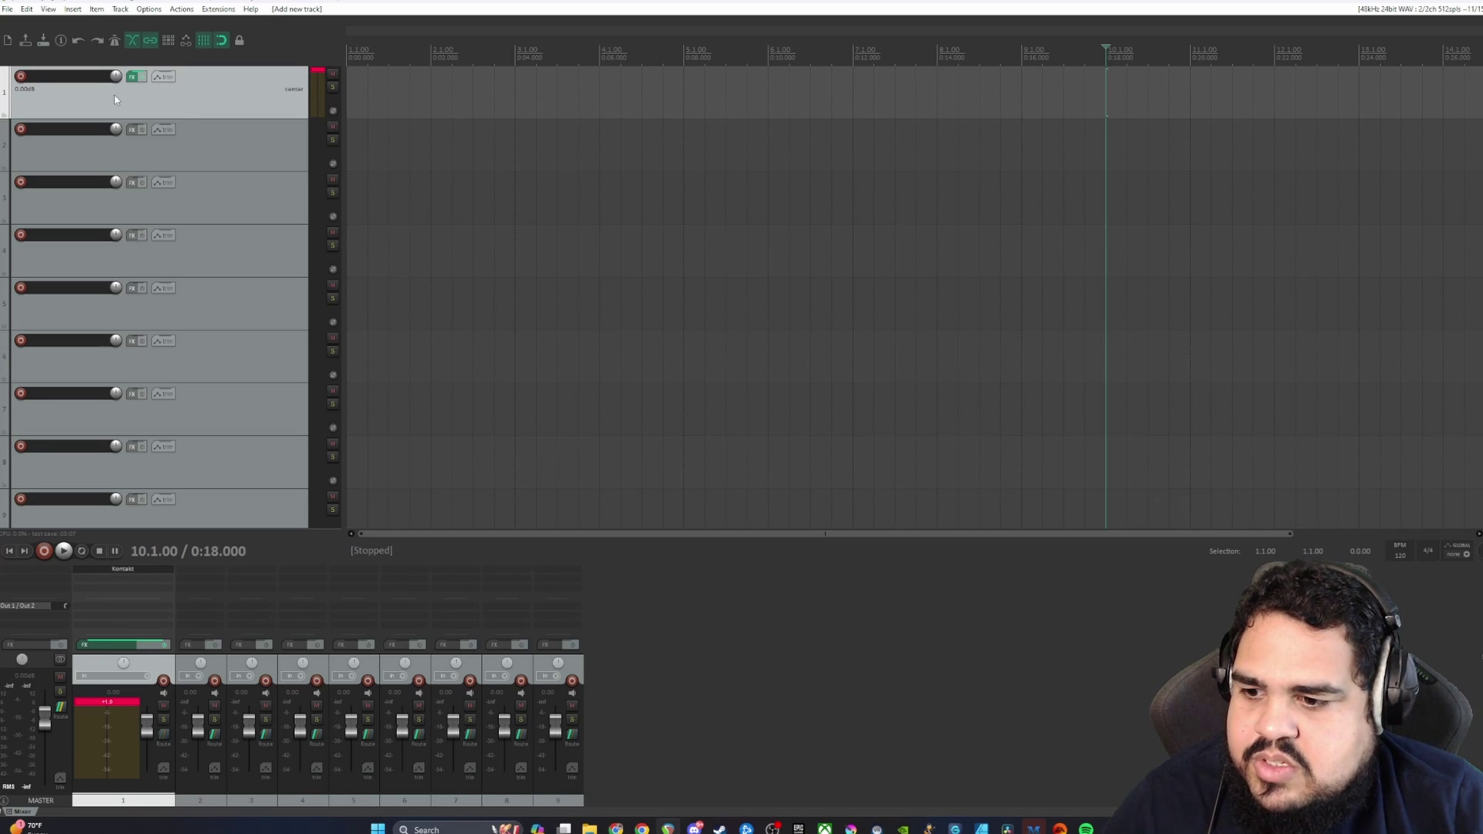
double_click(78, 76)
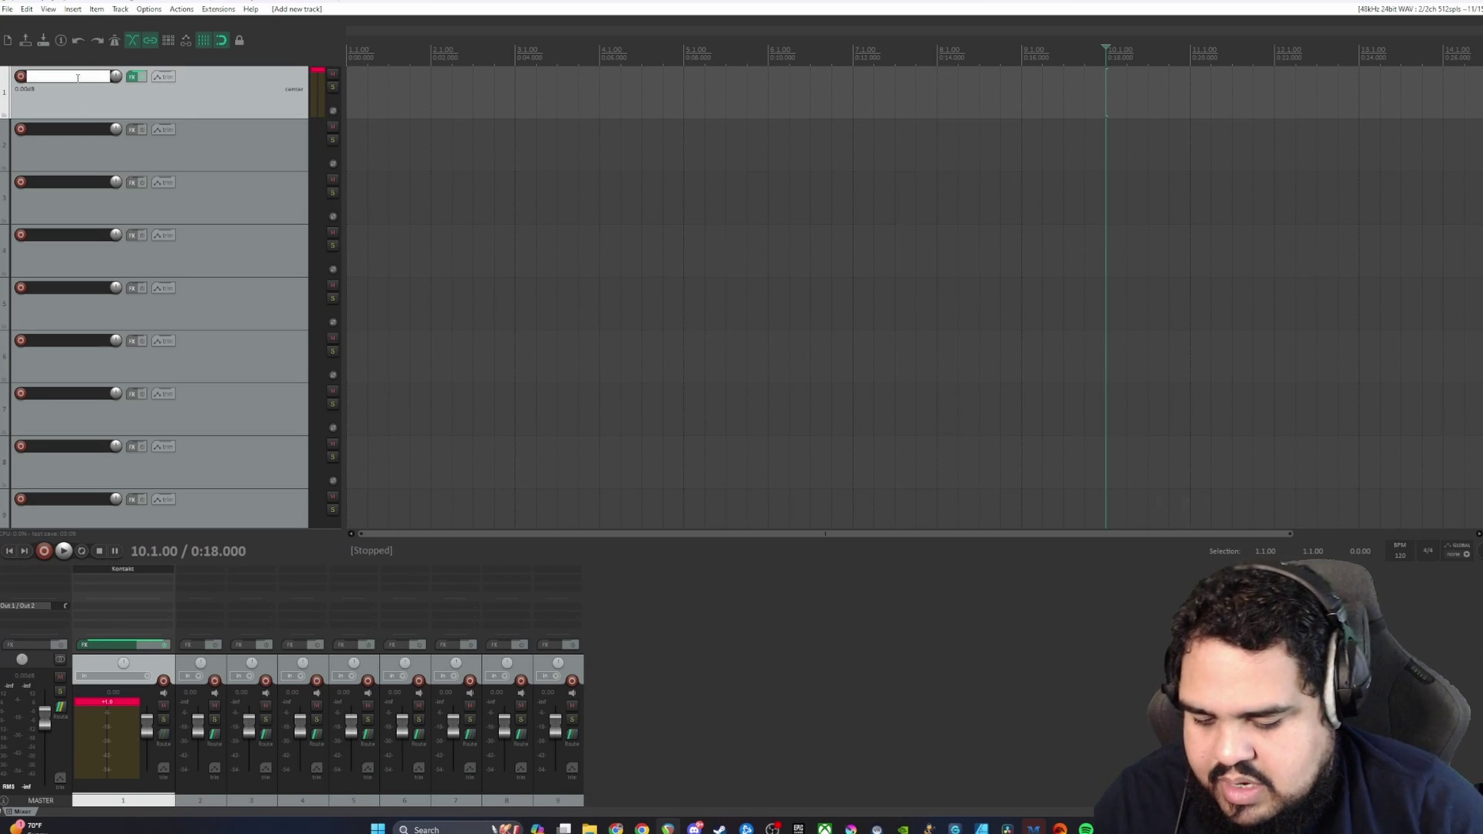
text(Drum)
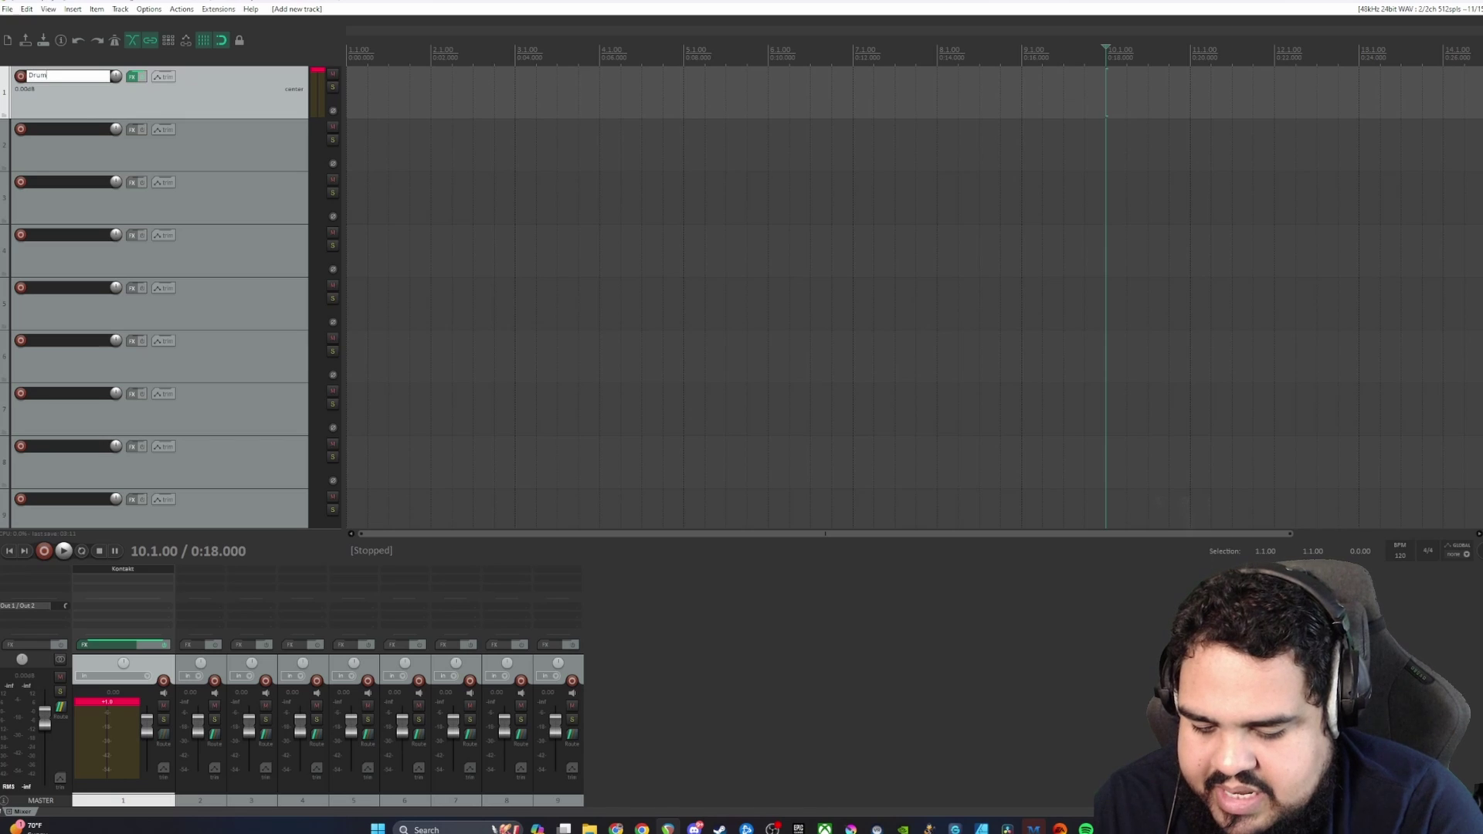
text( Midi)
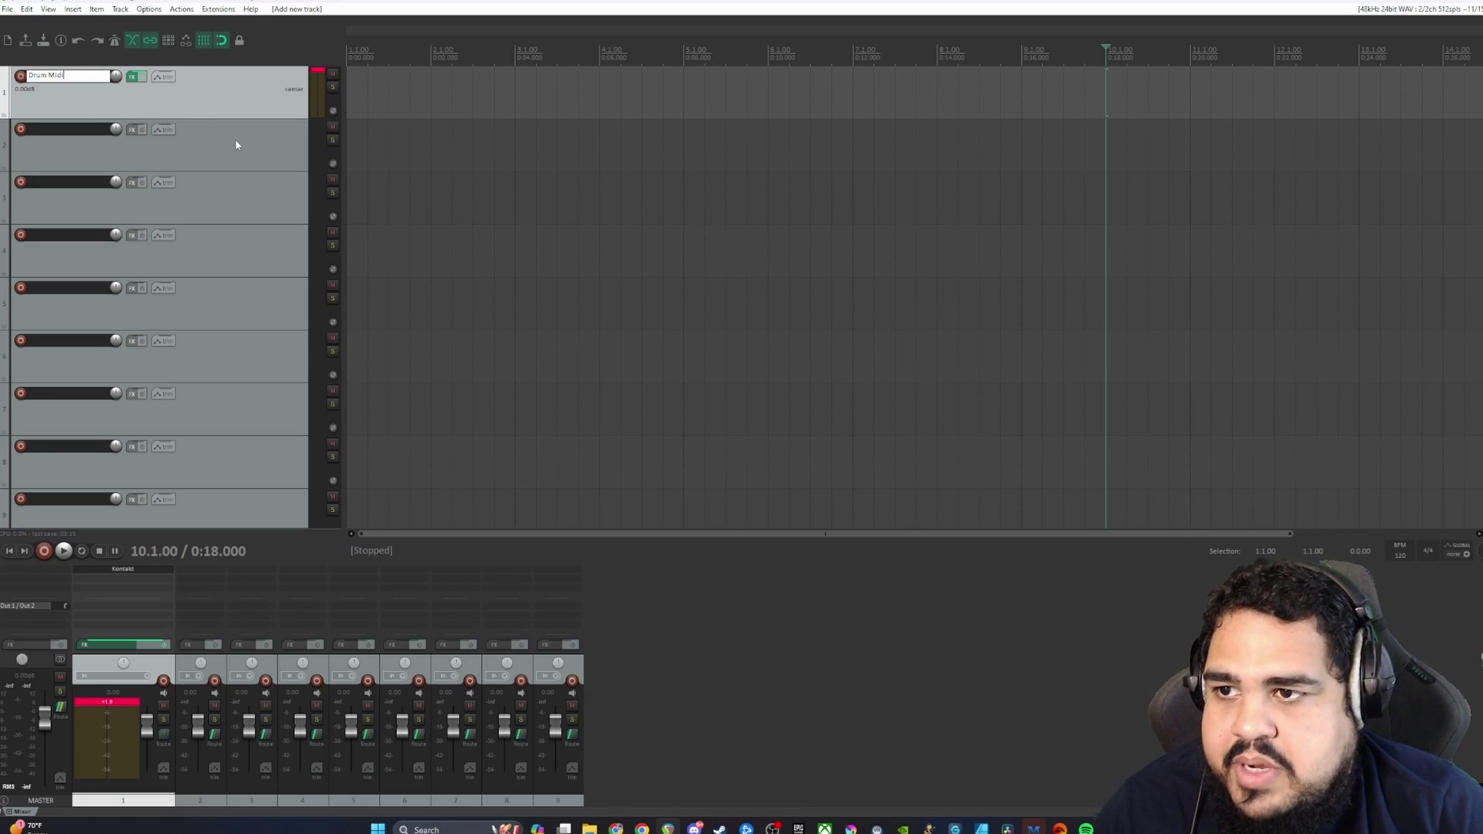
click(227, 158)
click(244, 110)
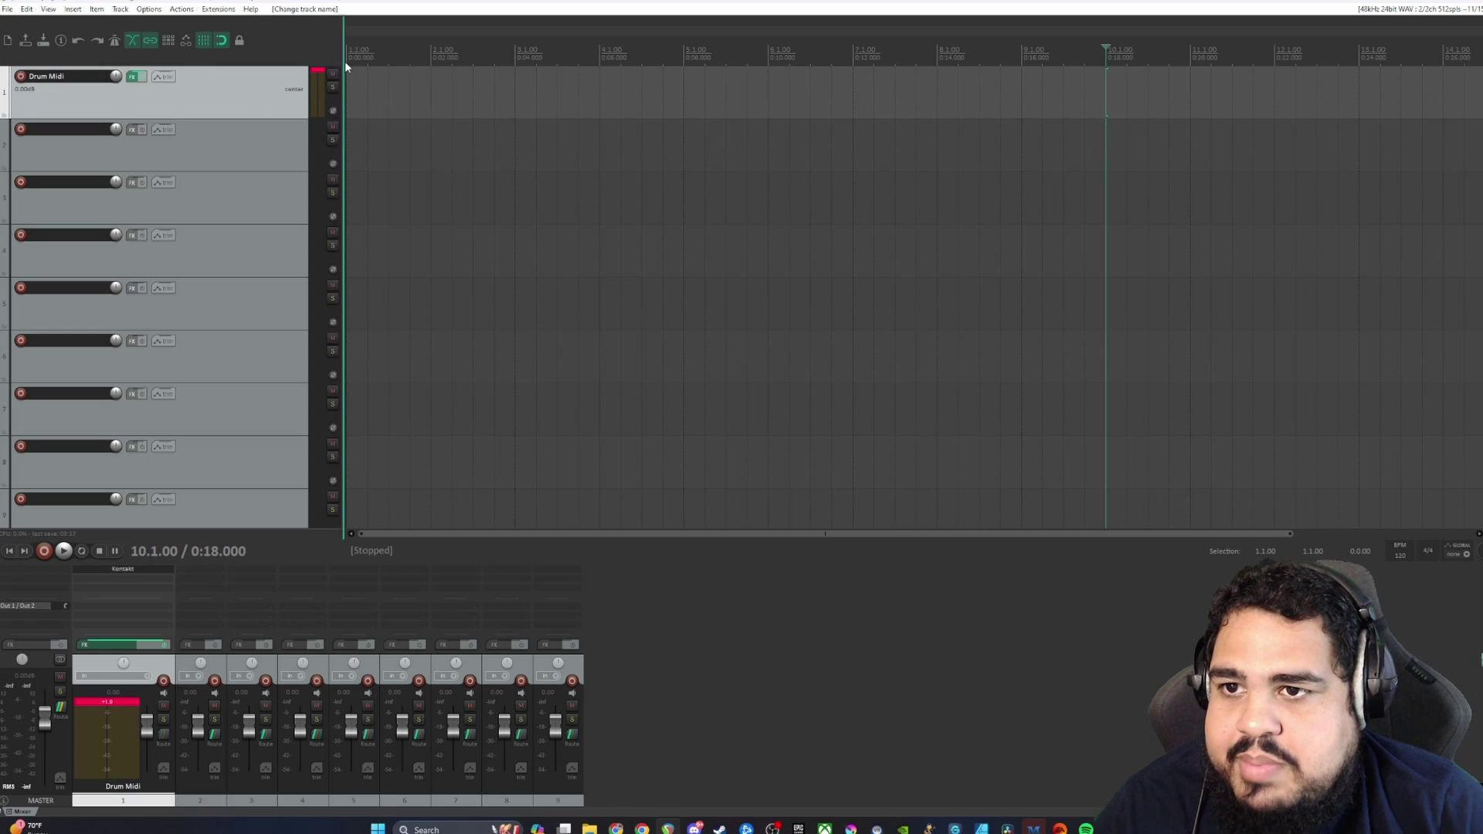
Step: Paste the copied drum MIDI items onto the Drum Midi track at the project start
click(348, 53)
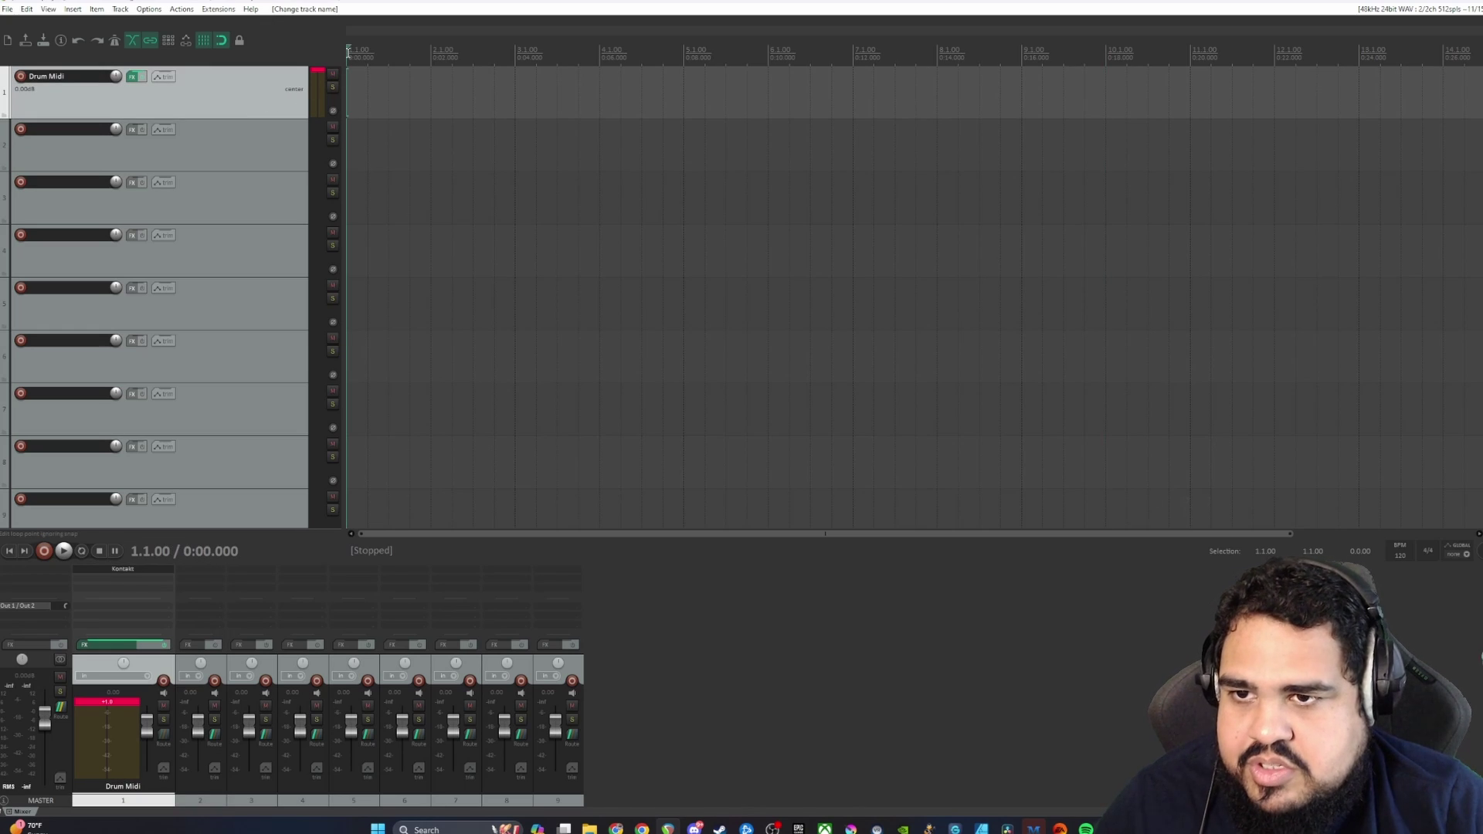
key(ctrl+v)
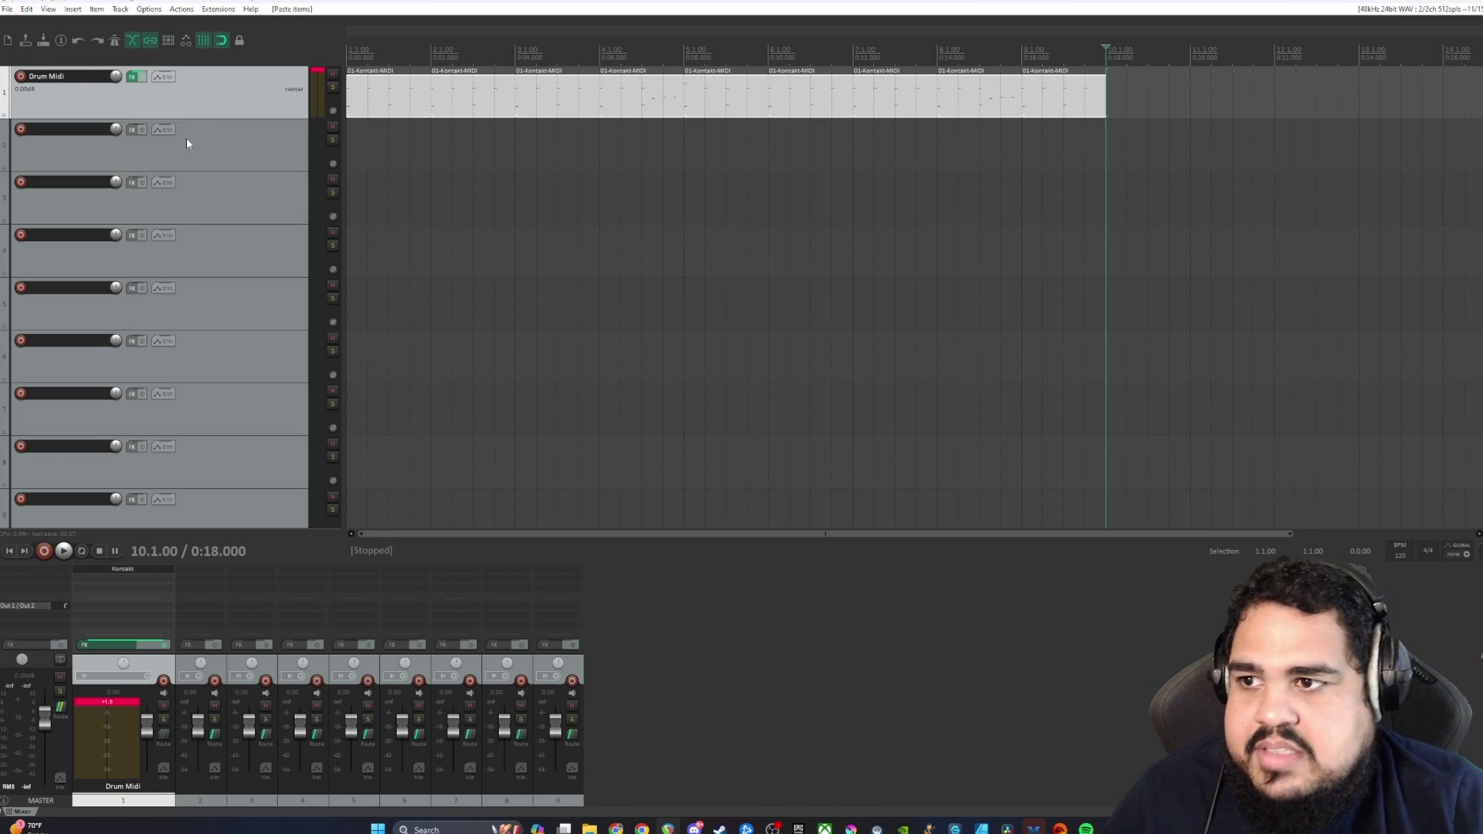
Step: Name the five tracks below Drum Midi "Kick", "Snare Top", "Snare Bottom", "Snare OH" and "Snare Rooms"
click(220, 152)
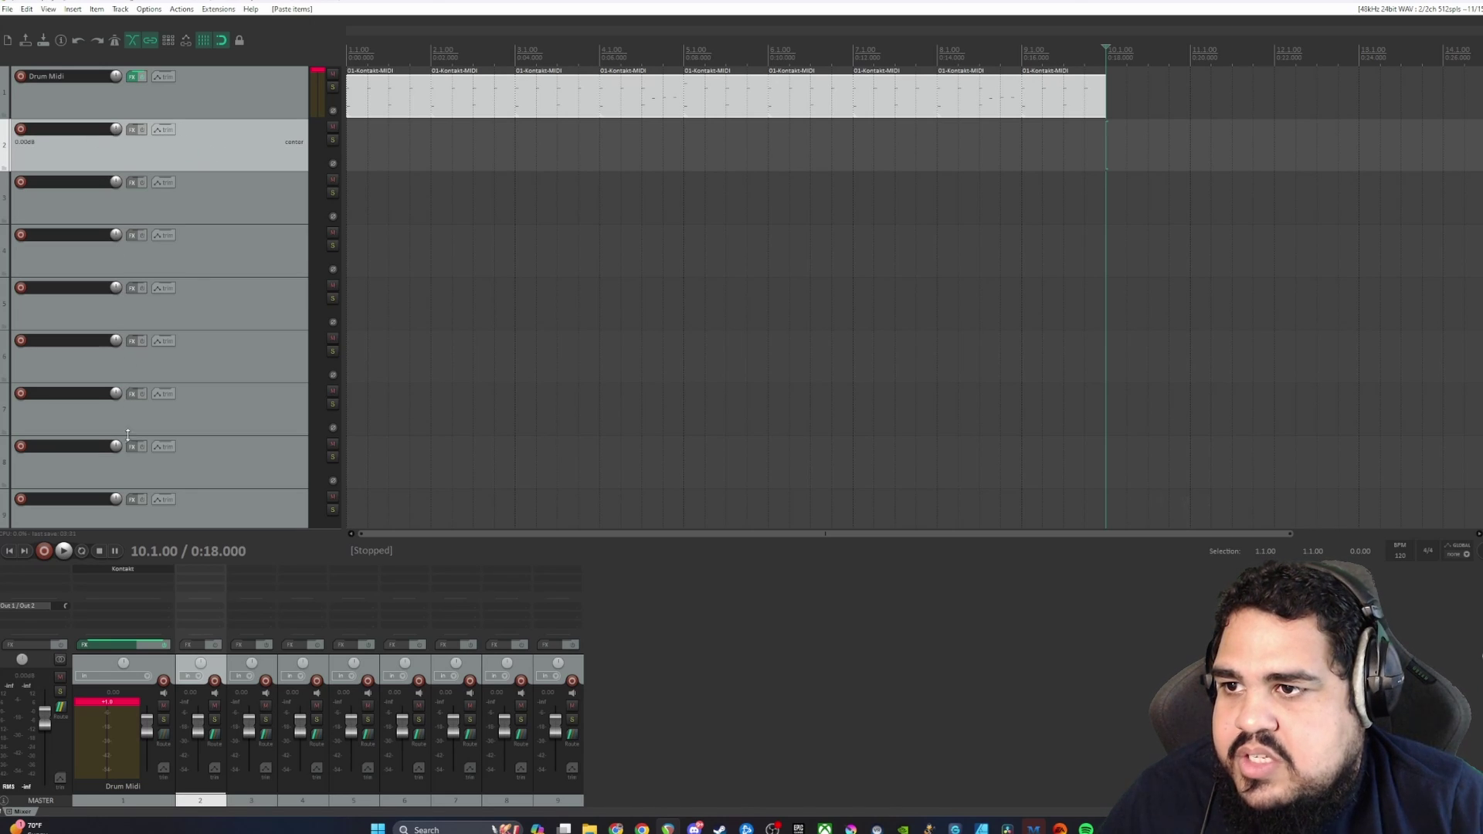
scroll(128, 419, down, 1)
scroll(205, 188, up, 1)
click(218, 96)
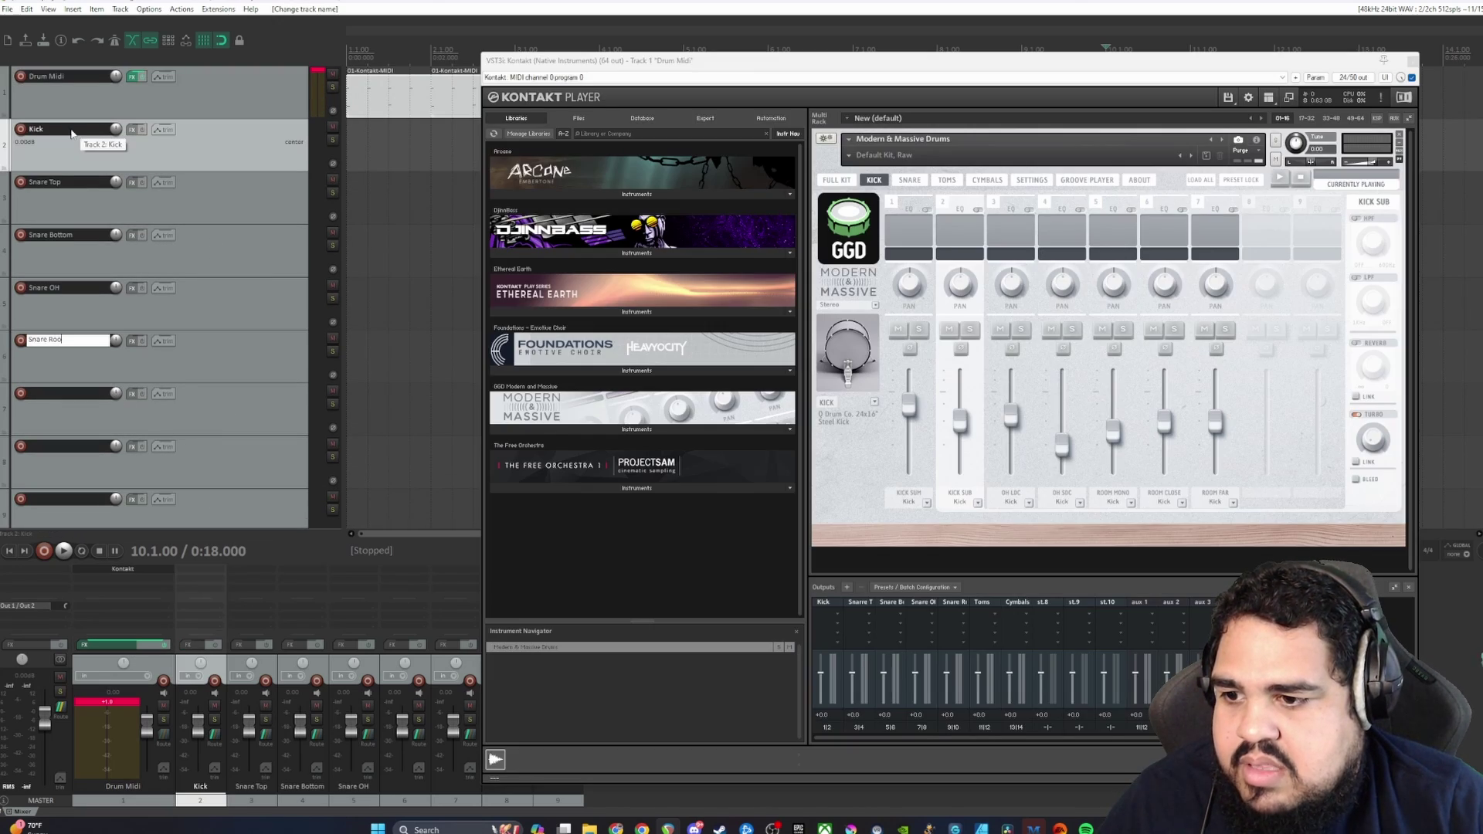
text(ms)
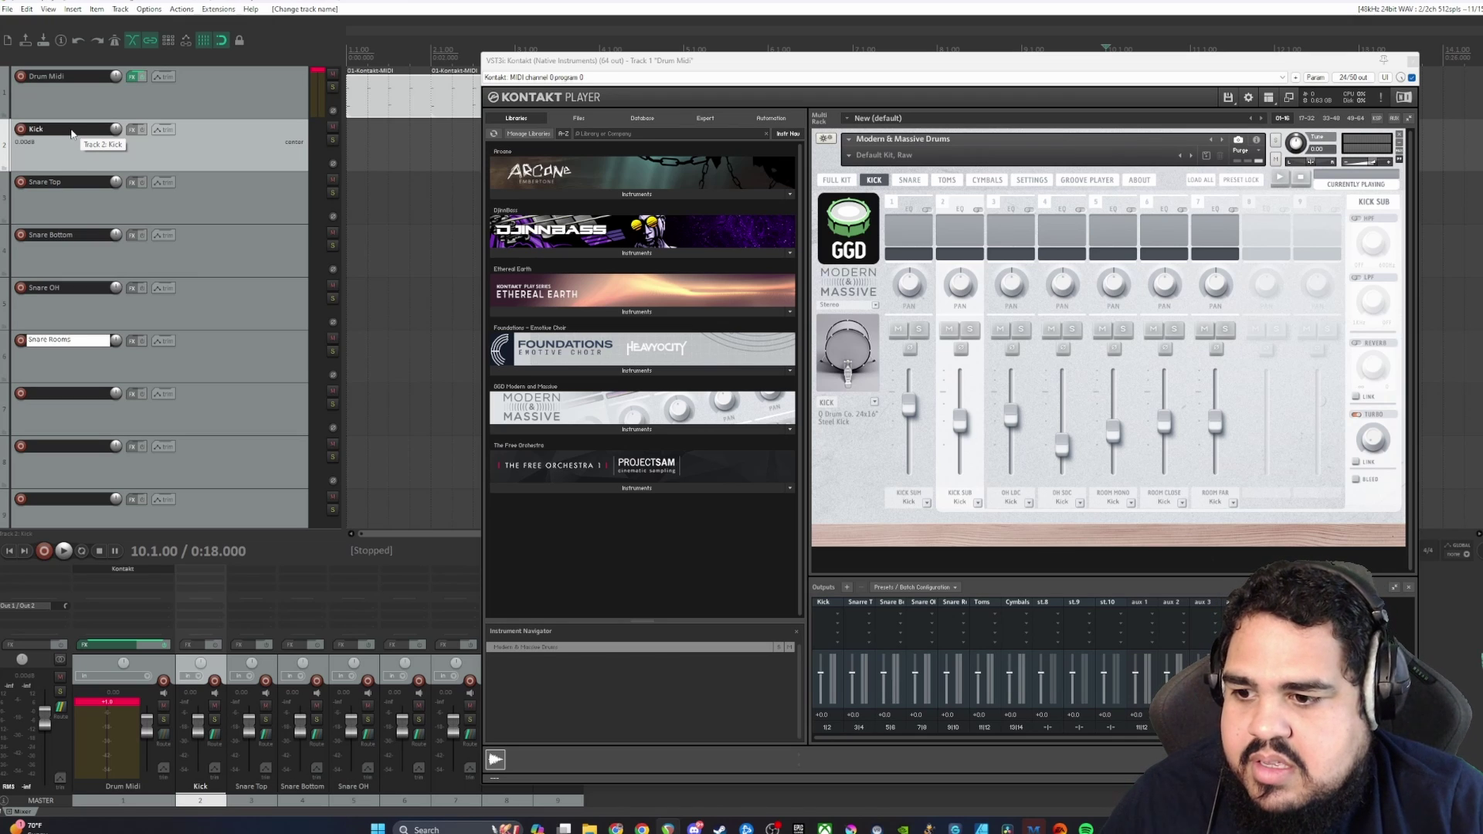
key(Tab)
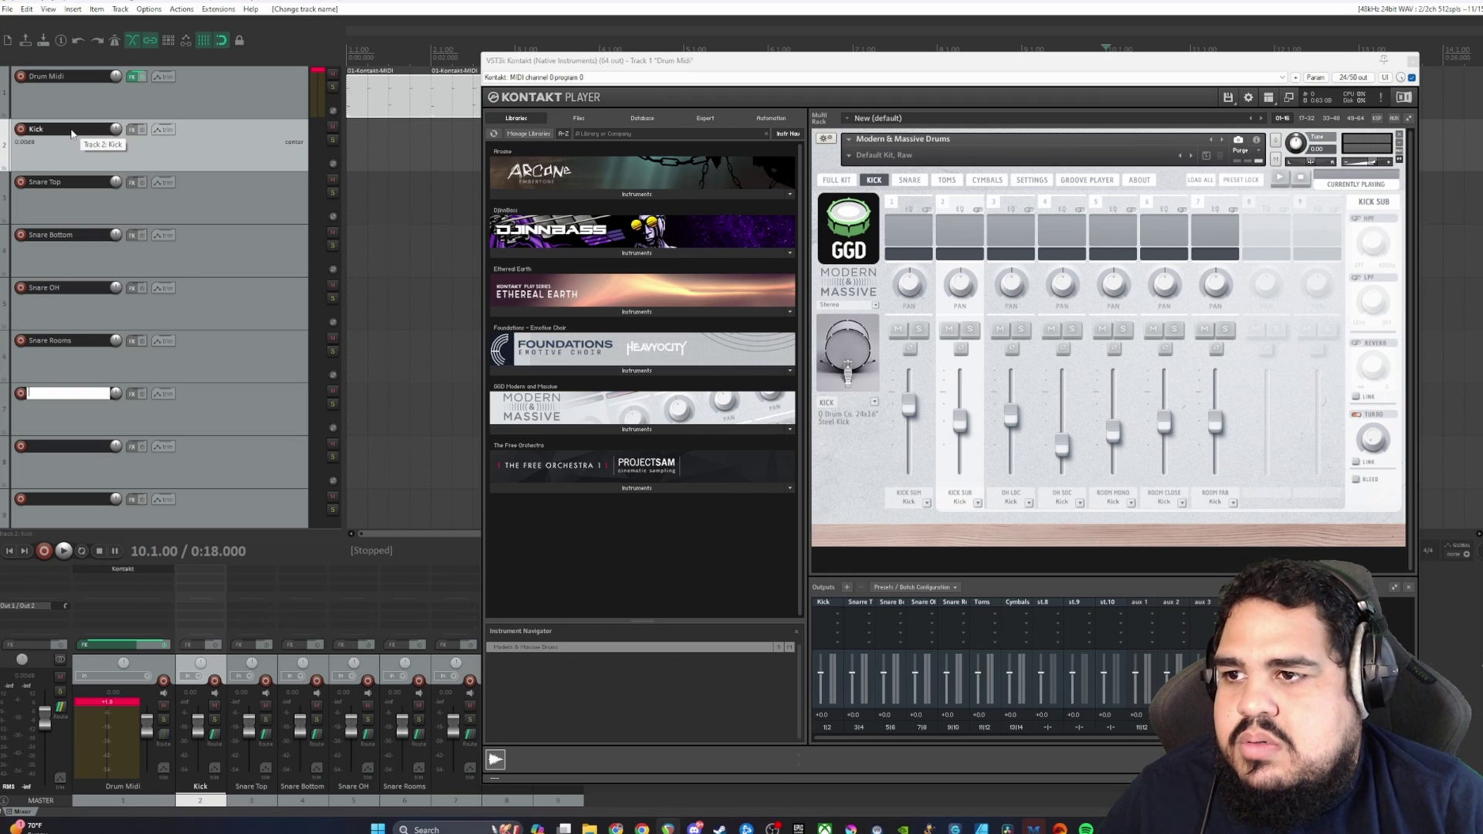
Step: Name the two tracks below Snare Rooms "Tom" and "Cymbals"
text(Tom)
key(Tab)
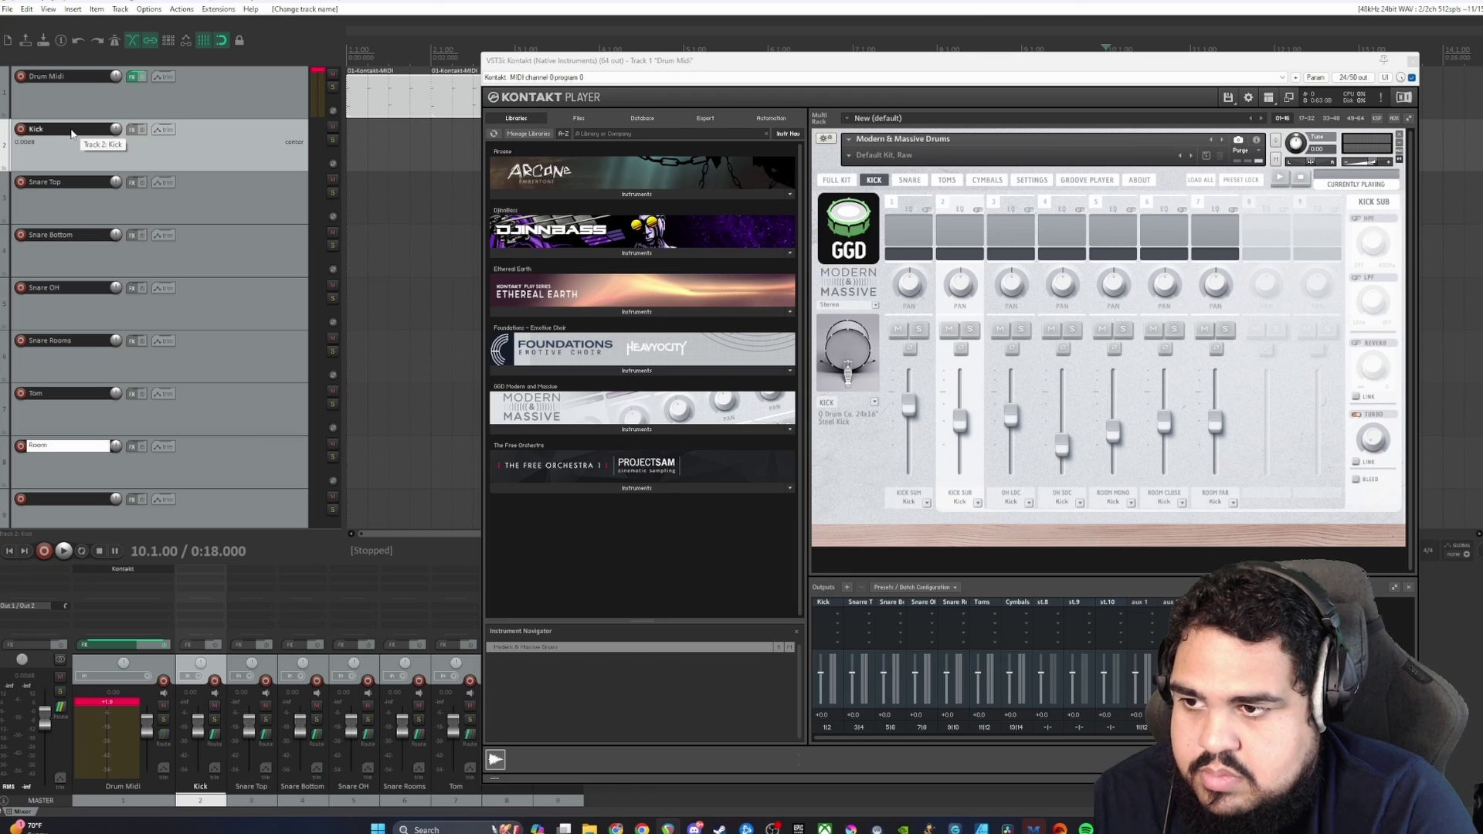
key(Tab)
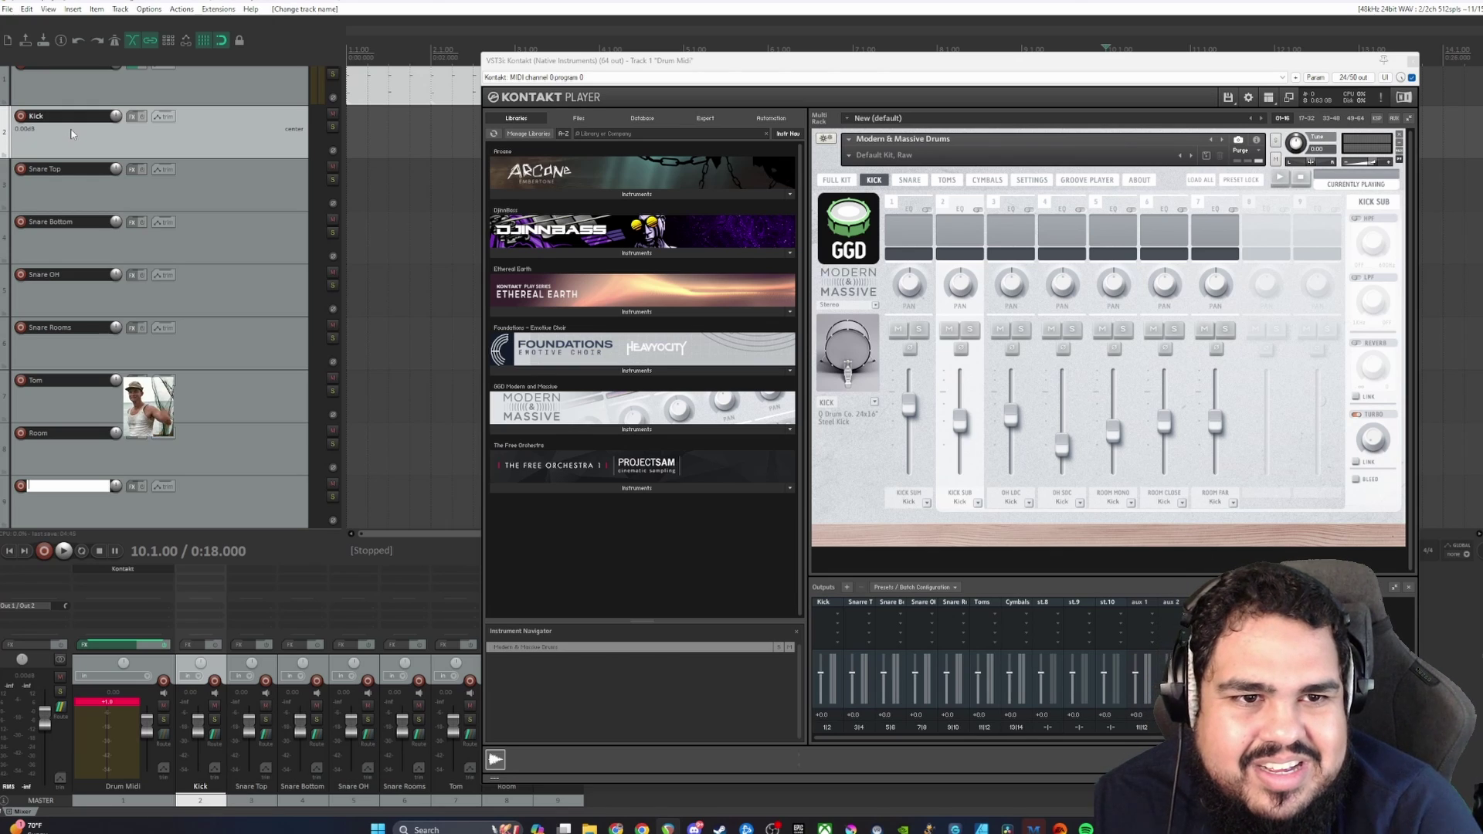
double_click(67, 434)
text(Cym)
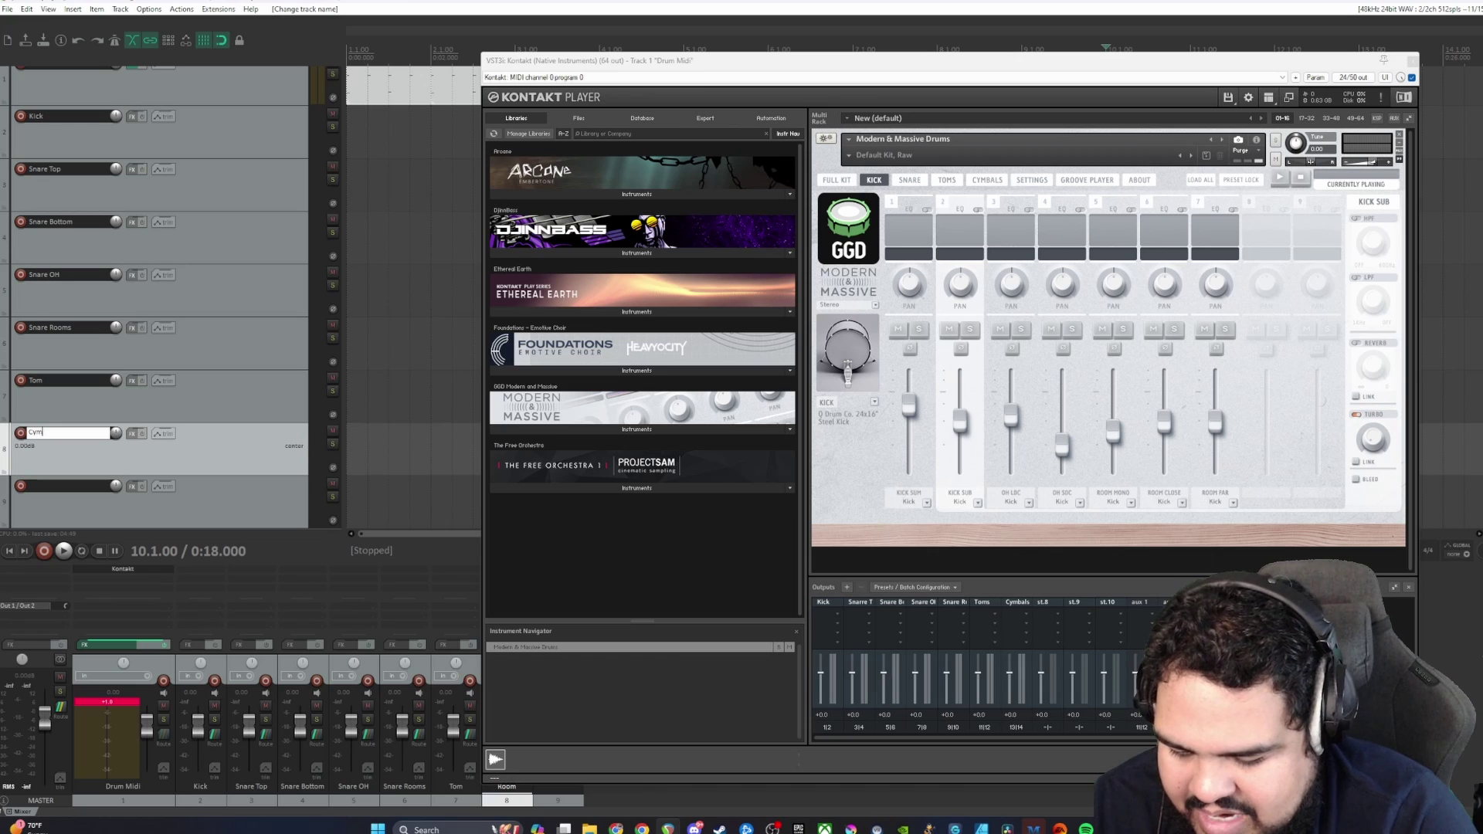
text(bals)
Step: Remove the unnamed track below Cymbals
scroll(159, 465, down, 1)
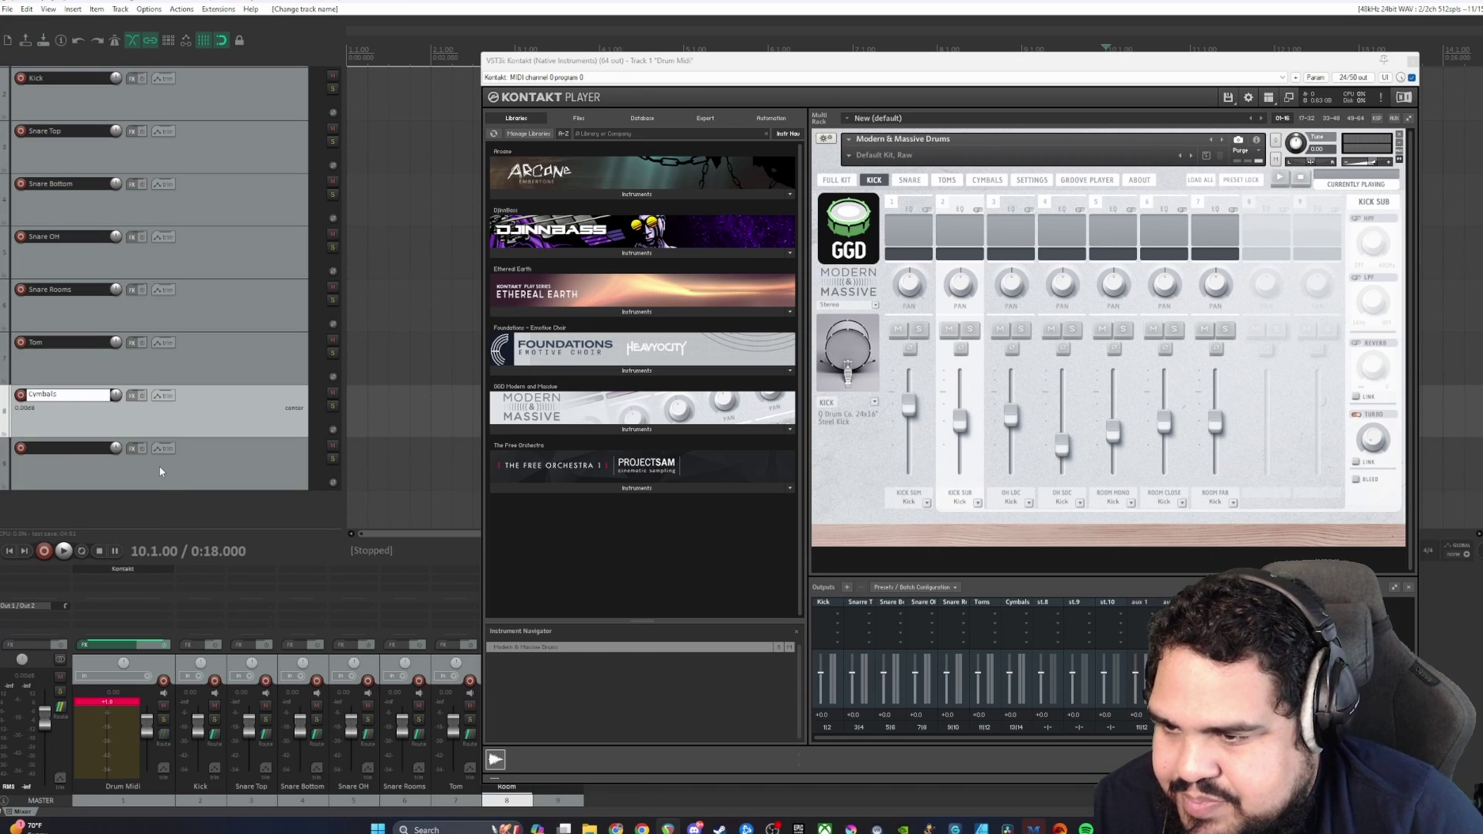
click(159, 466)
right_click(182, 462)
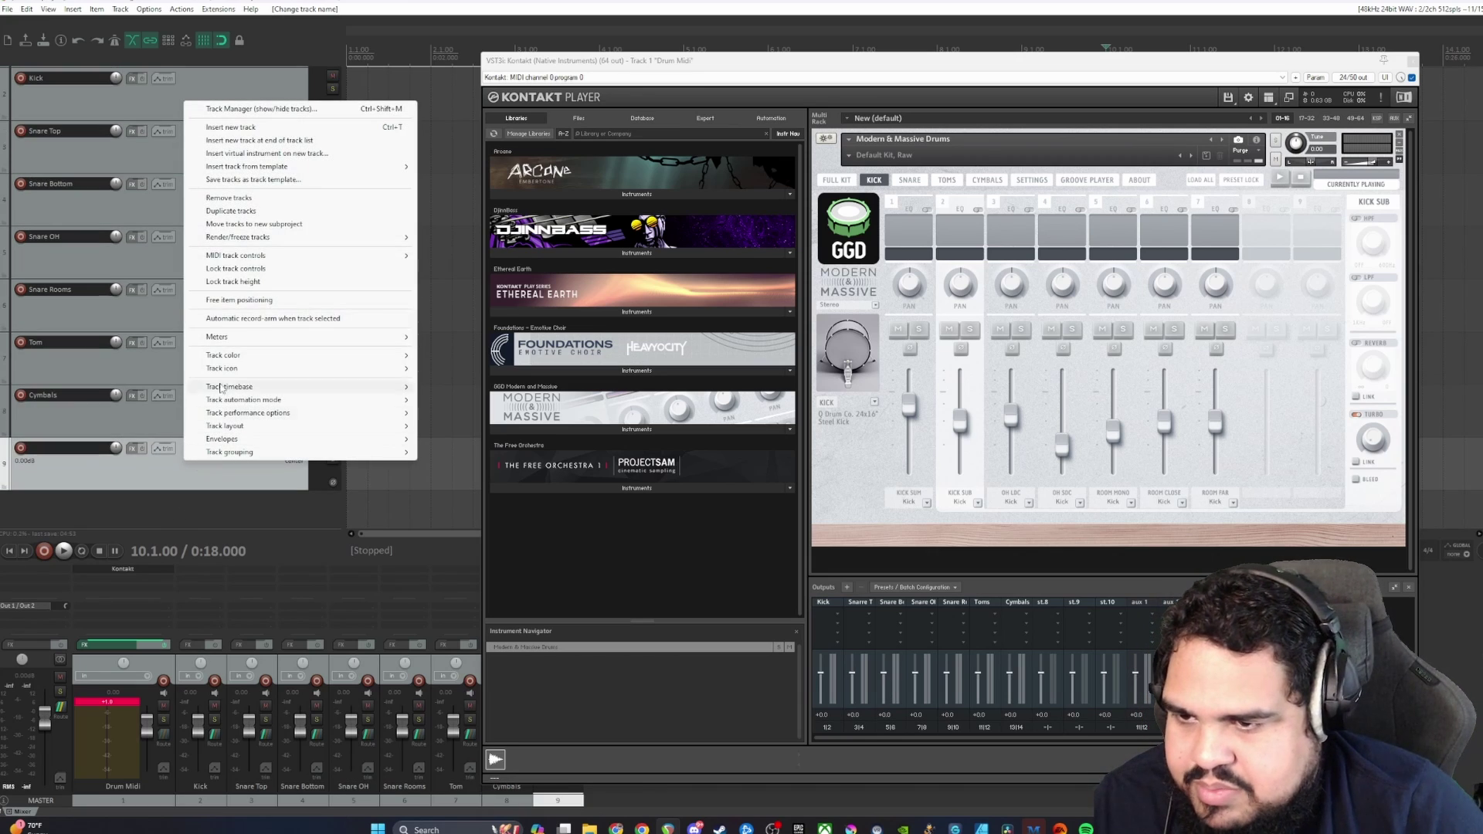
right_click(157, 468)
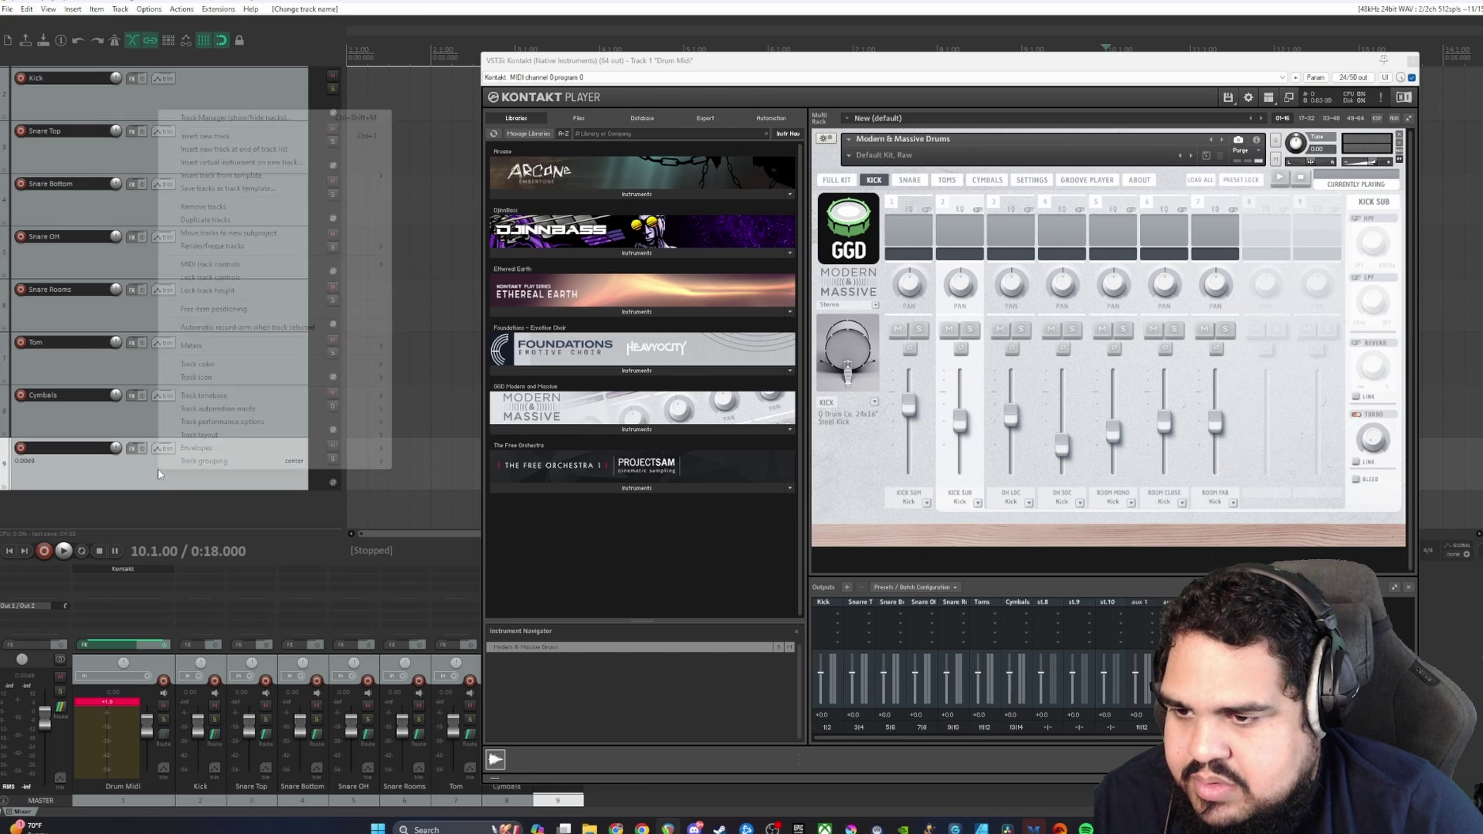
click(241, 206)
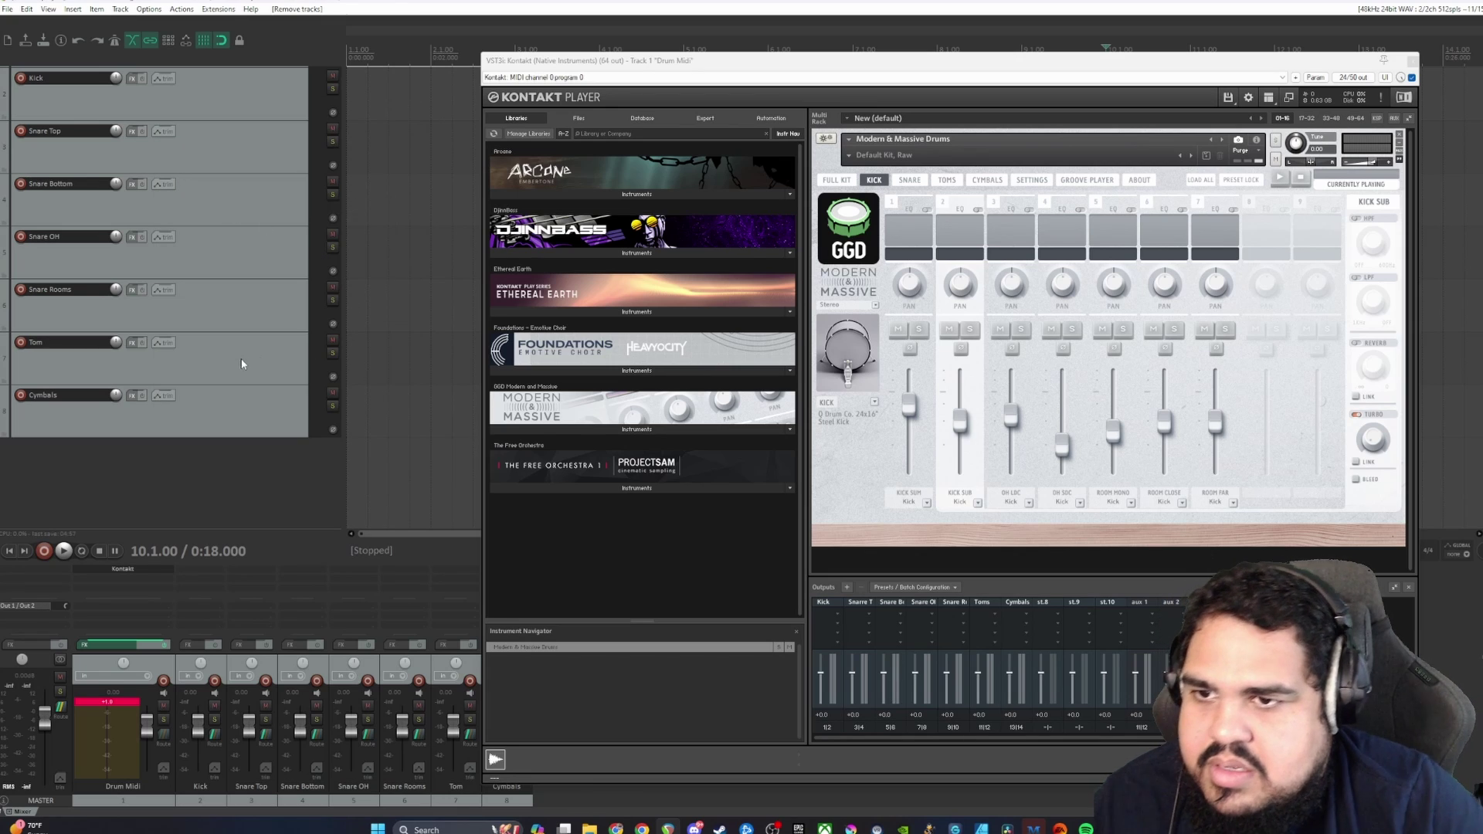
scroll(241, 358, up, 1)
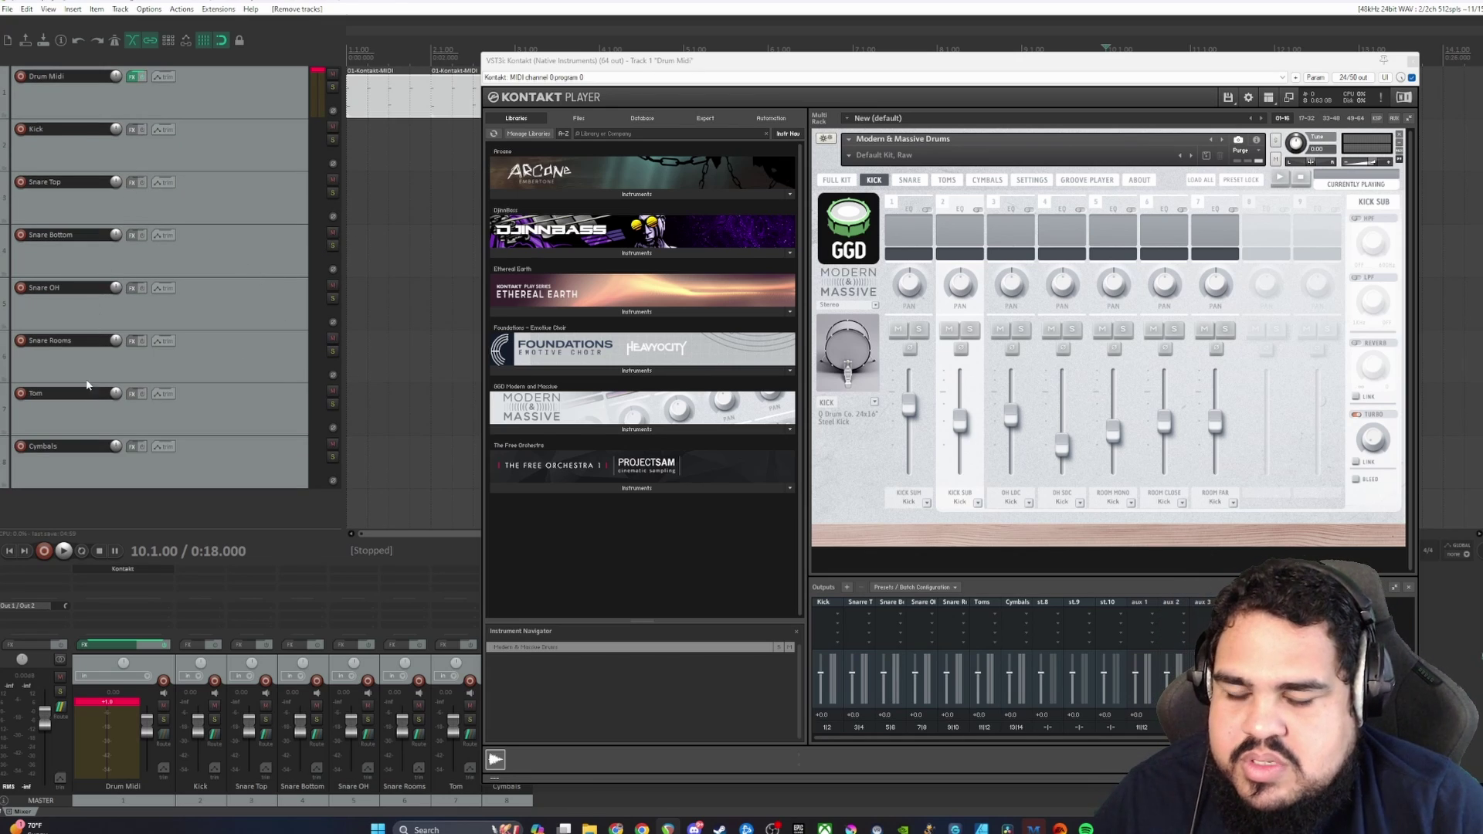
click(193, 131)
key(Down)
key(Down)
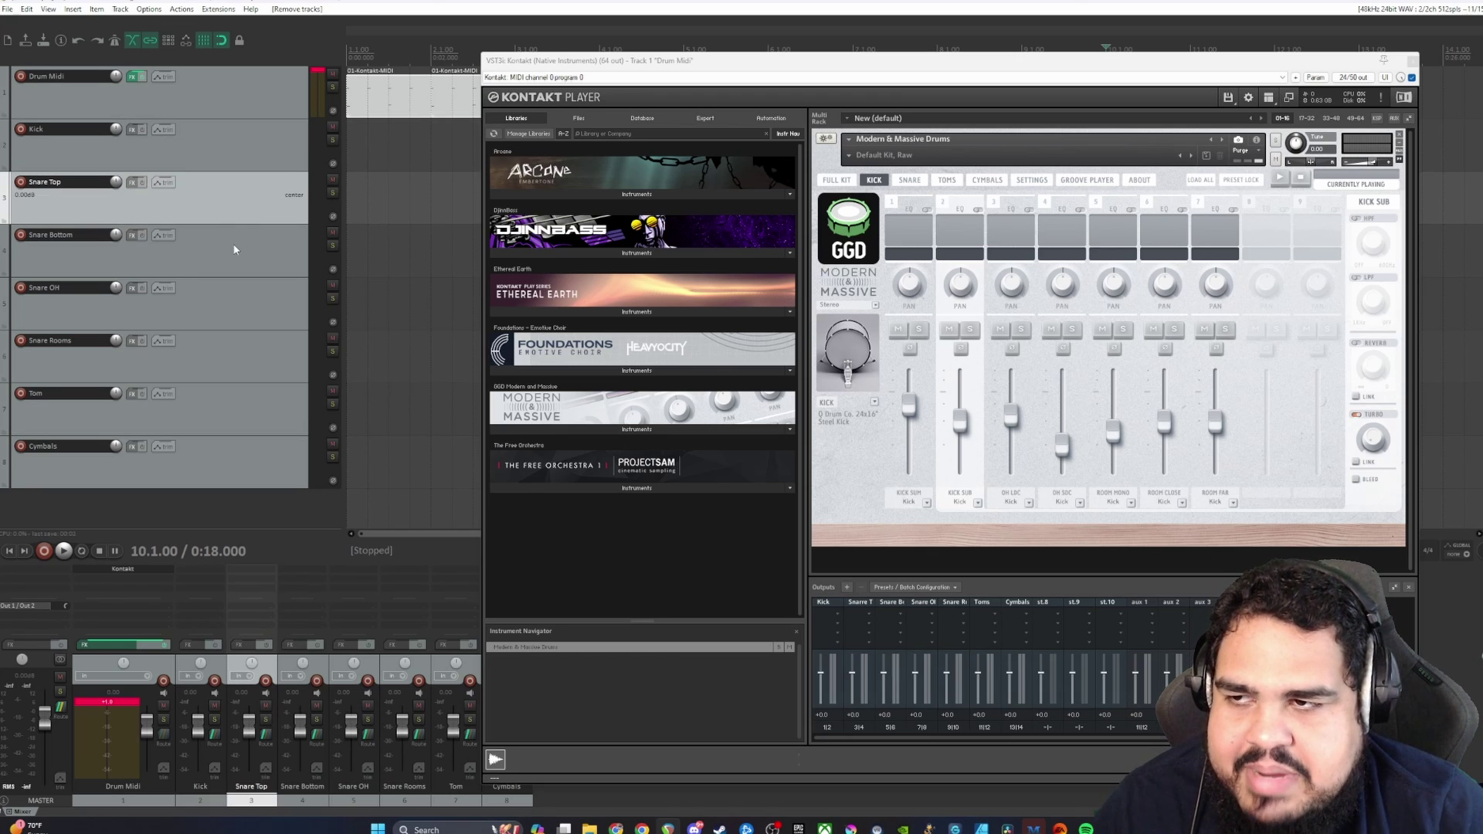
Step: Open the Drum Midi track's routing and add sends to the Kick, Snare Top and Snare Bottom tracks
click(197, 103)
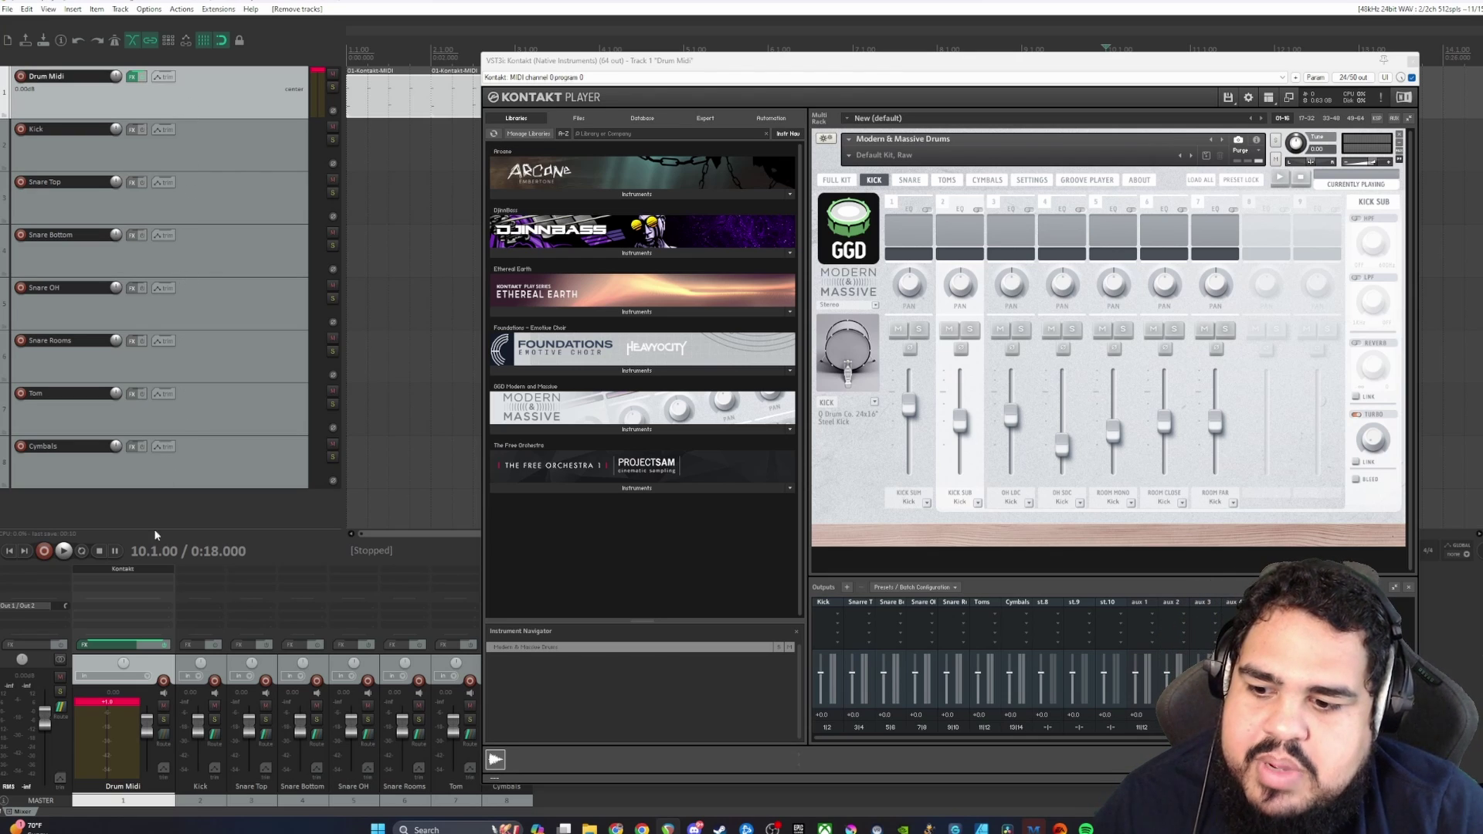
click(164, 735)
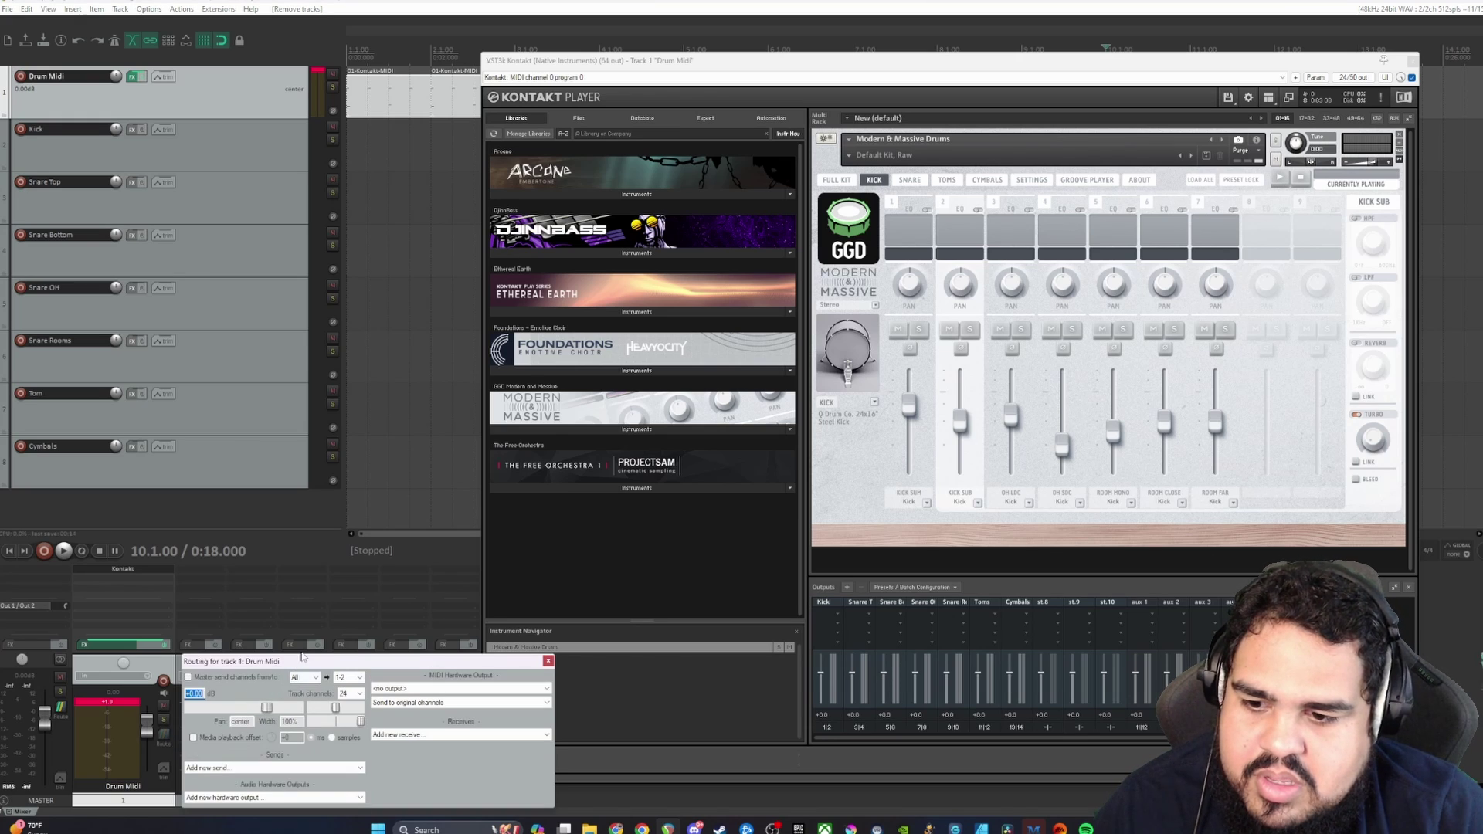
drag(303, 663, 622, 225)
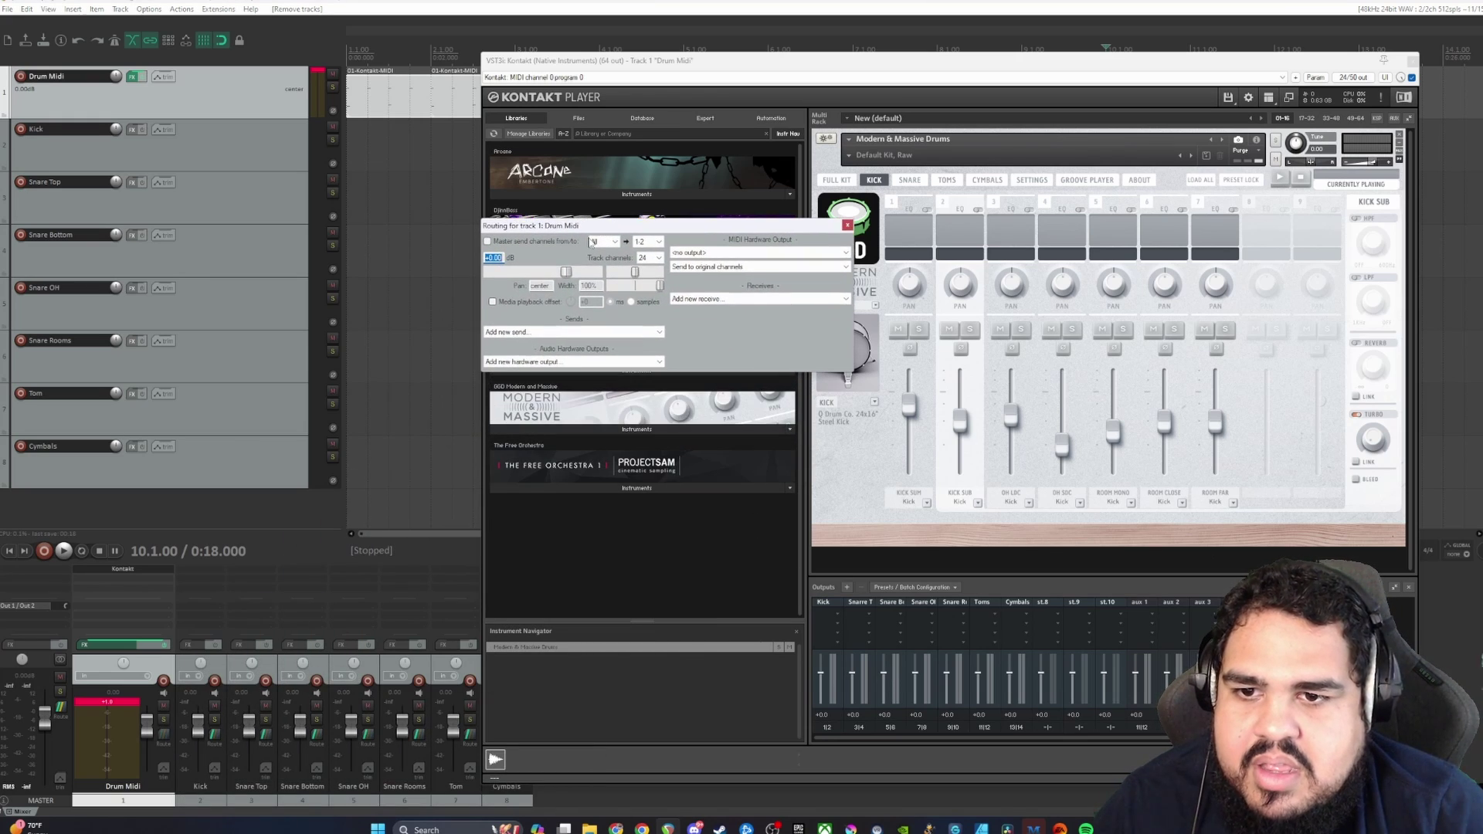
click(538, 333)
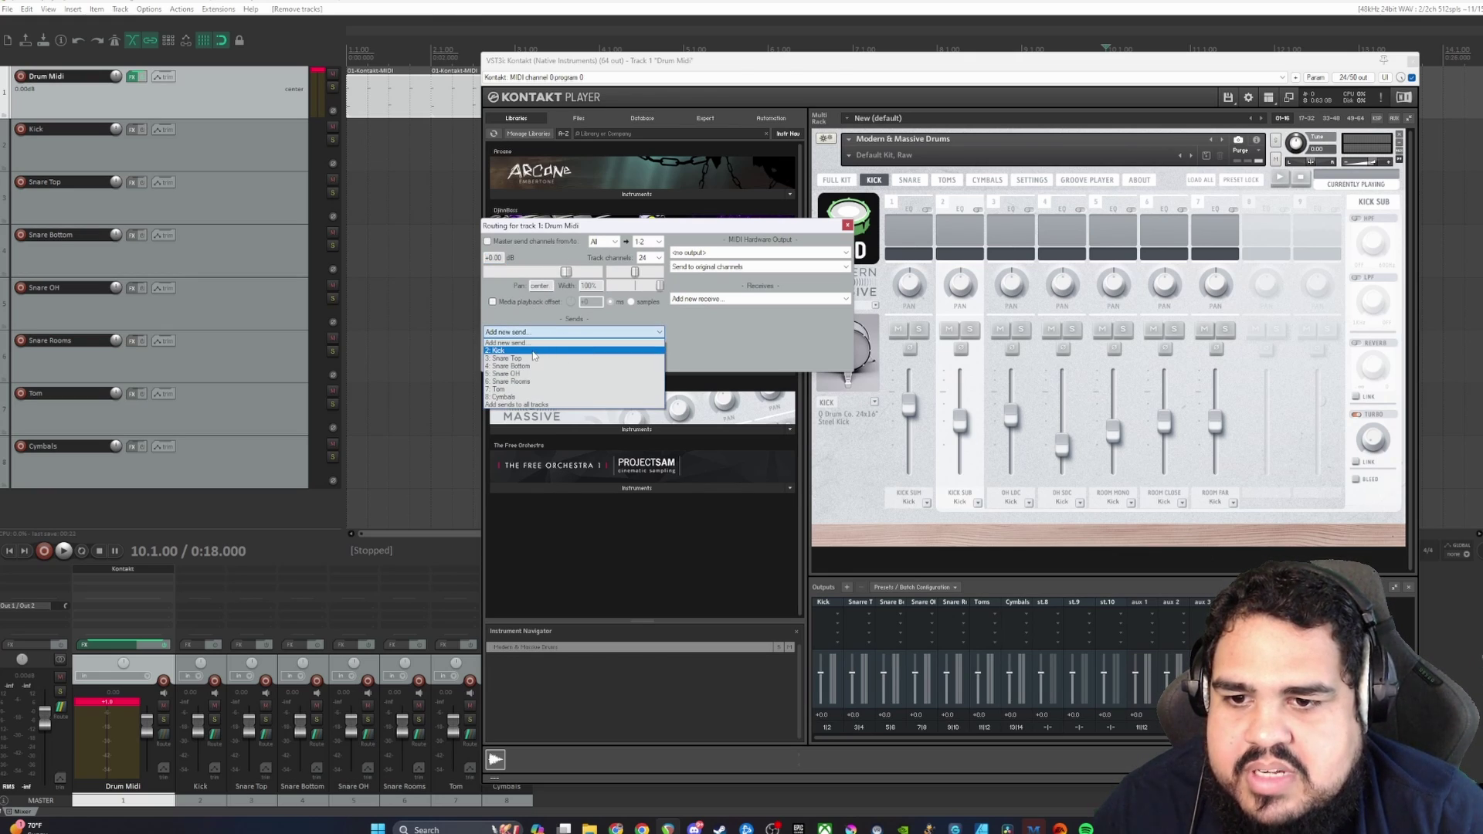
click(533, 352)
click(538, 333)
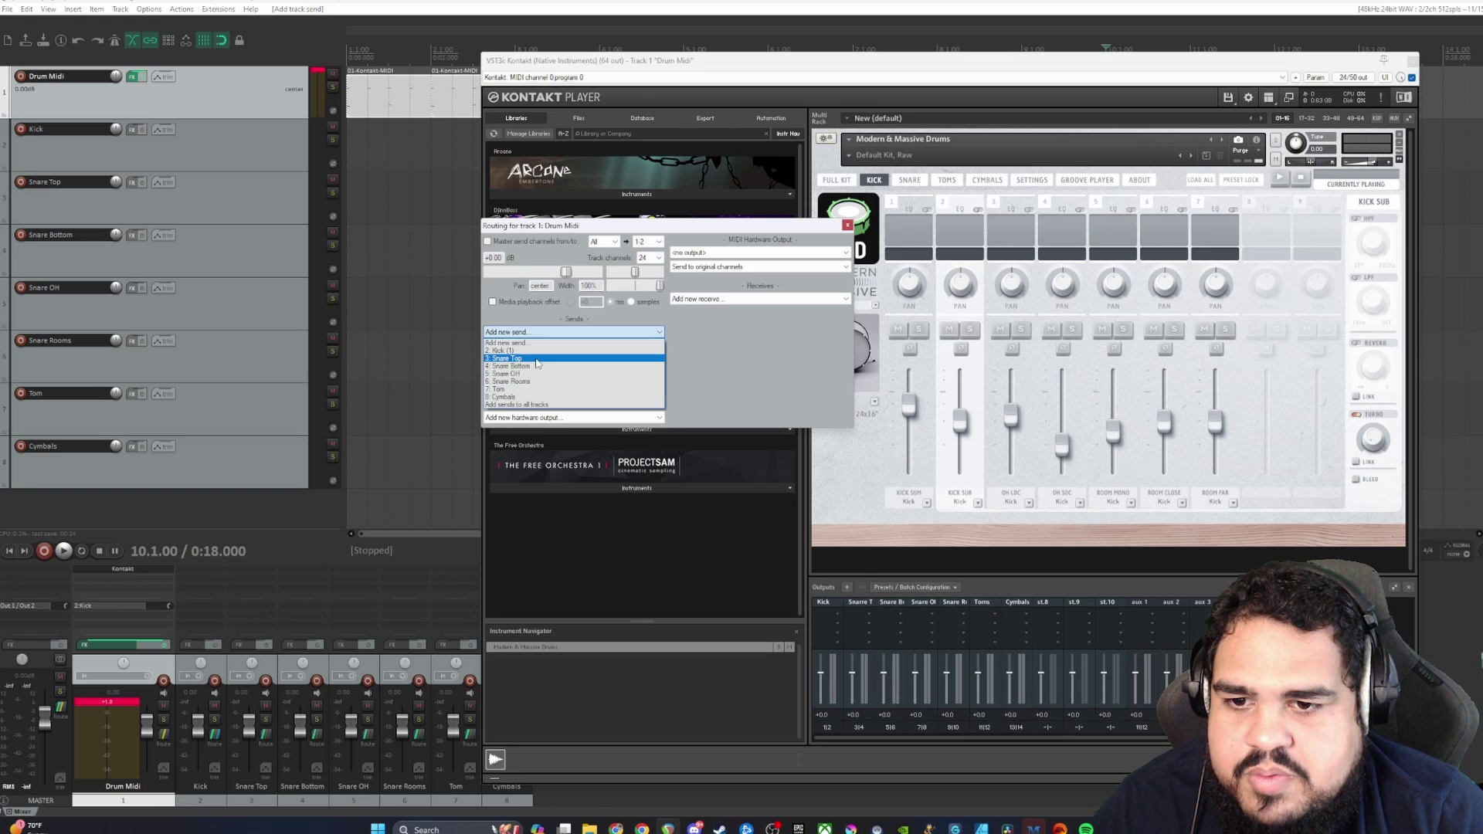
click(537, 358)
click(538, 333)
click(539, 366)
Step: Add sends from Drum Midi to the Snare OH, Snare Rooms, Tom and Cymbals tracks
click(560, 333)
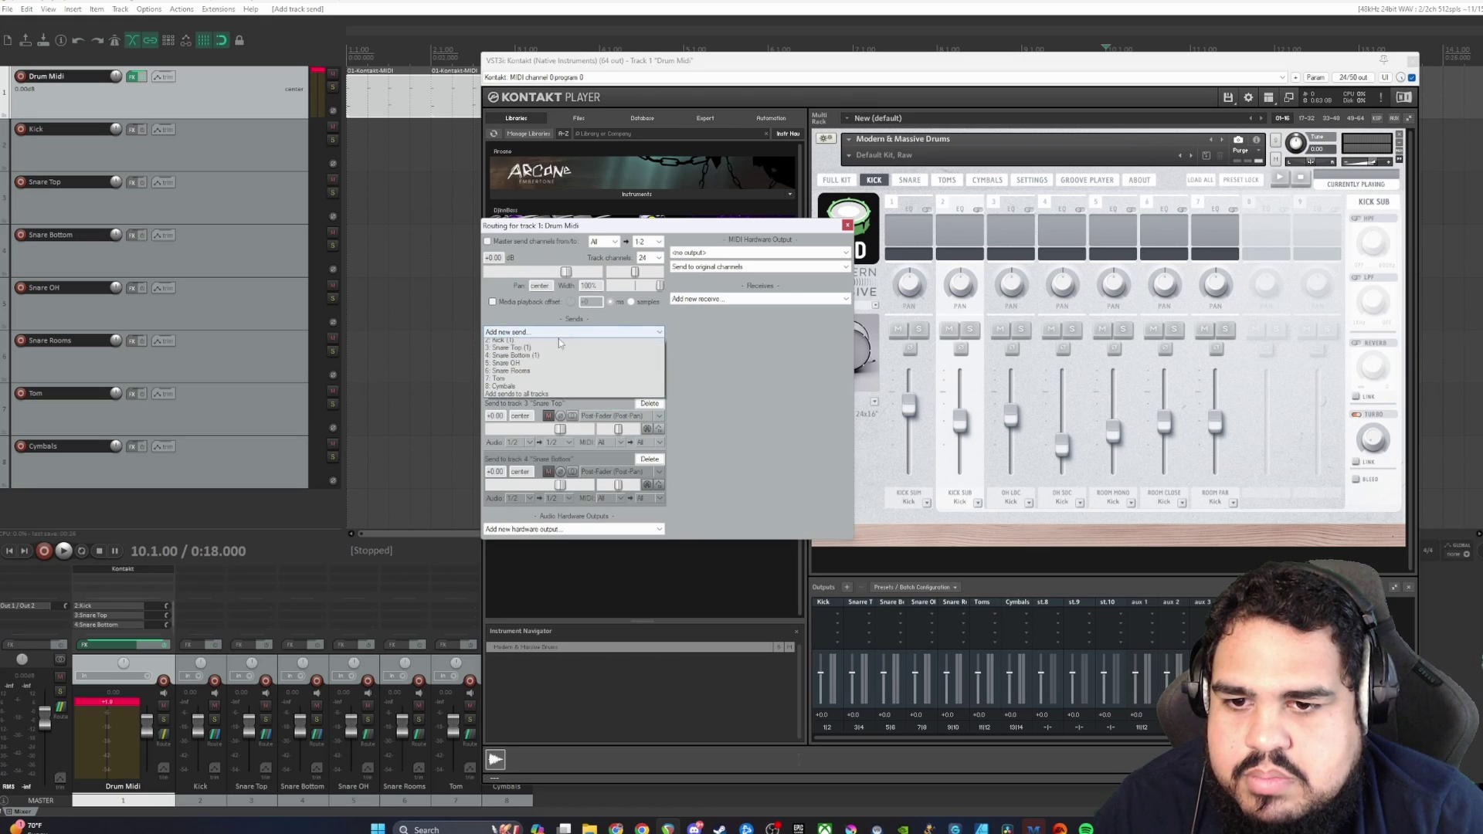
click(541, 363)
click(555, 333)
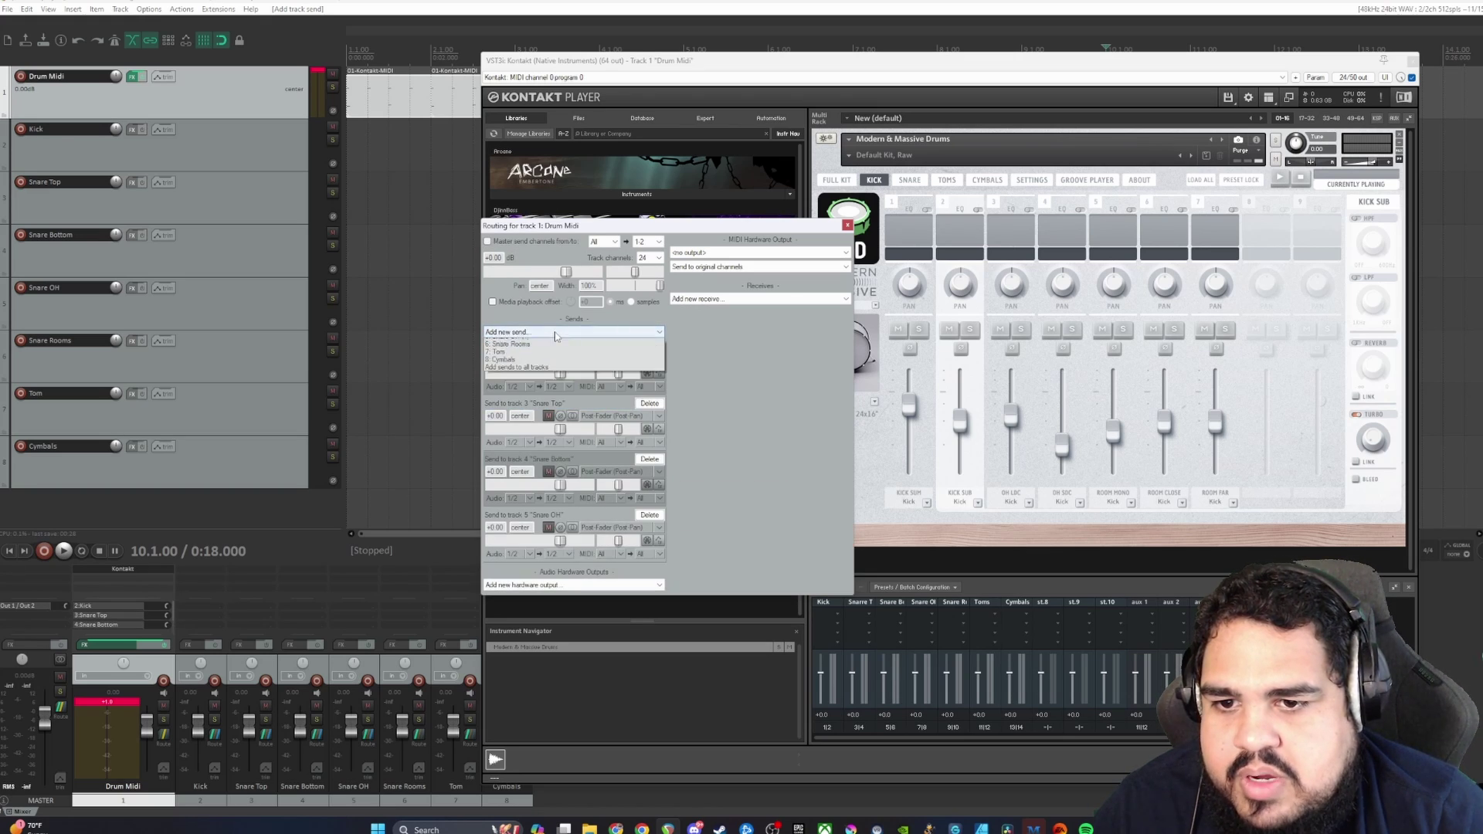
click(538, 382)
click(539, 333)
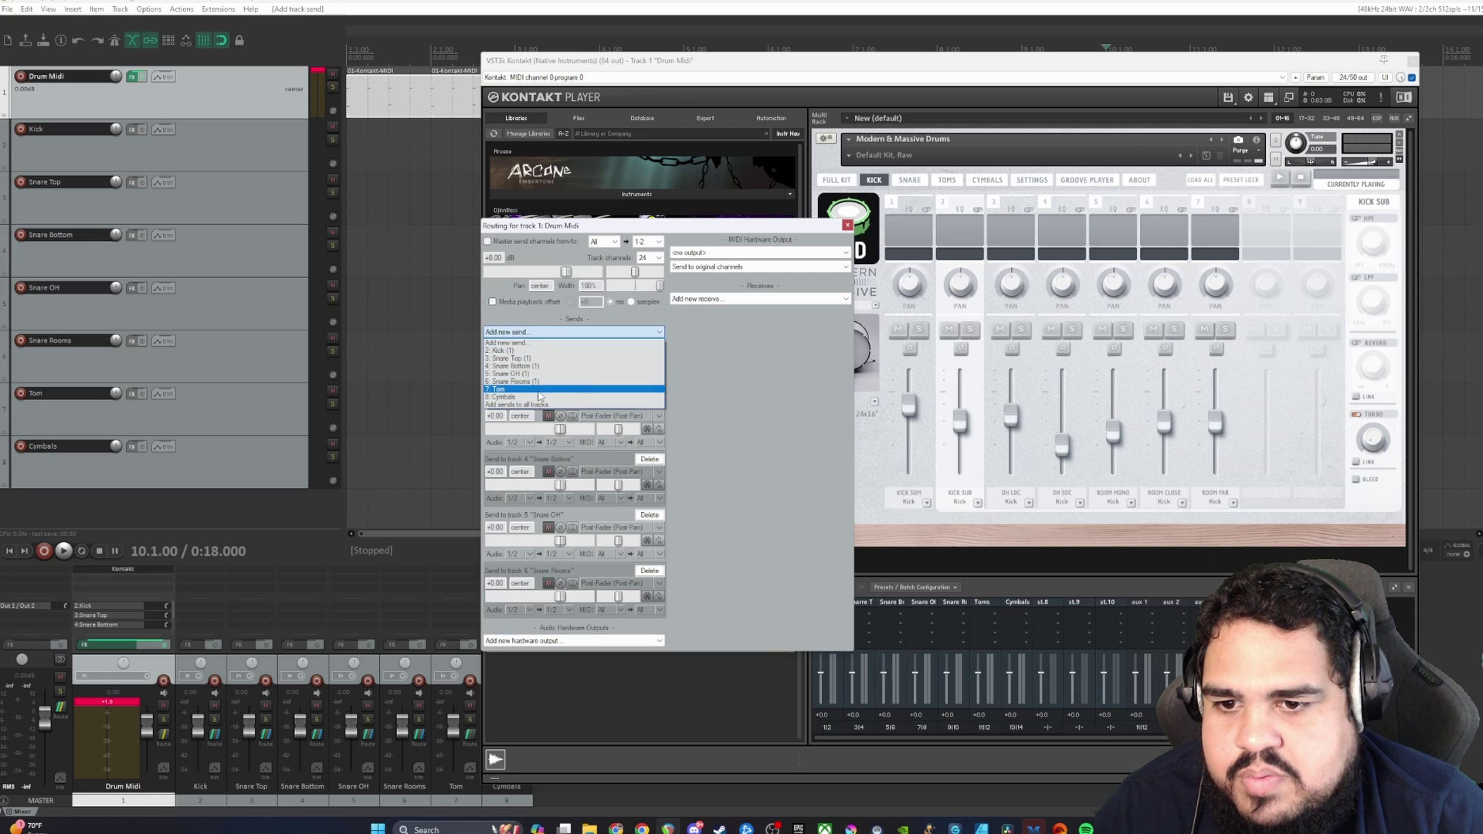
click(538, 391)
click(552, 332)
click(550, 397)
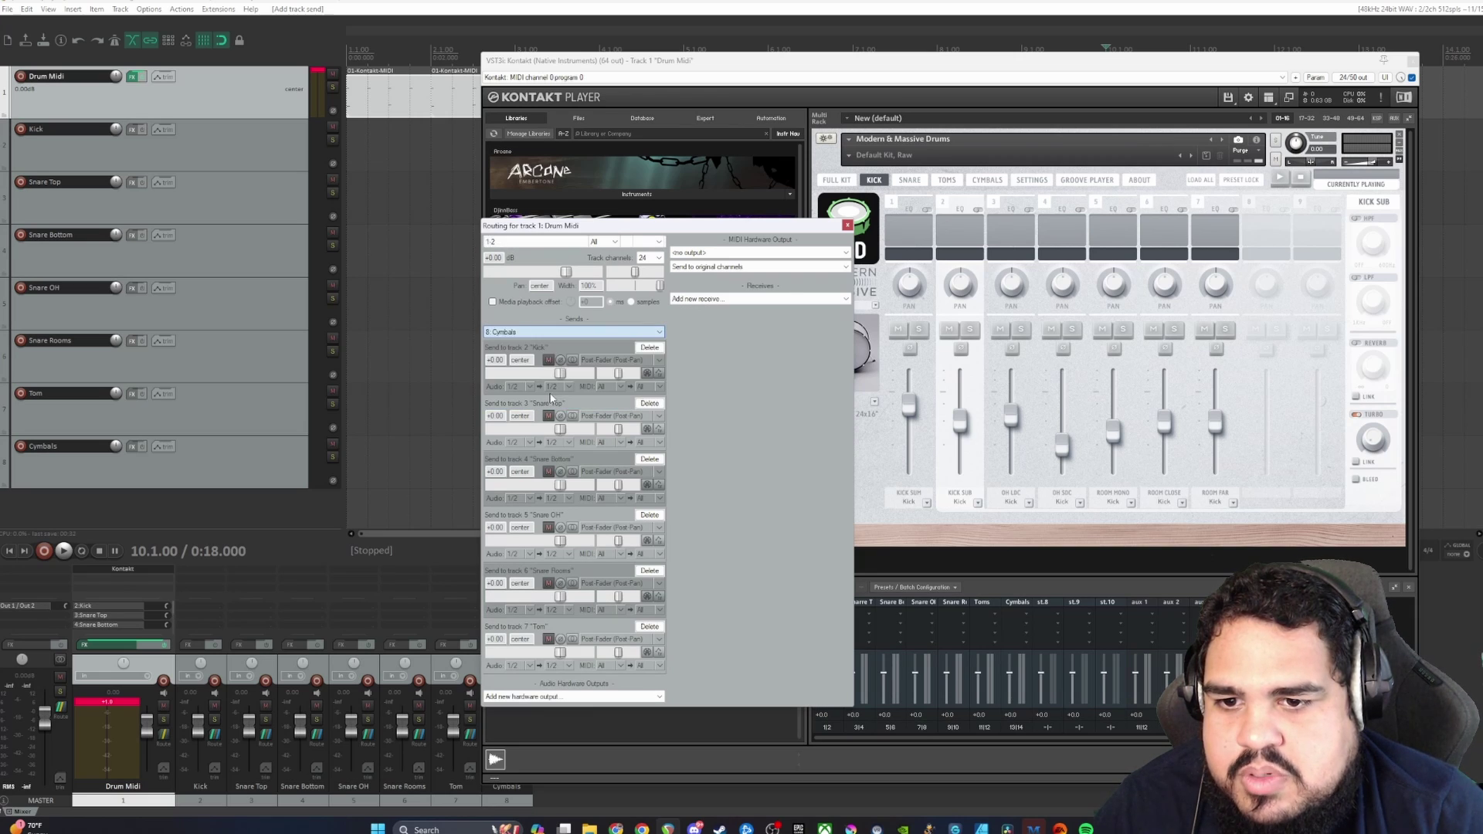
Step: Set the Snare Top send's audio source to stereo channels 3/4
drag(653, 230, 537, 113)
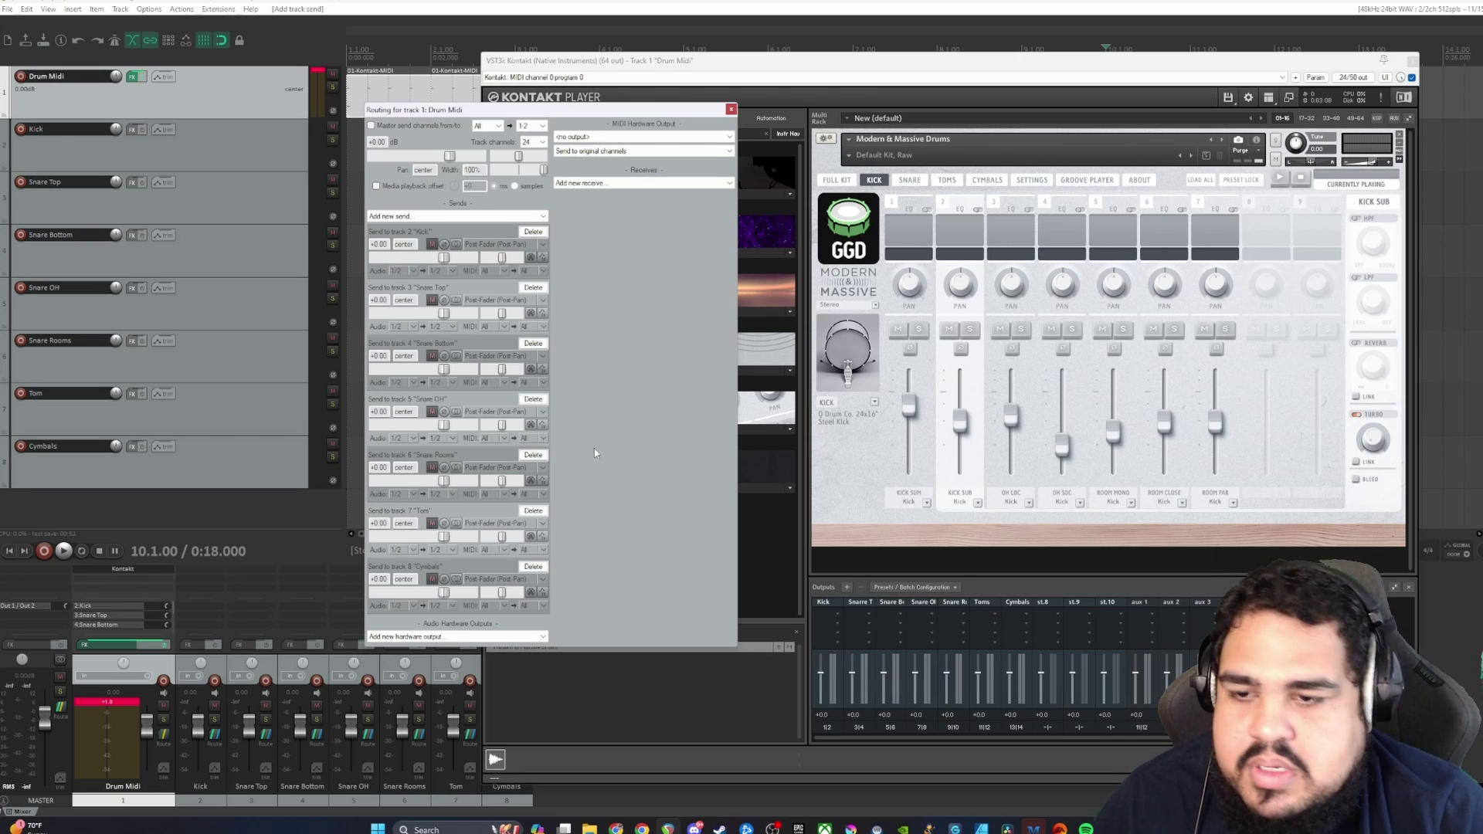
click(401, 326)
mouse_move(448, 366)
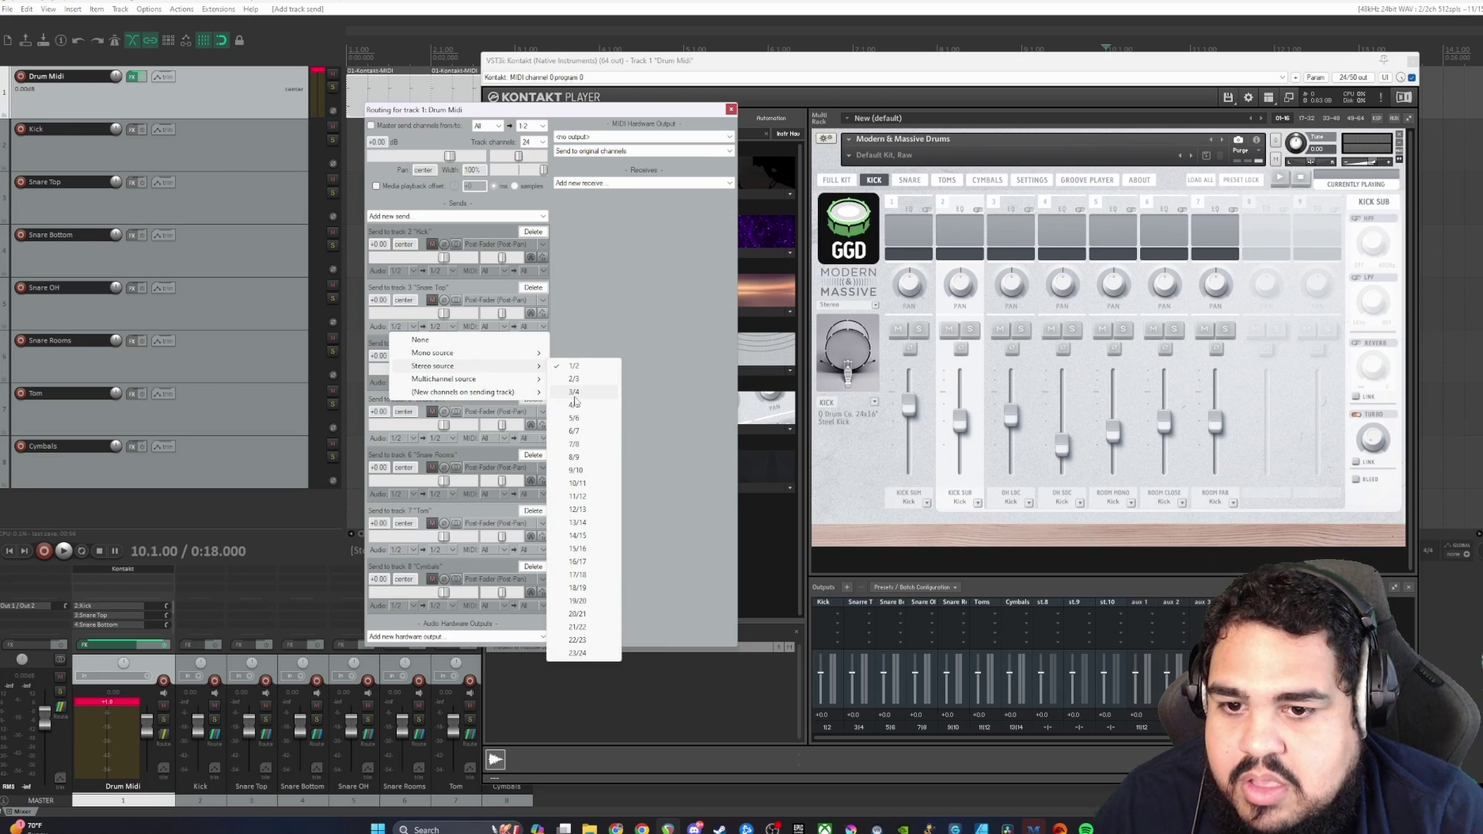
click(575, 394)
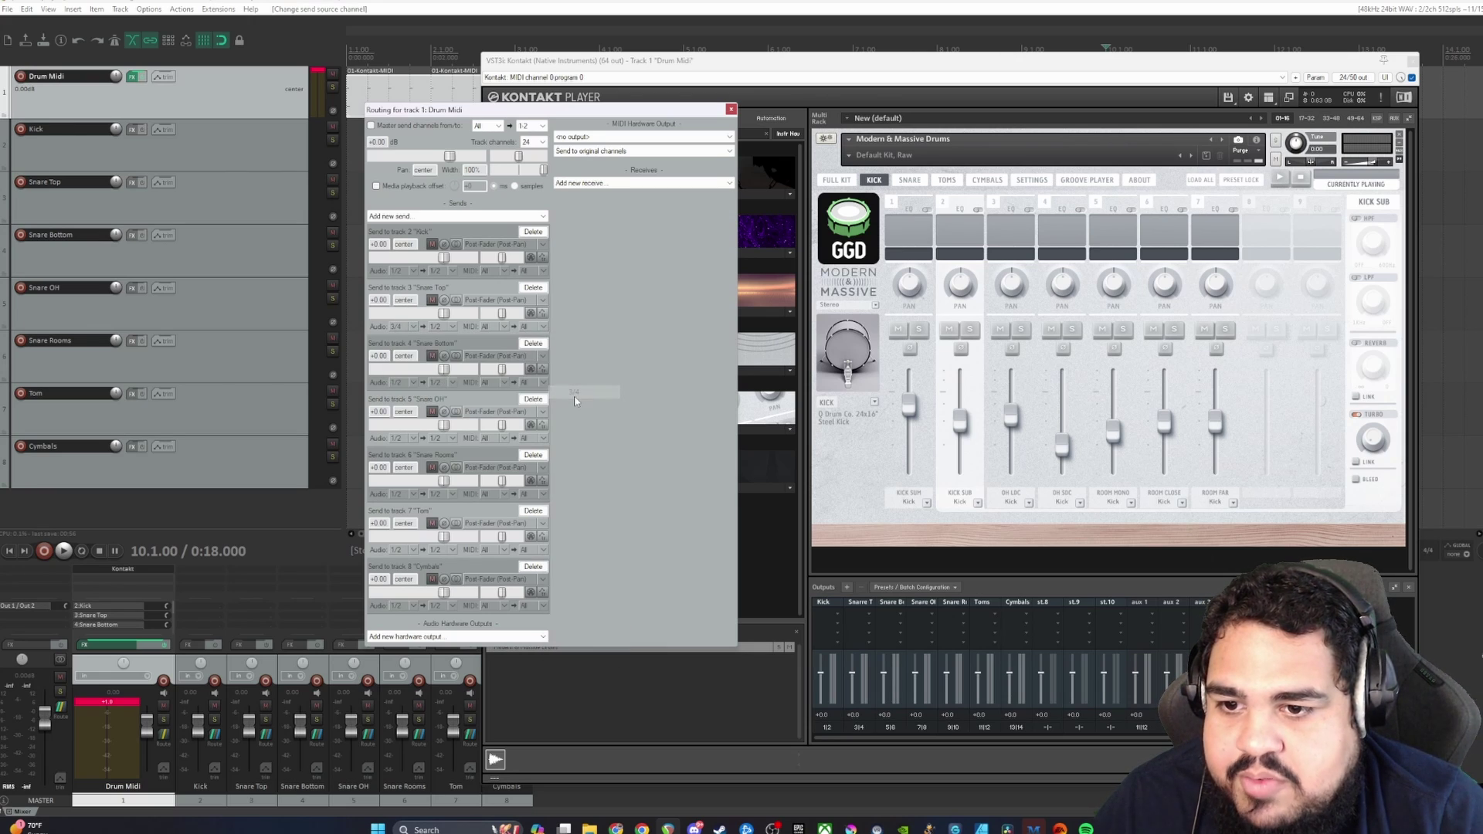
Step: Set the Snare Bottom, Snare OH, Snare Rooms, Tom and Cymbals send sources to 5/6, 7/8, 9/10, 11/12 and 13/14, and close the routing window
click(414, 327)
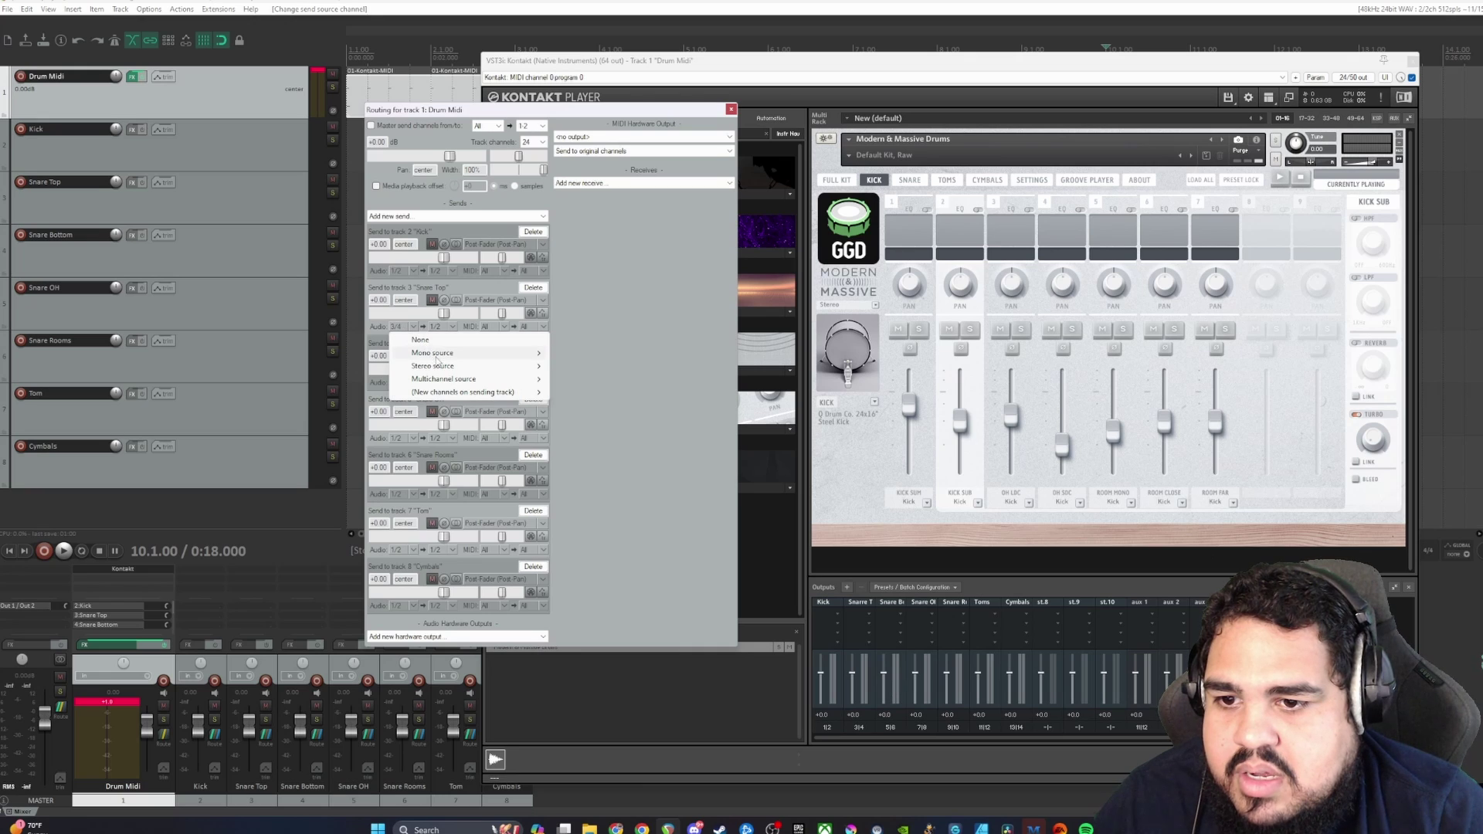
mouse_move(450, 368)
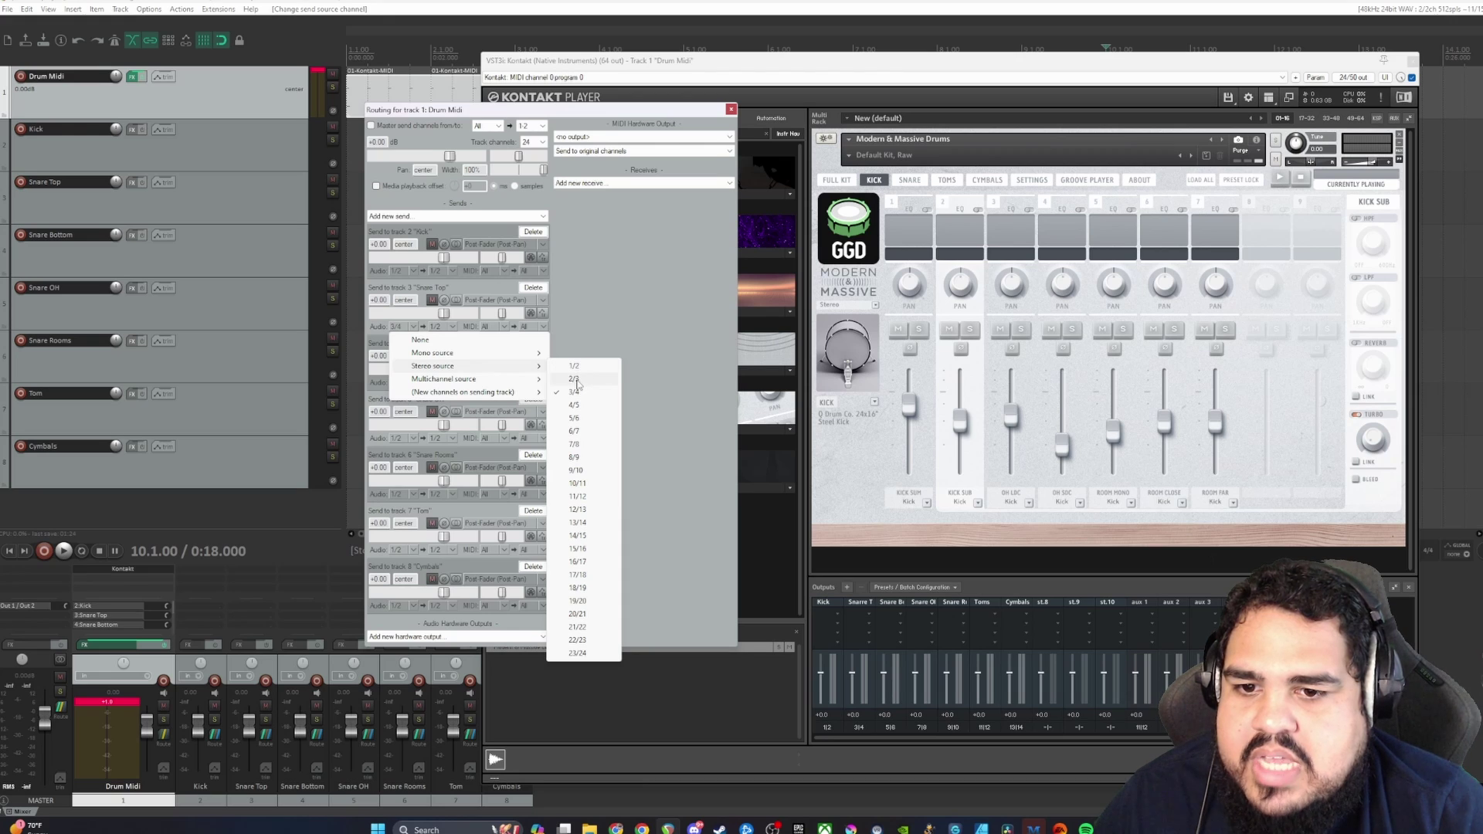
click(587, 337)
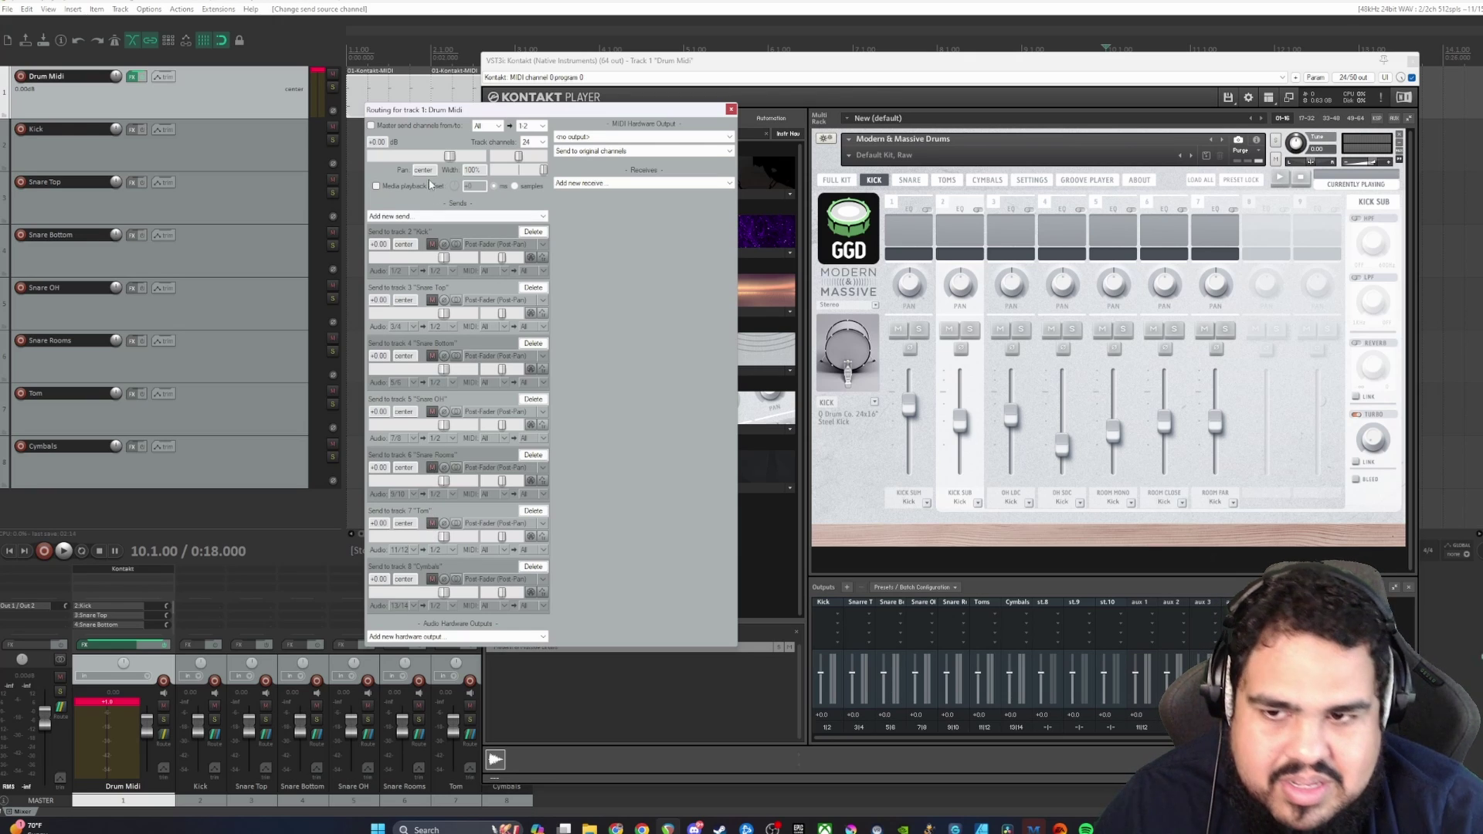
click(731, 108)
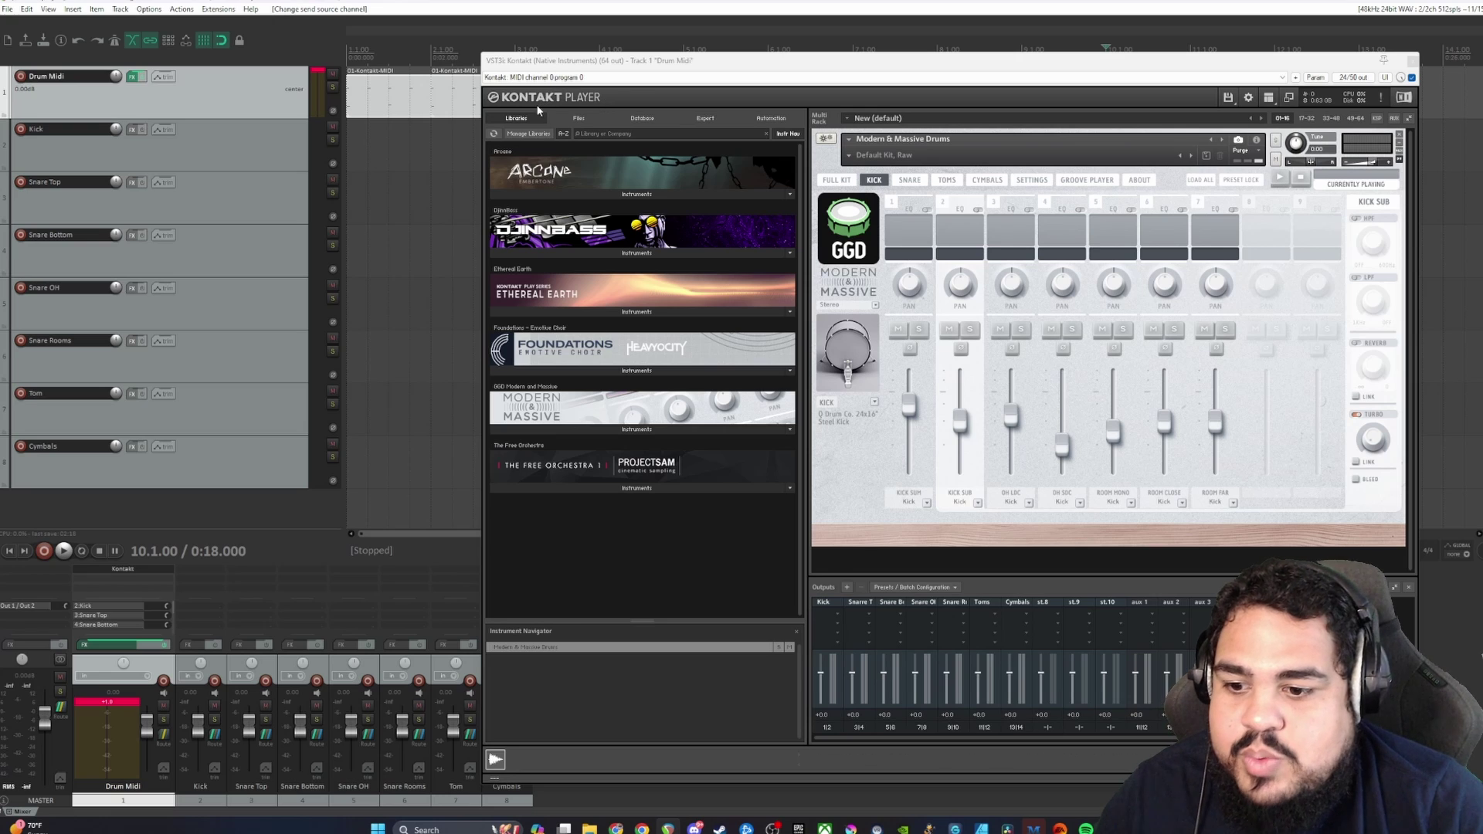
Step: Return the edit cursor to the project start and move the Kontakt window clear of the MIDI items on the Drum Midi track
click(347, 50)
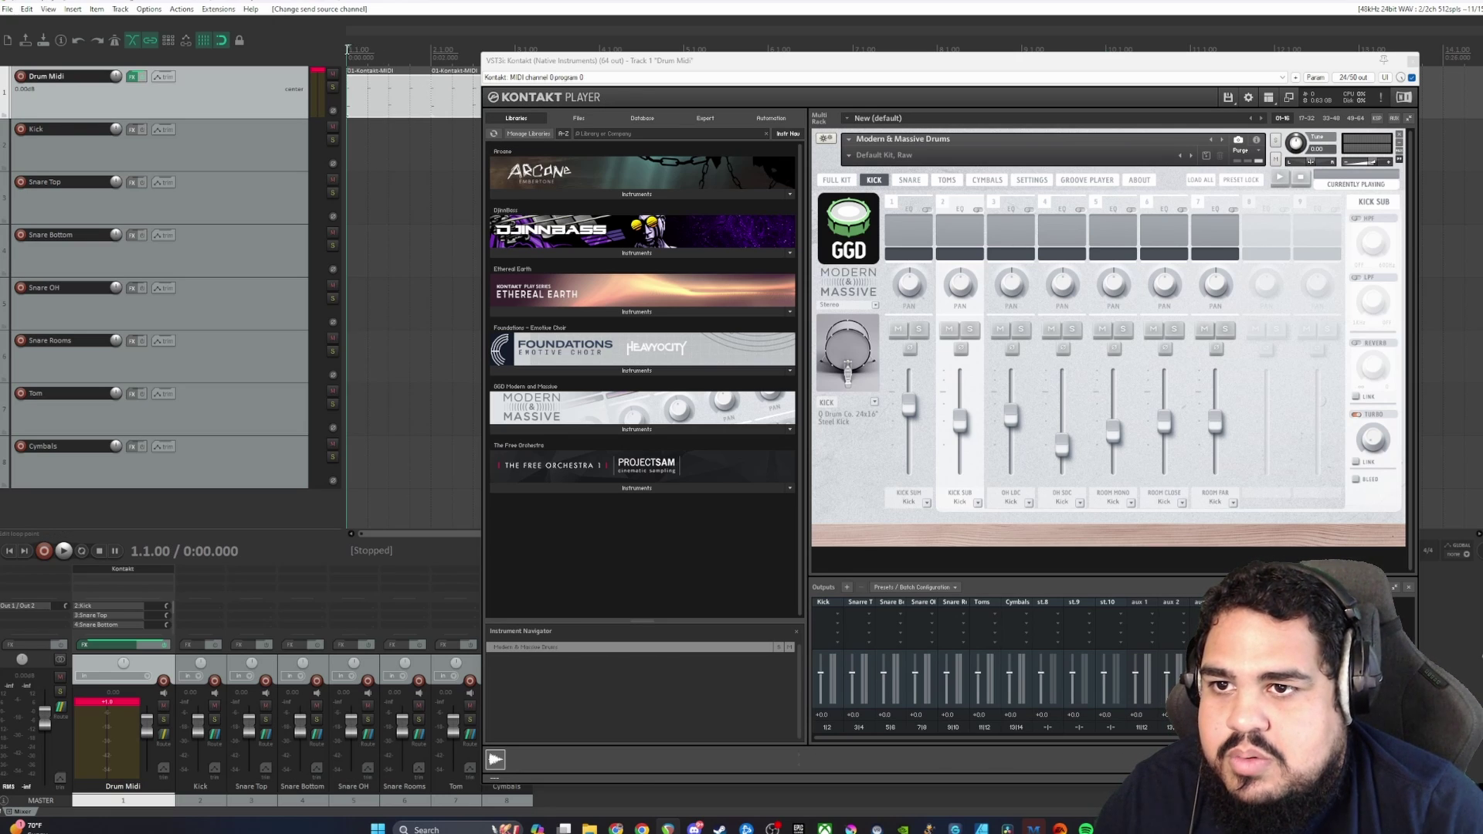
drag(538, 66, 667, 229)
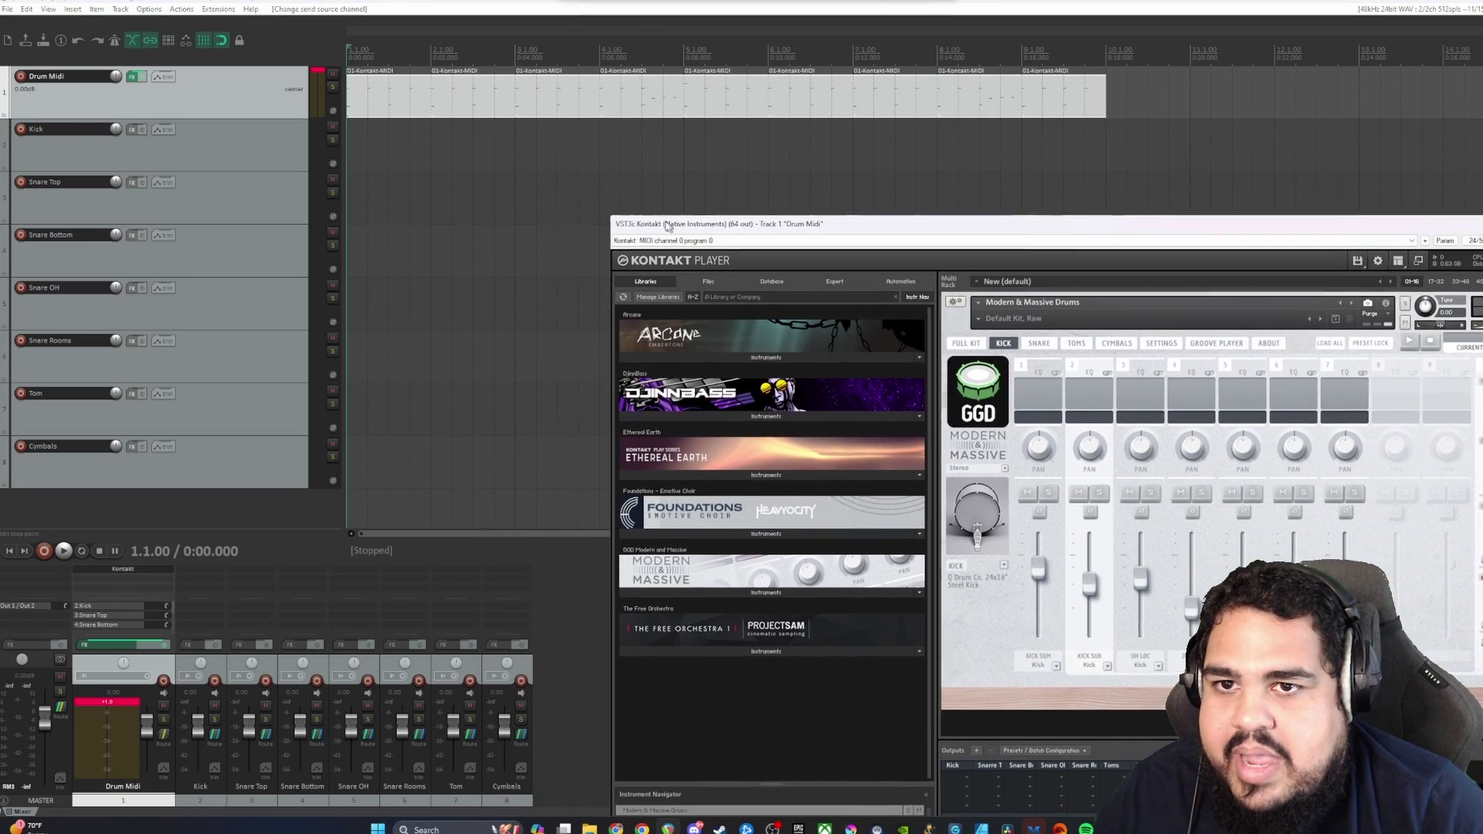
click(351, 45)
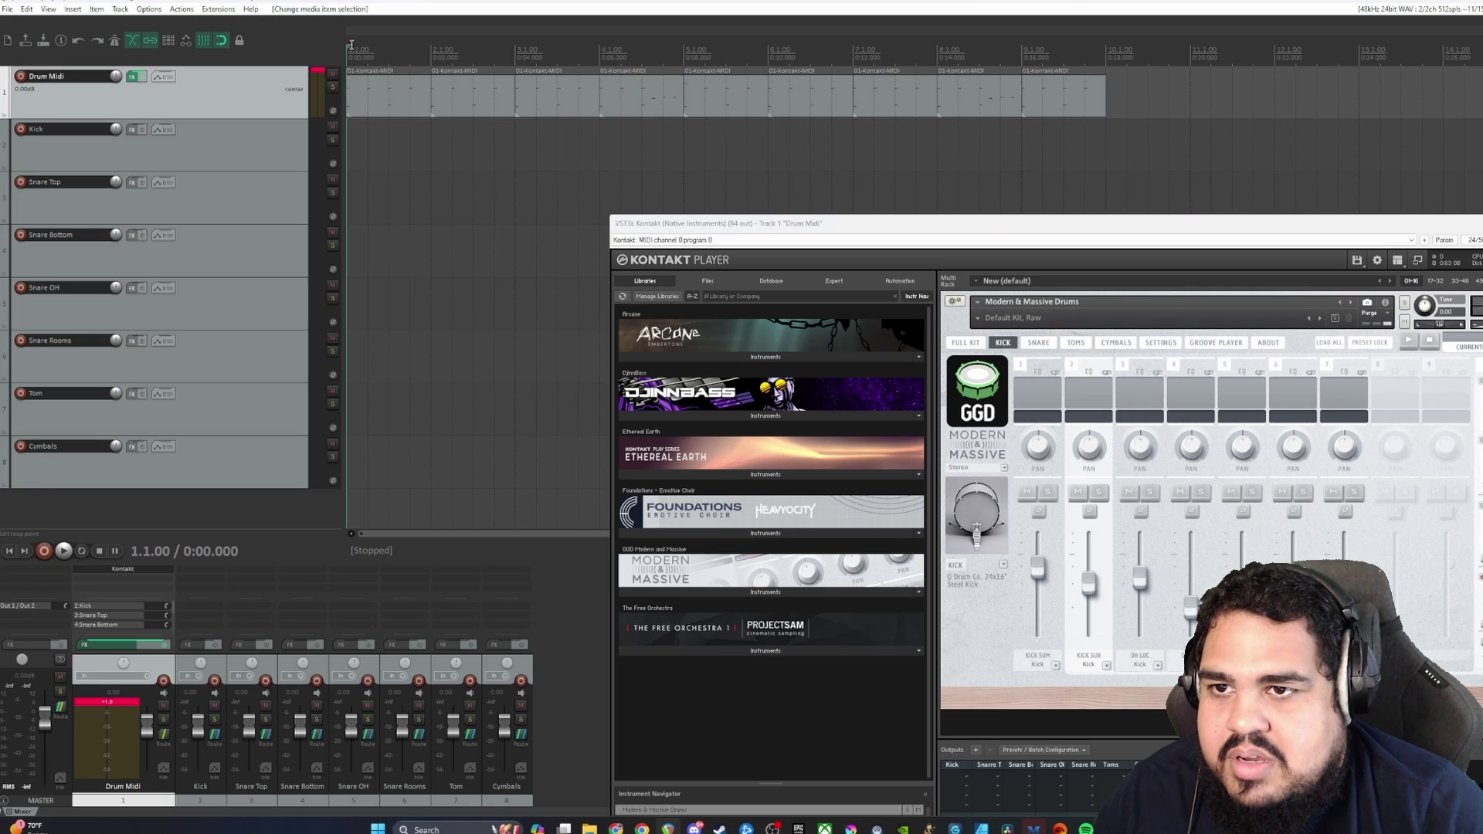
click(410, 48)
click(347, 48)
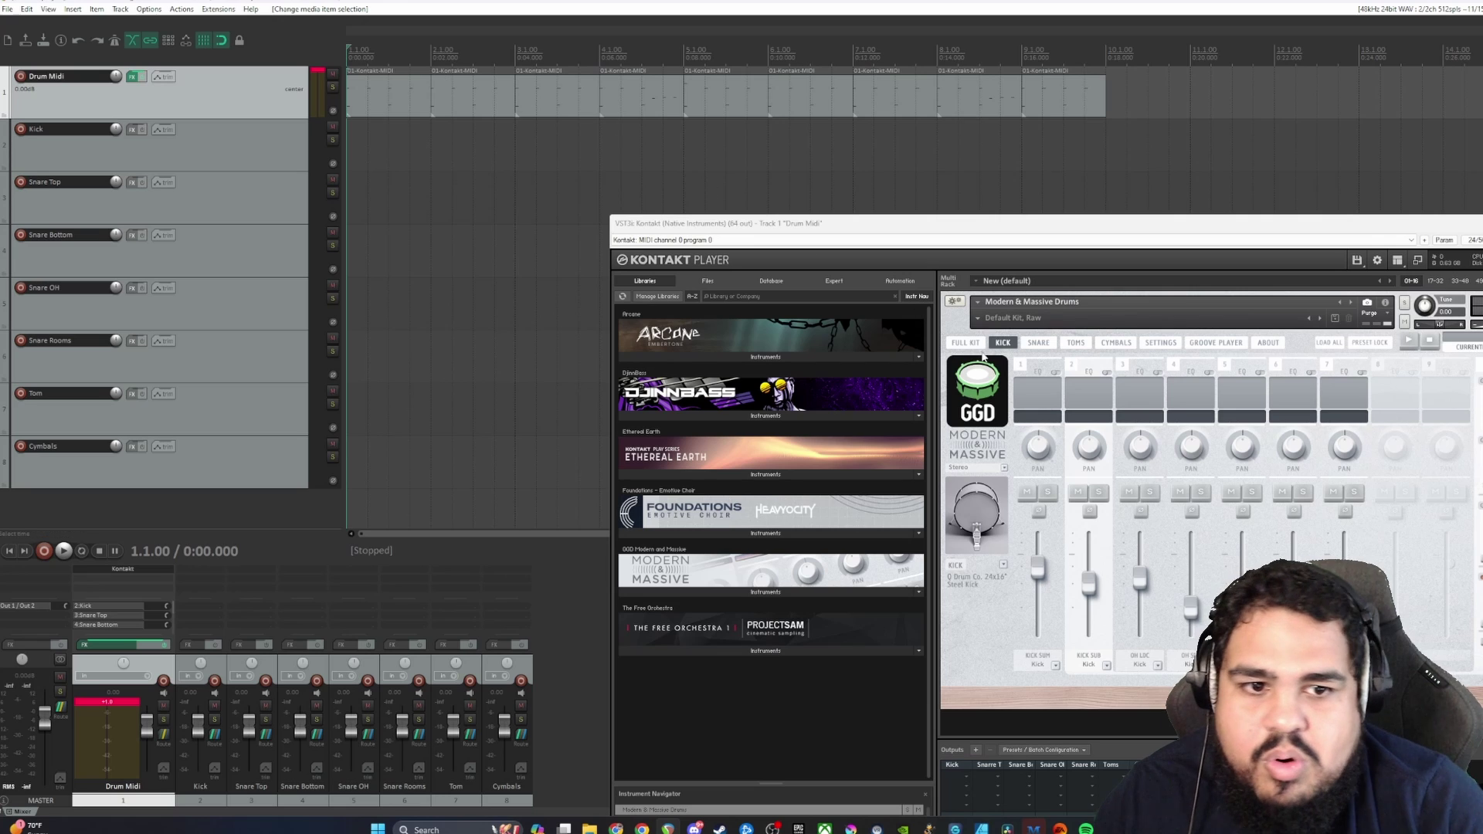
Step: Show the full kit view of Modern & Massive, play a test drum hit, and move the Kontakt window clear of the mixer tracks
drag(966, 224, 813, 125)
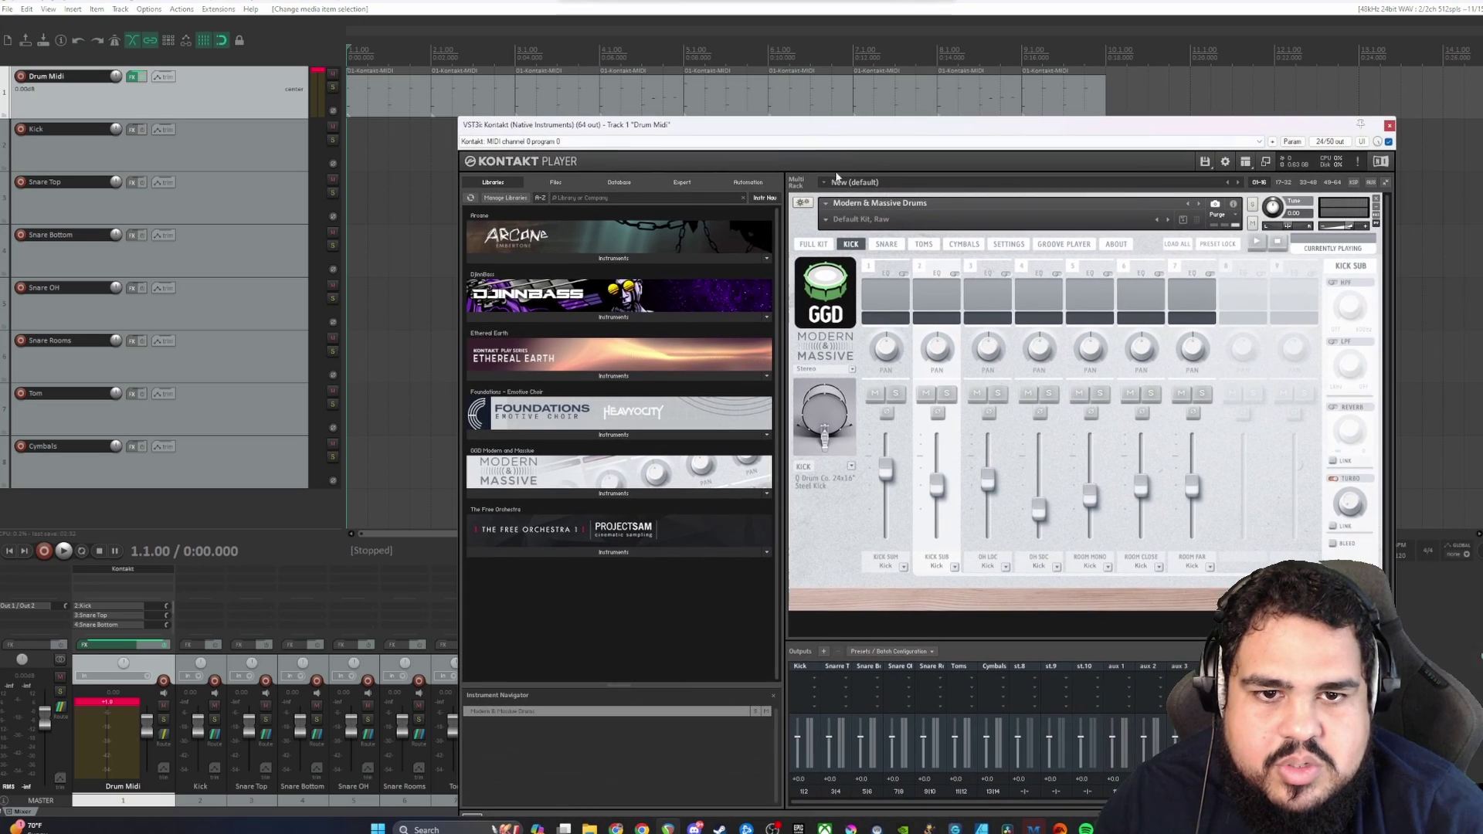
click(813, 244)
click(1037, 406)
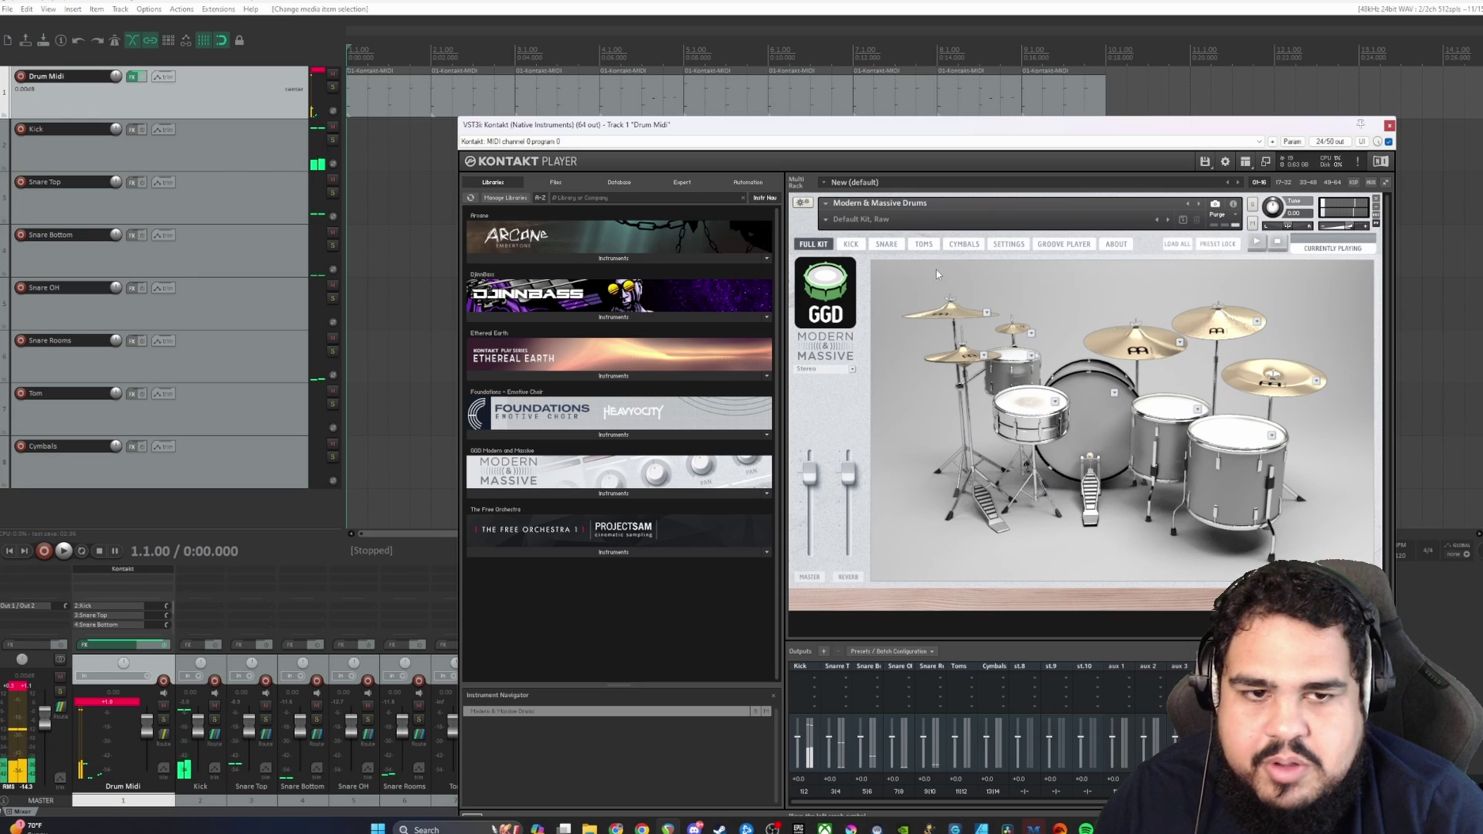
drag(975, 128, 1062, 25)
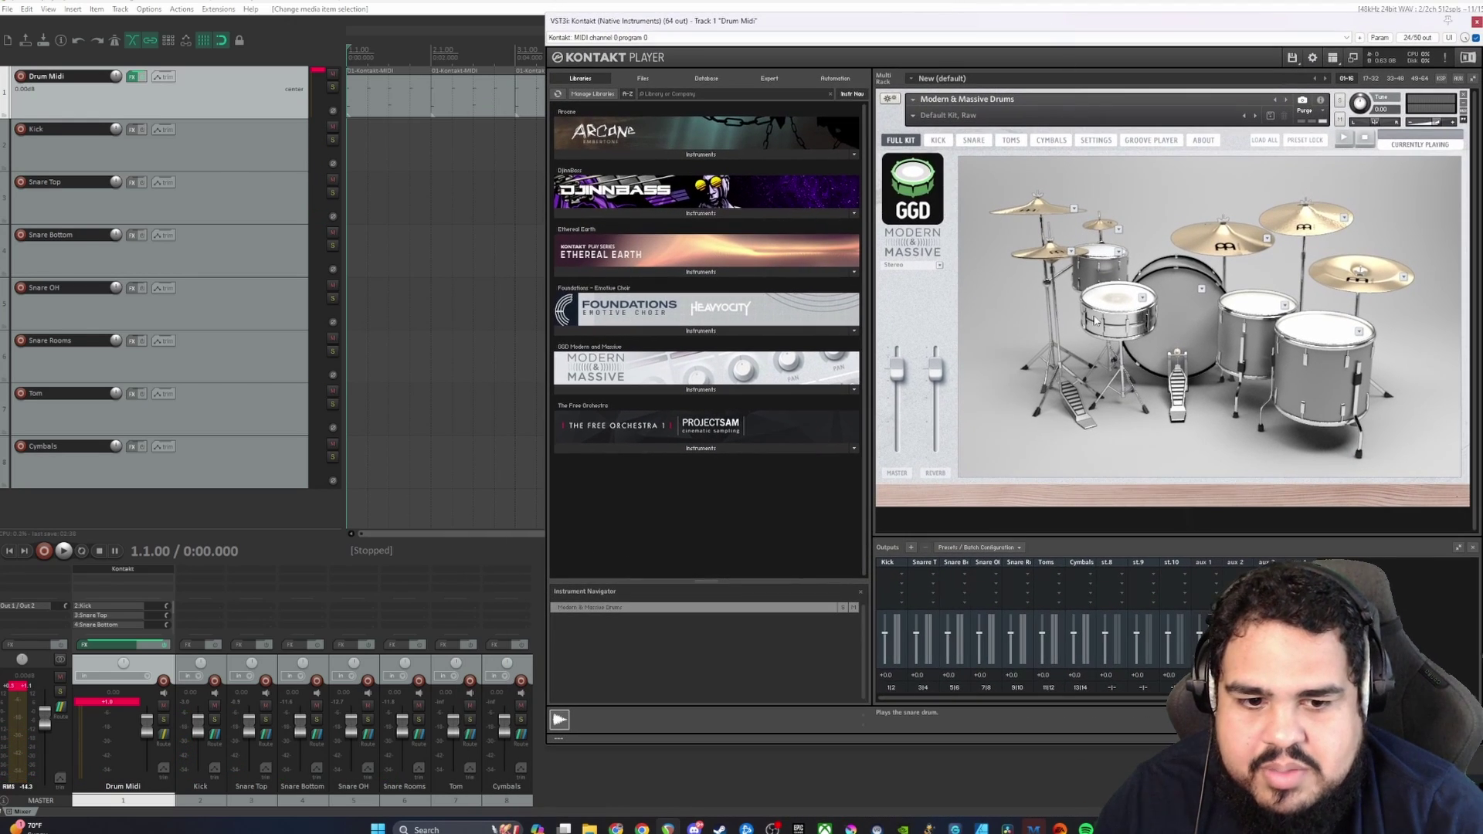
Step: Audition the kick, snare, floor tom and rack tom on the kit image to check the signal on each routed track
click(1162, 351)
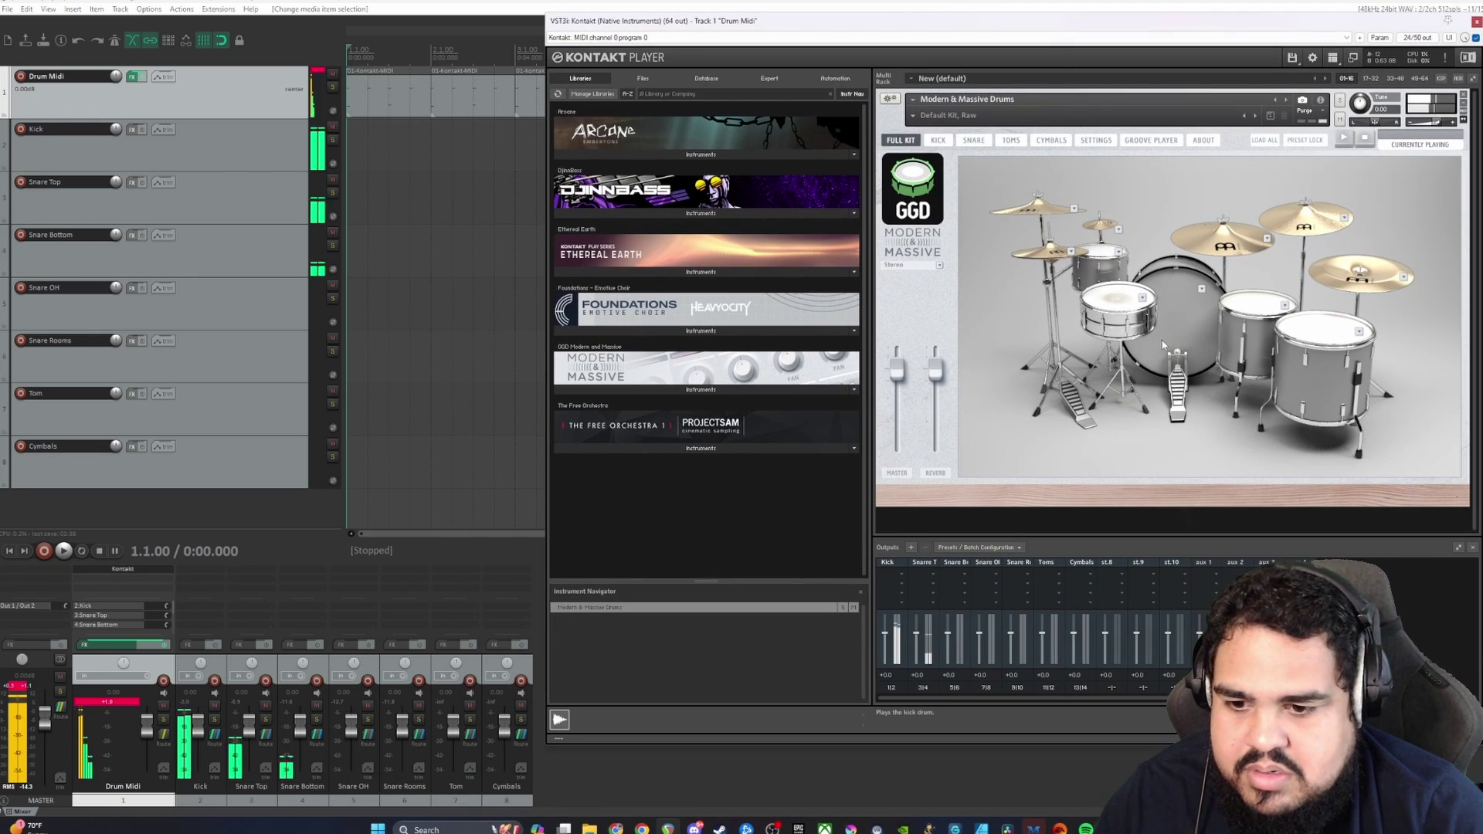
click(1106, 301)
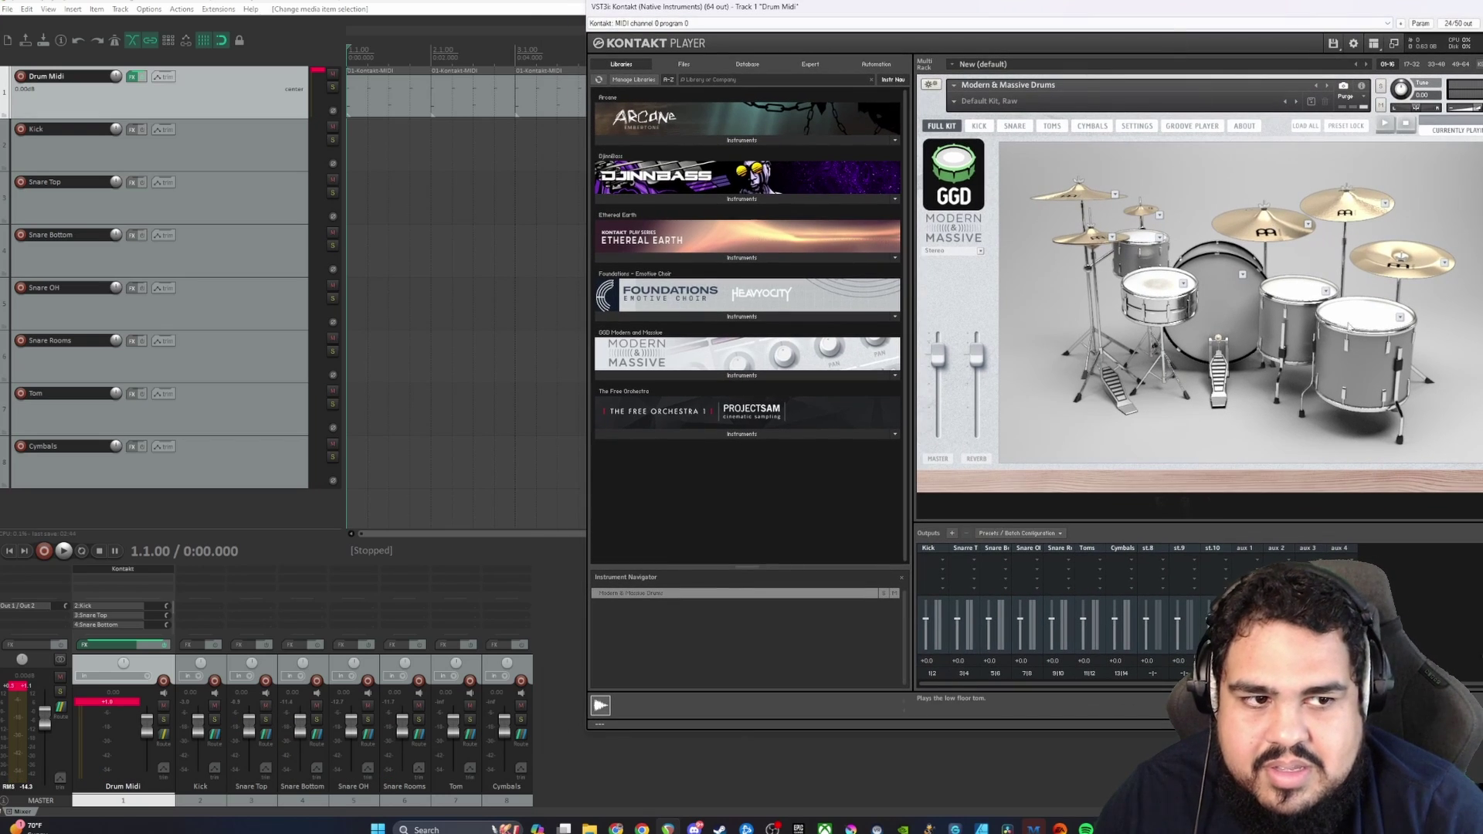
click(1352, 327)
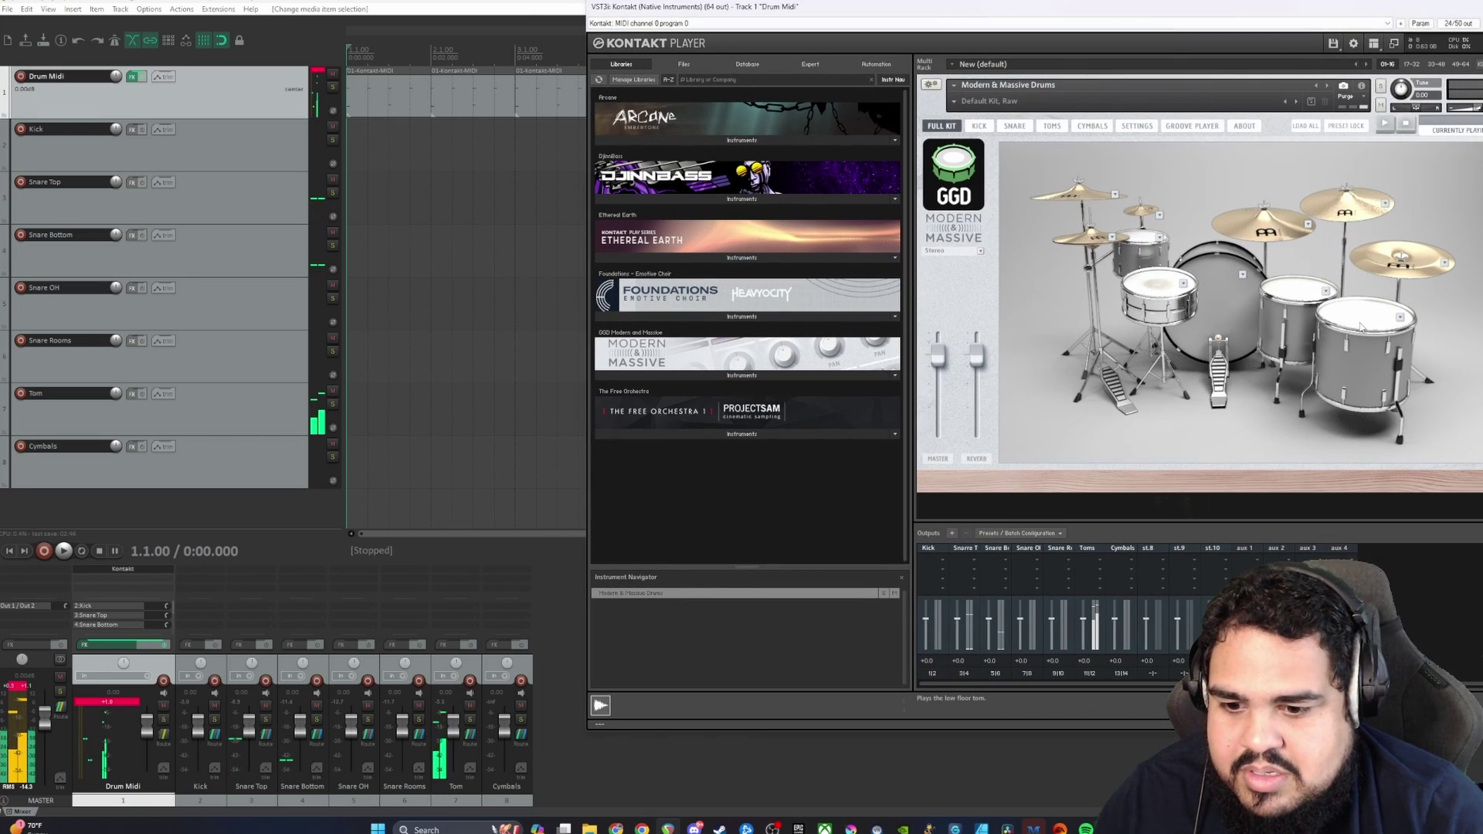
click(1298, 295)
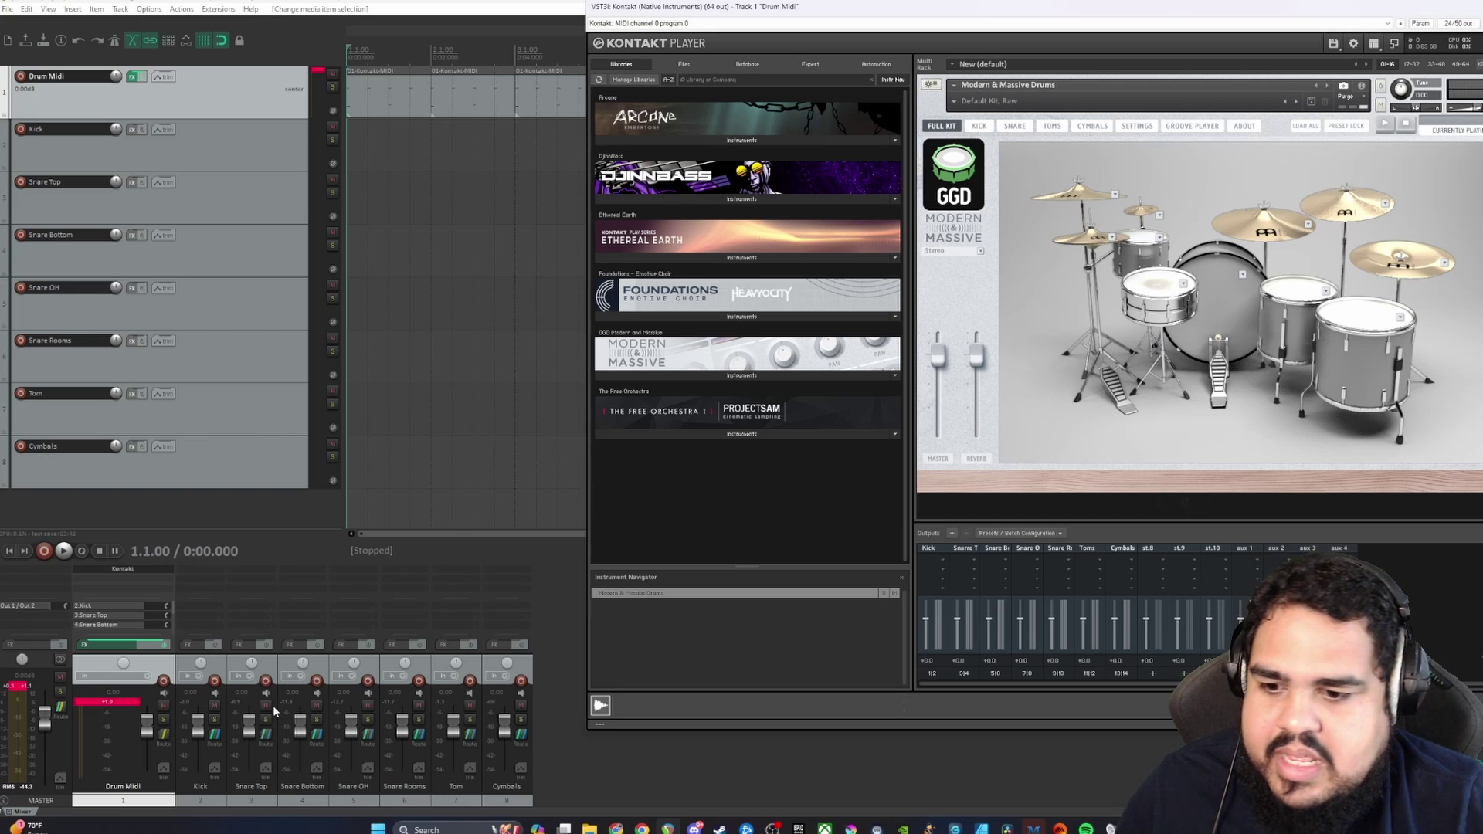
click(1299, 292)
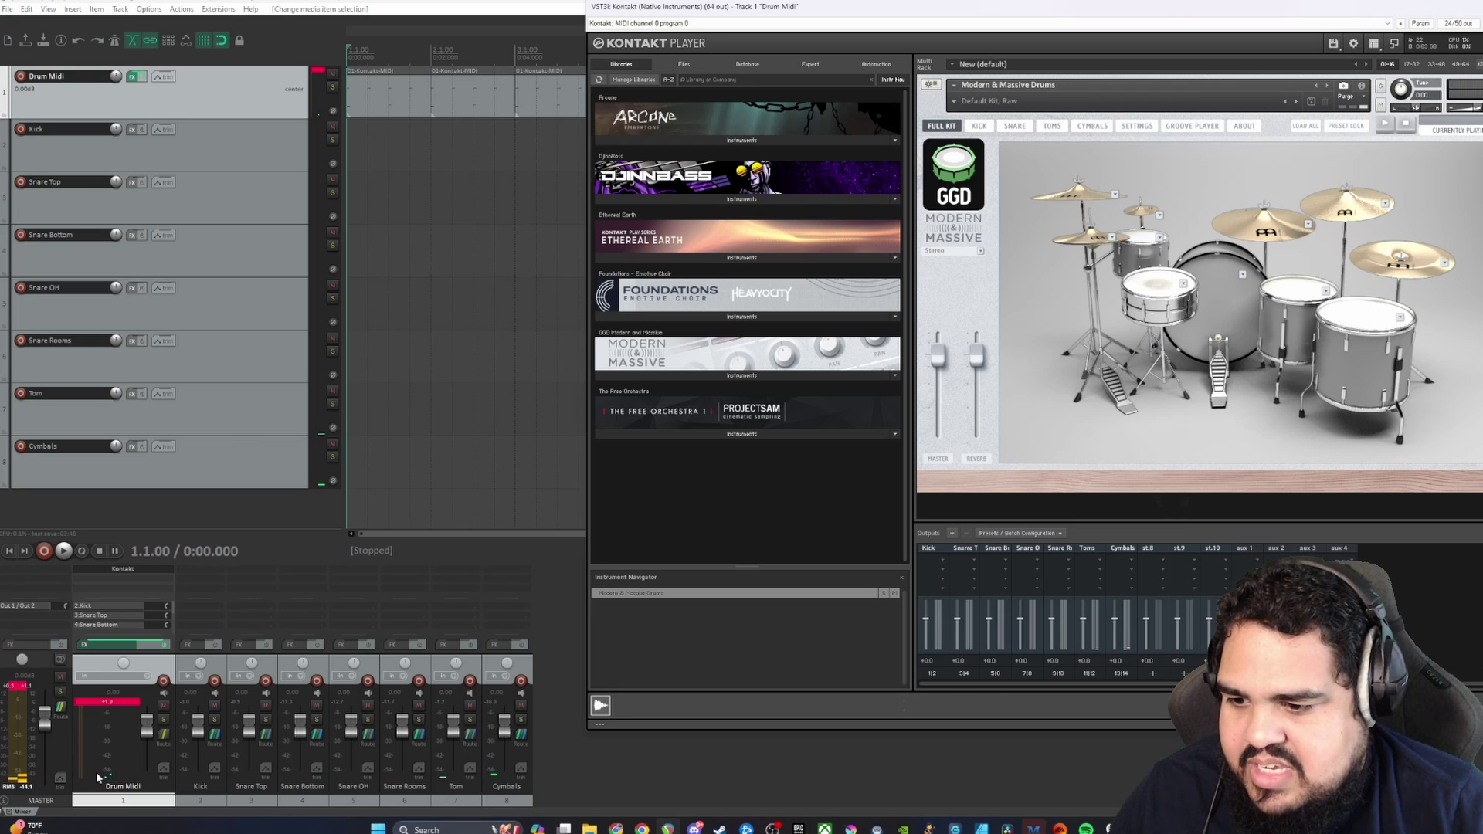
click(1149, 292)
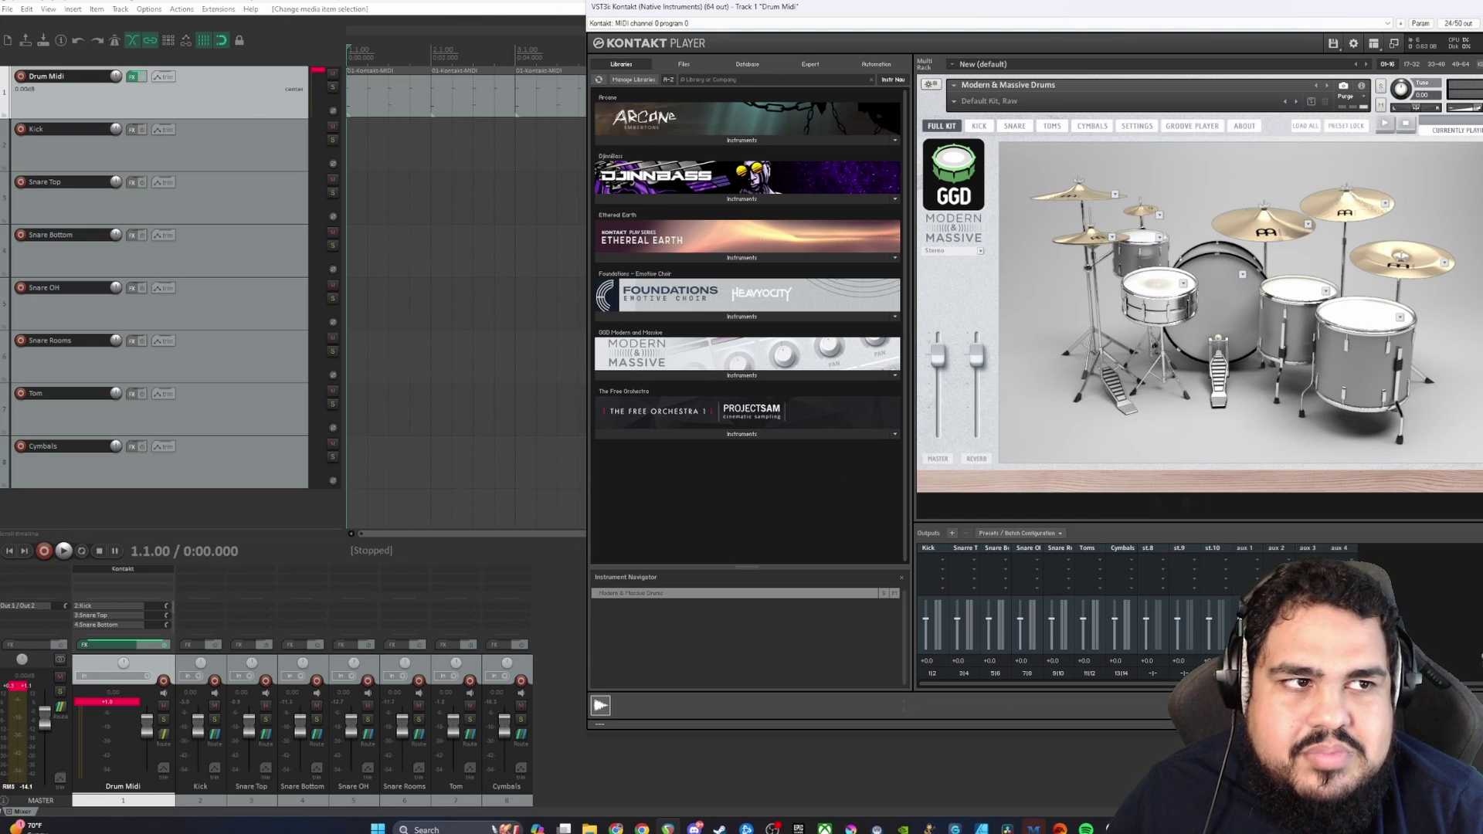
Step: Close the Kontakt window and play the drum MIDI from the project start to check the meters of the separate tracks
key(Escape)
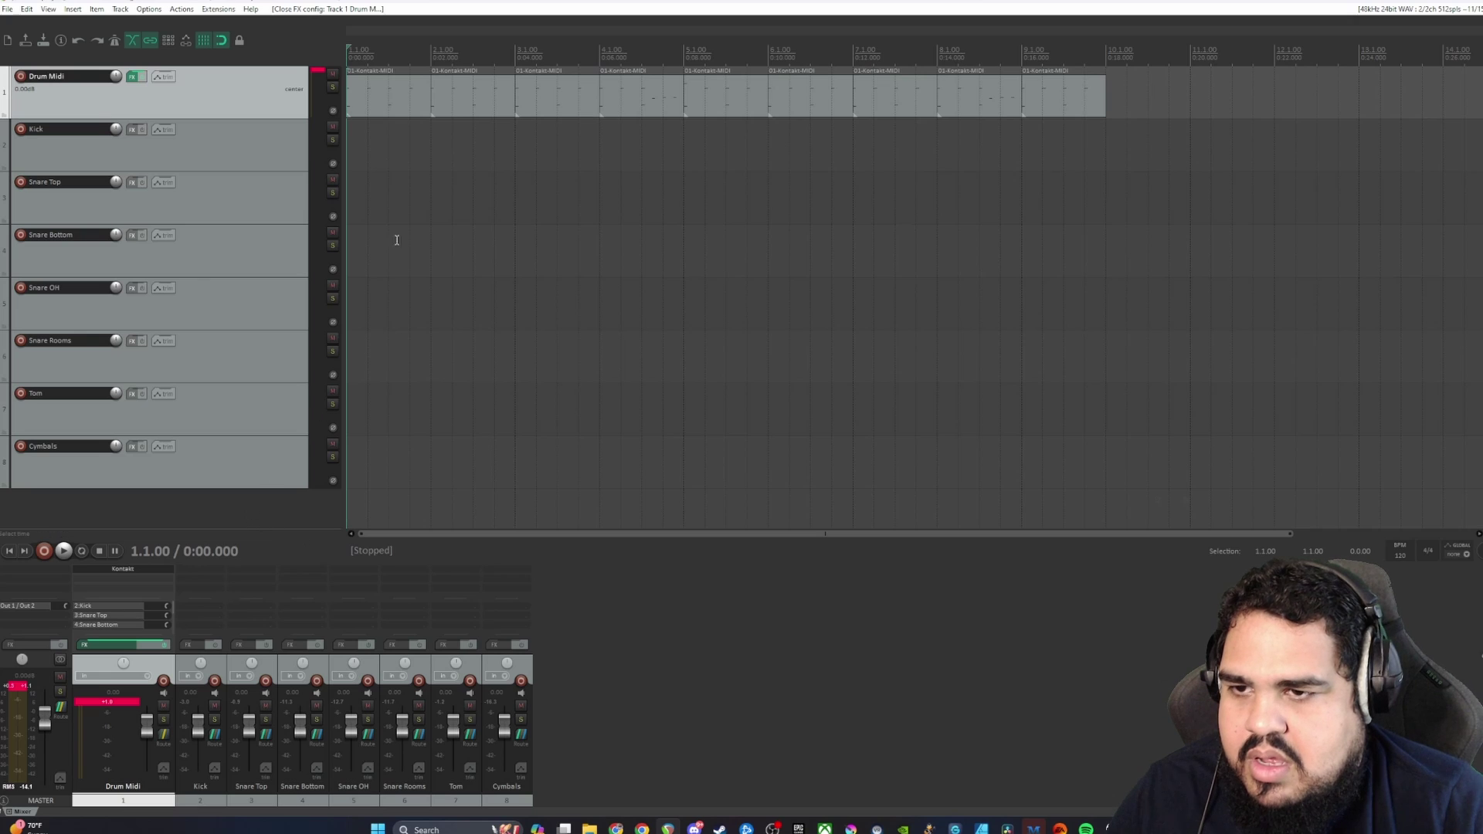
key(space)
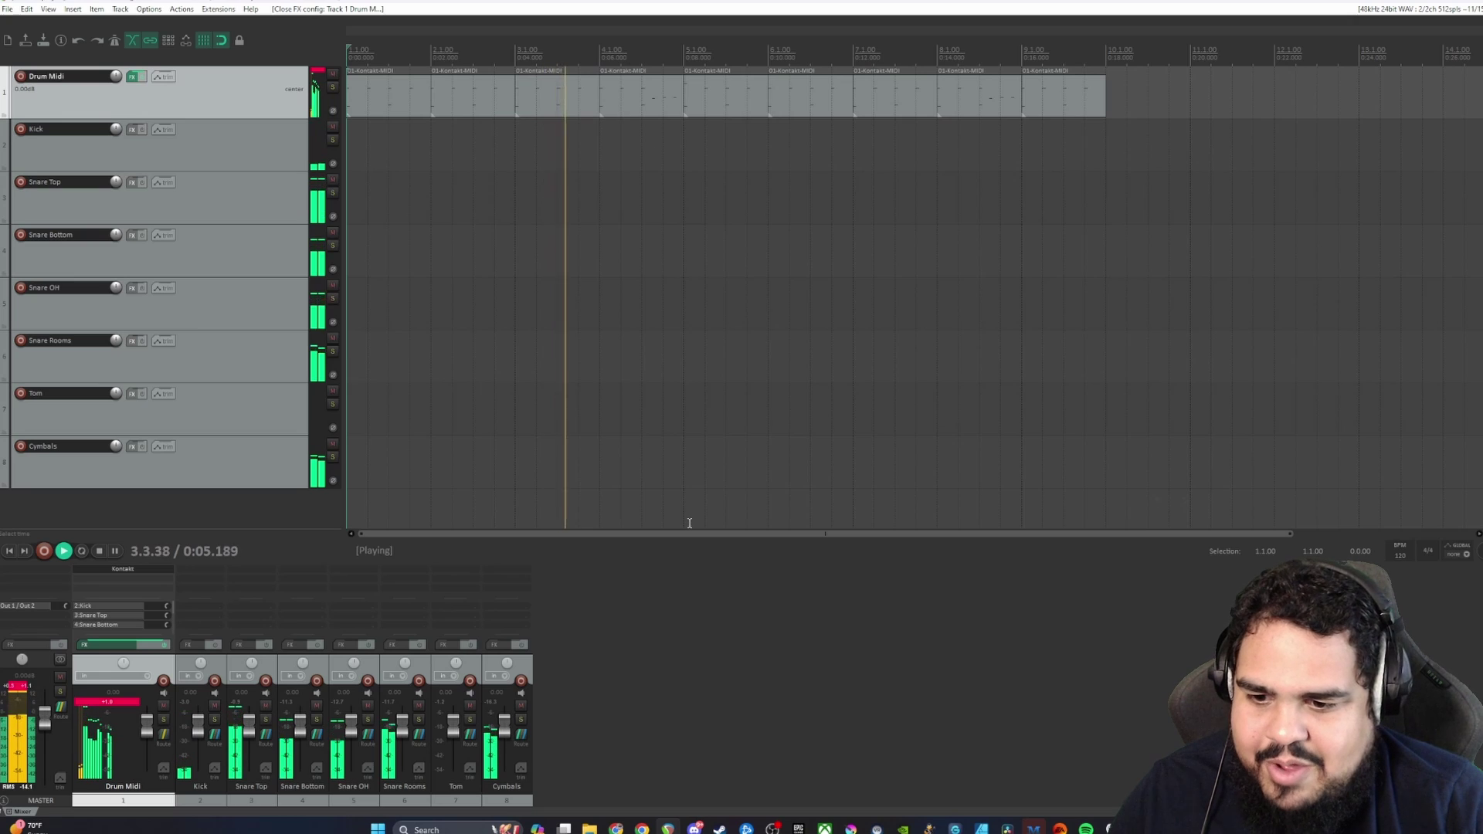
key(space)
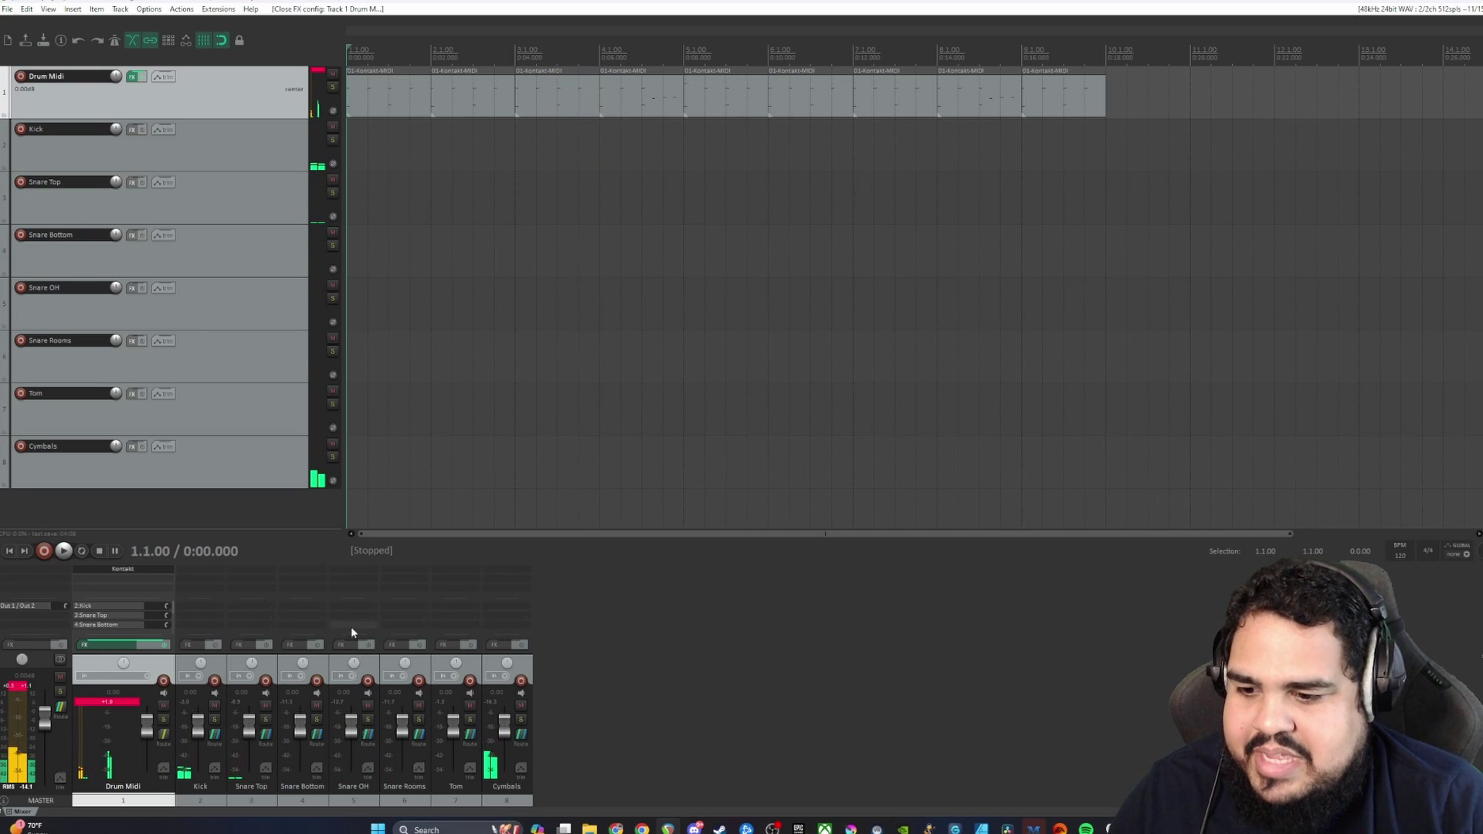
Step: Add the VST3 CLA-3A Stereo (Waves) compressor to the Kick track and move its window over the arrange area
click(205, 571)
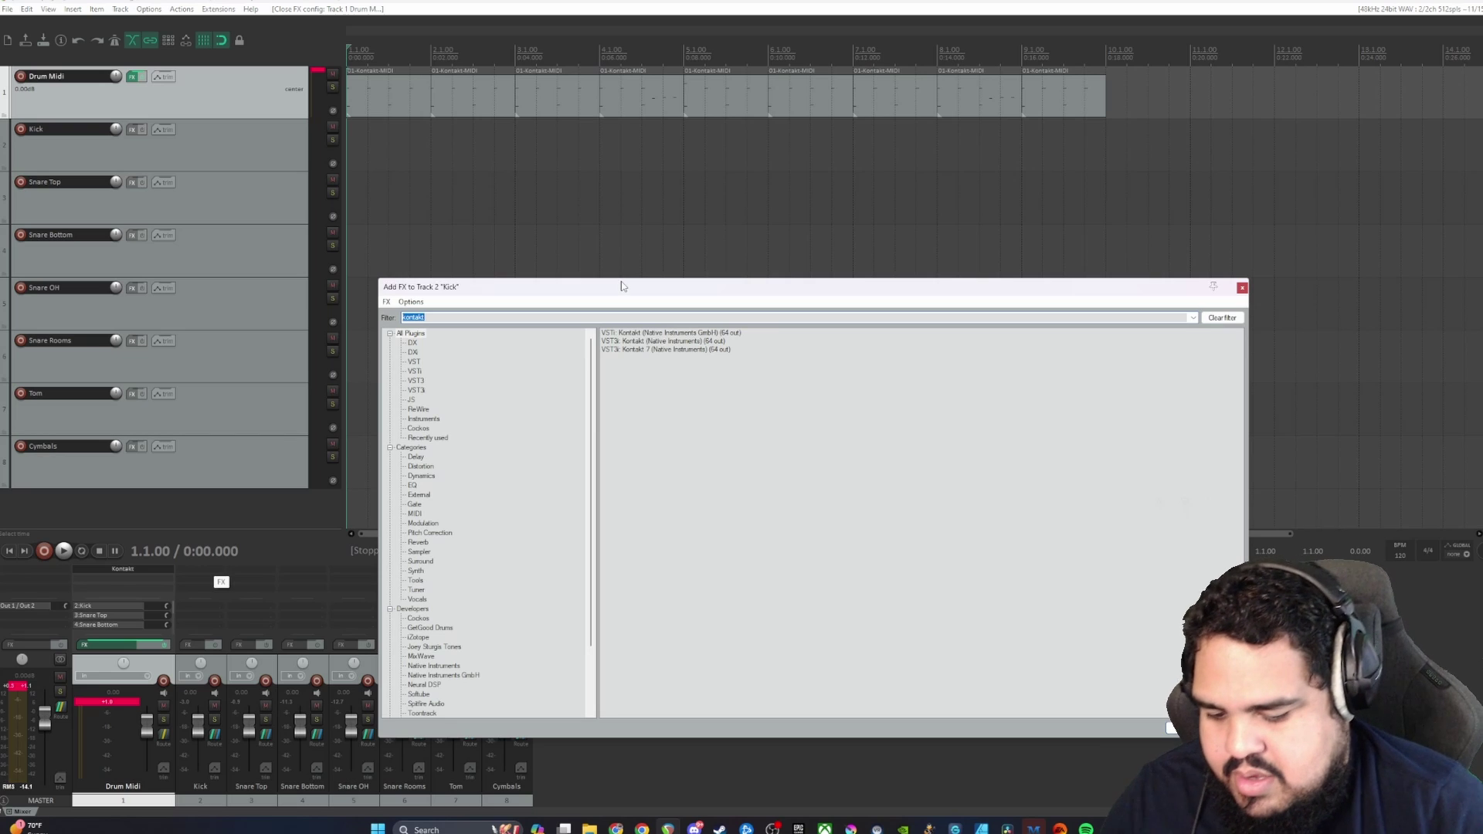
text(3a)
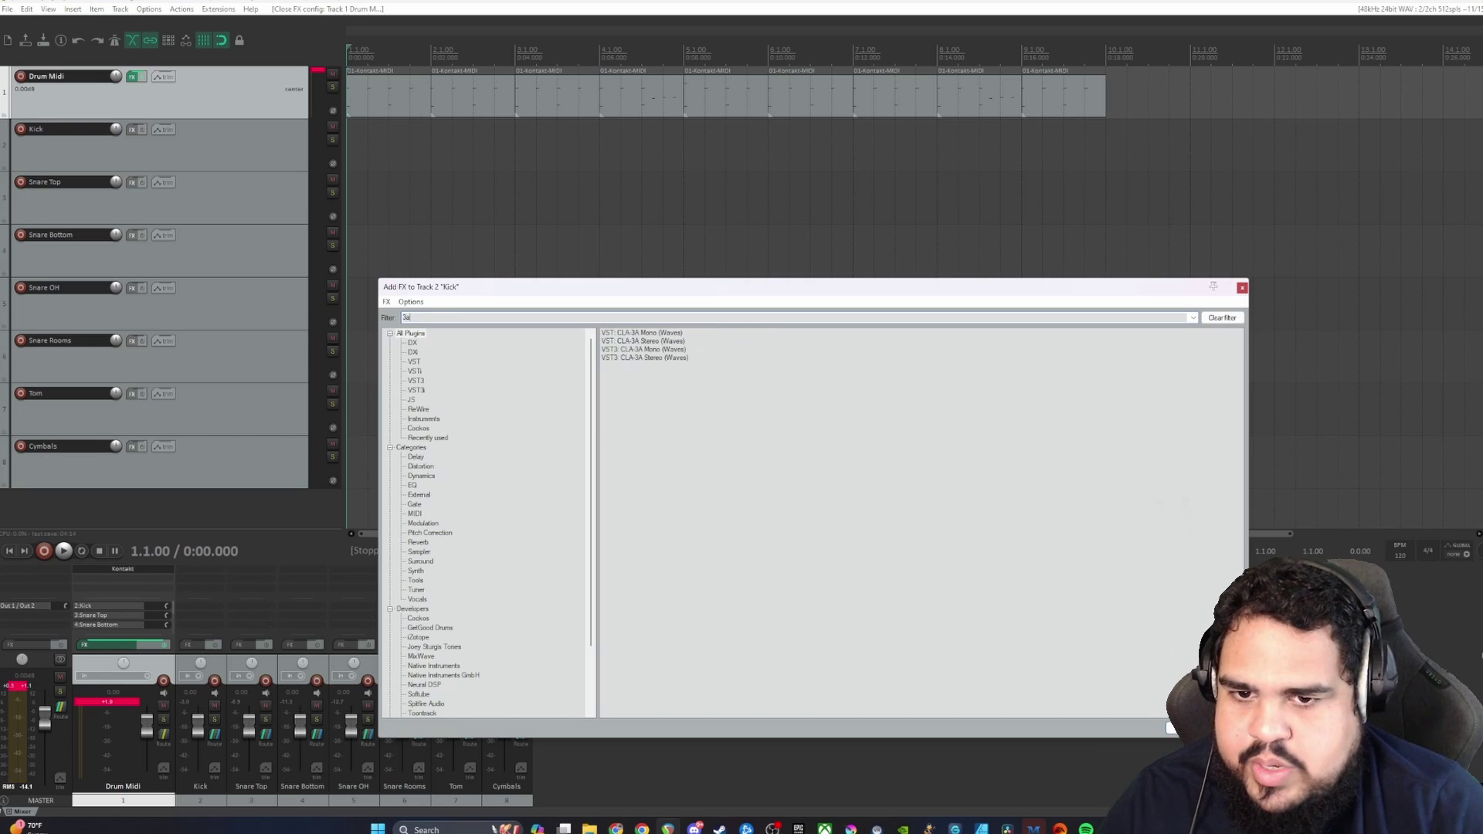
double_click(635, 357)
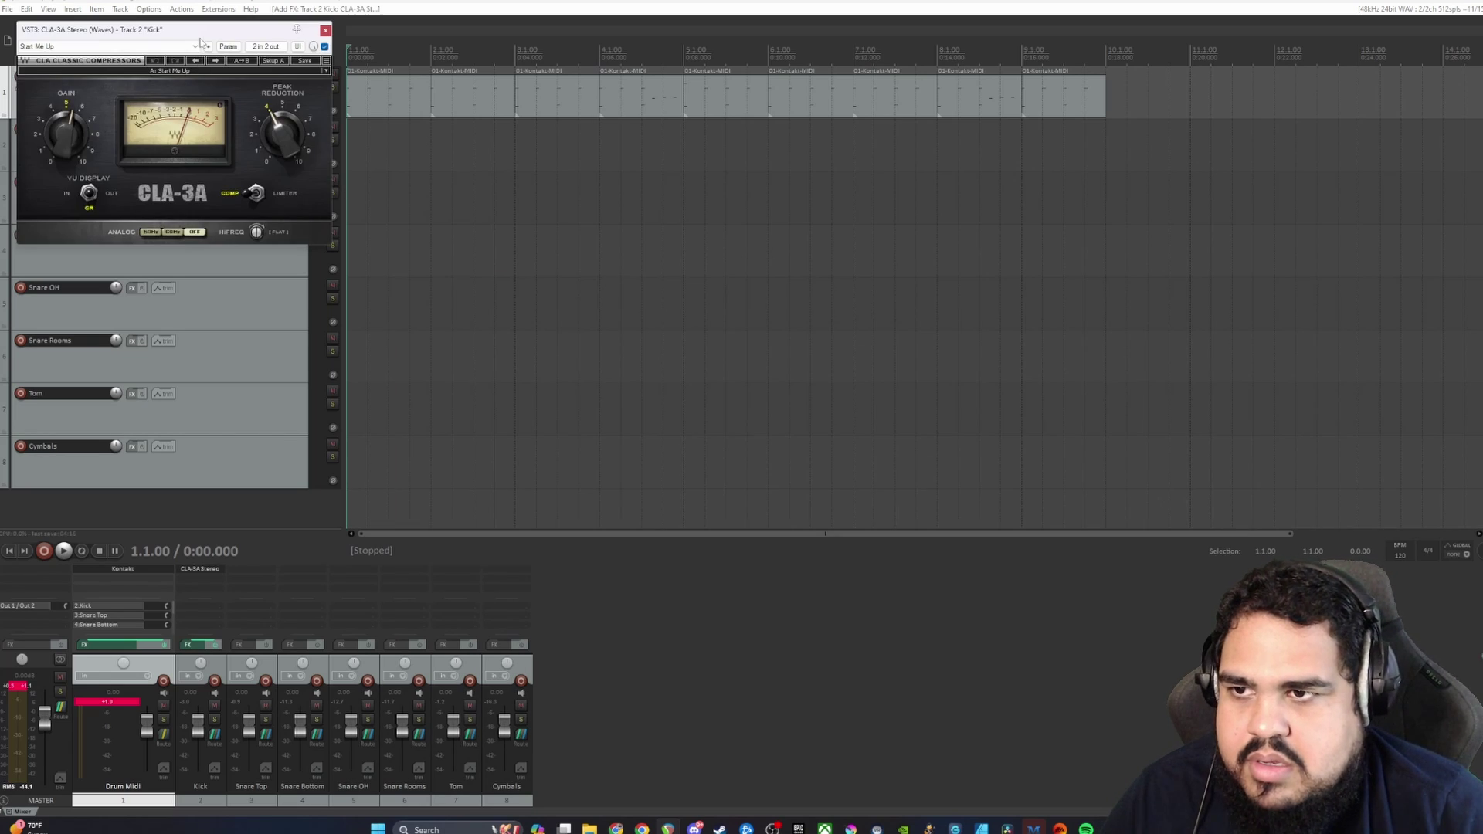
drag(200, 37, 809, 190)
Step: Solo the Kick track during playback and compare its sound with the CLA-3A bypassed and active
key(space)
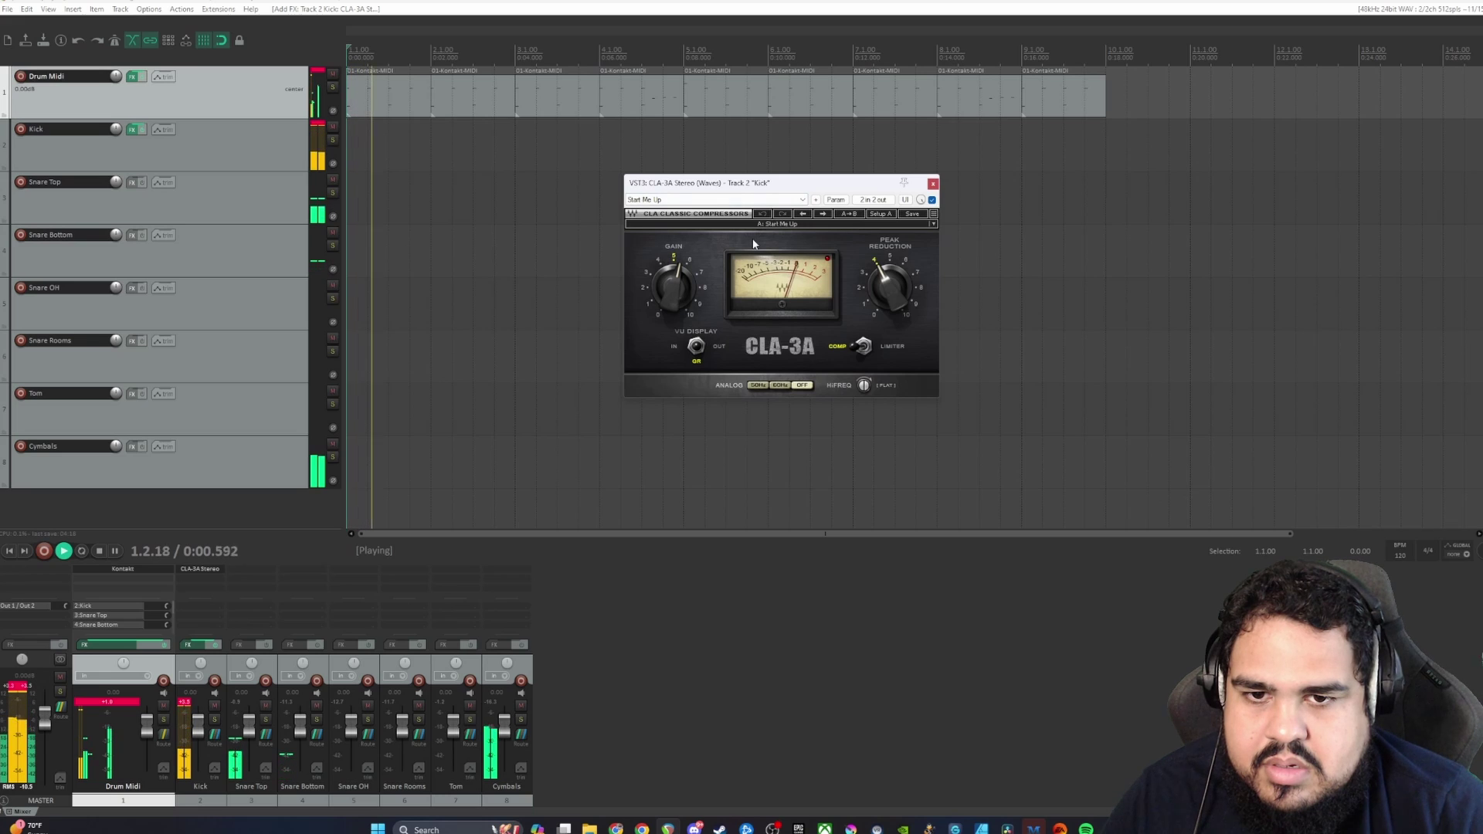
click(215, 720)
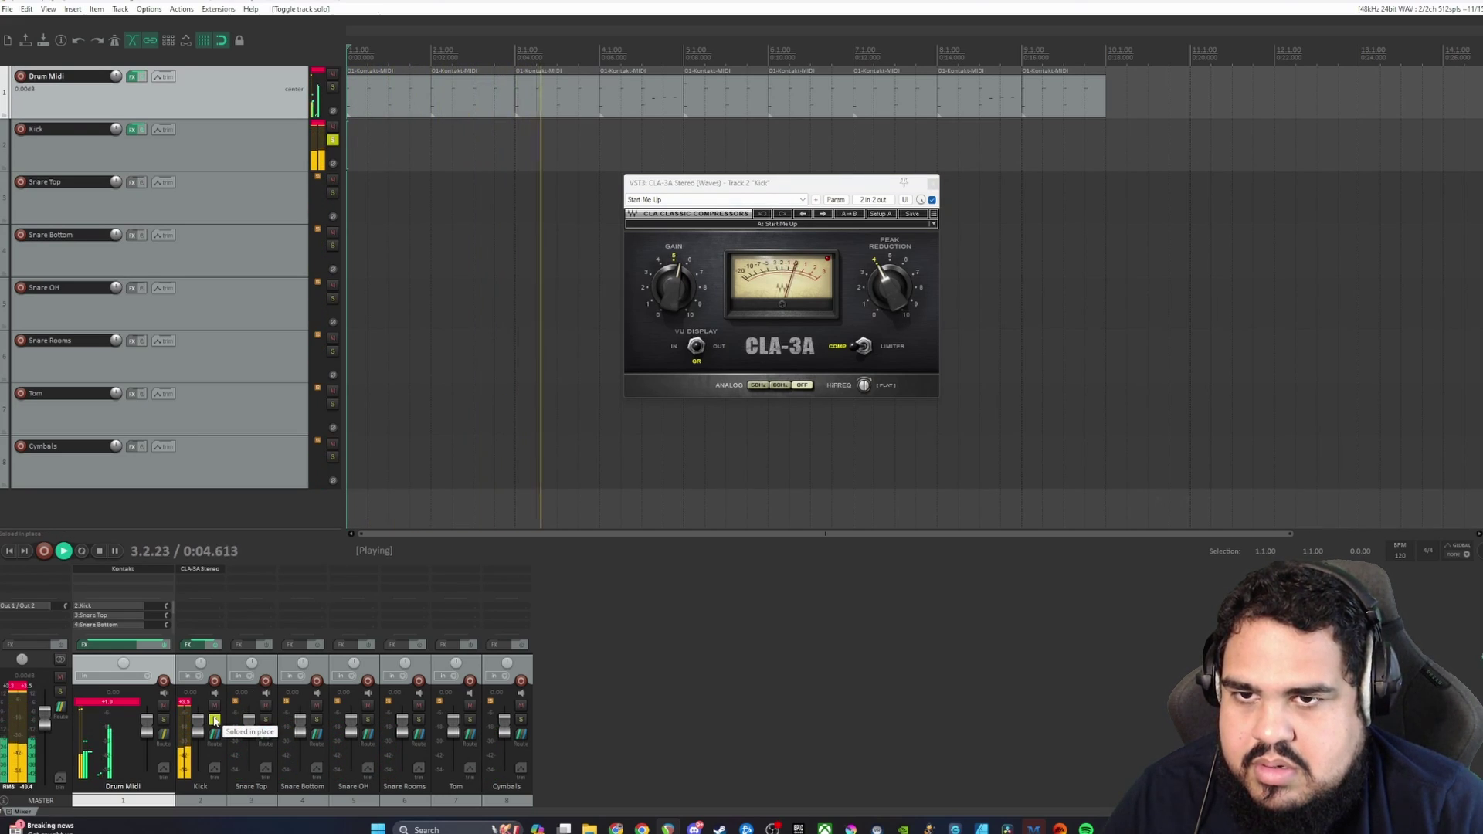
click(933, 199)
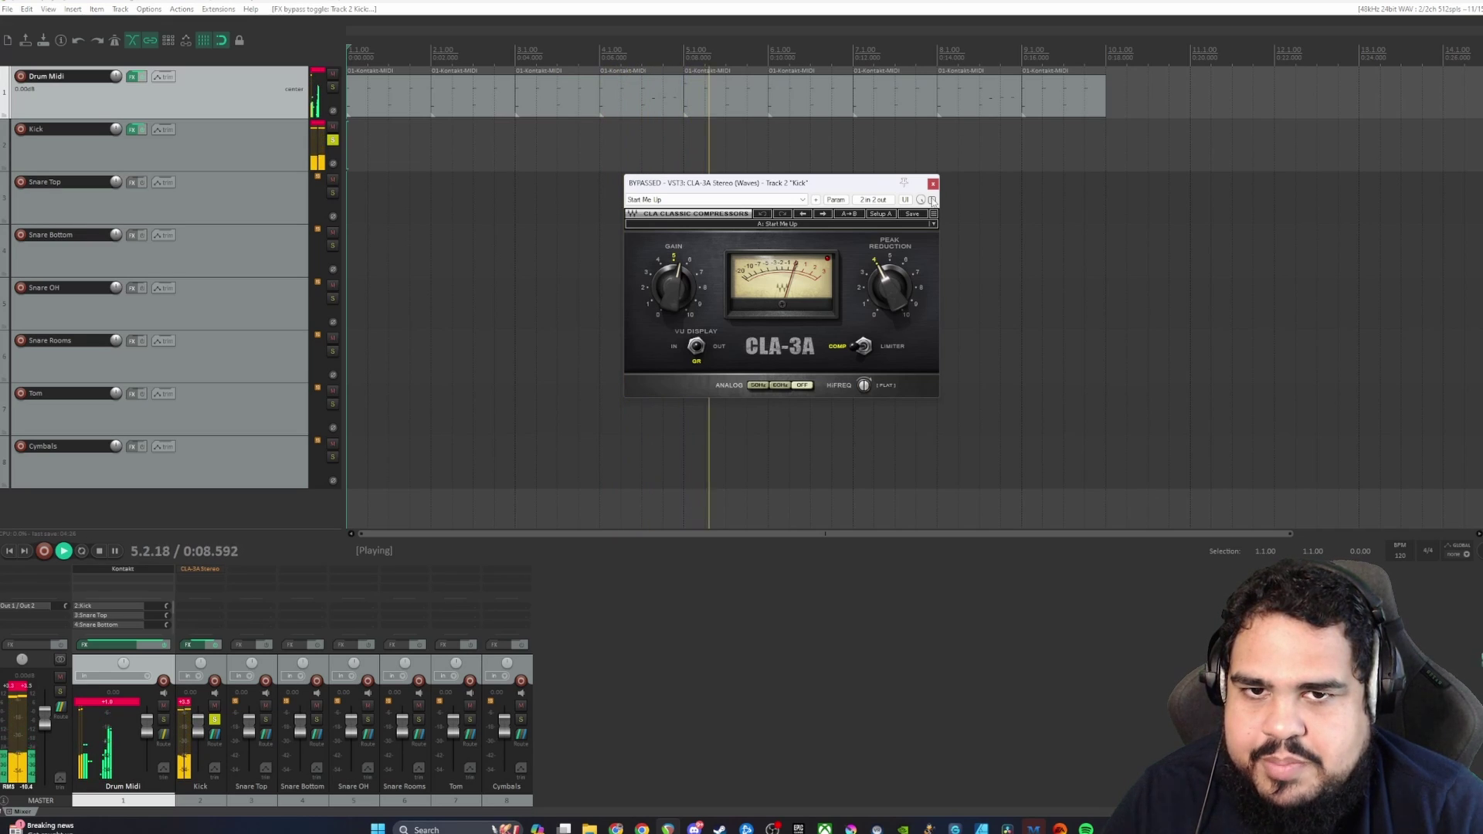
click(932, 199)
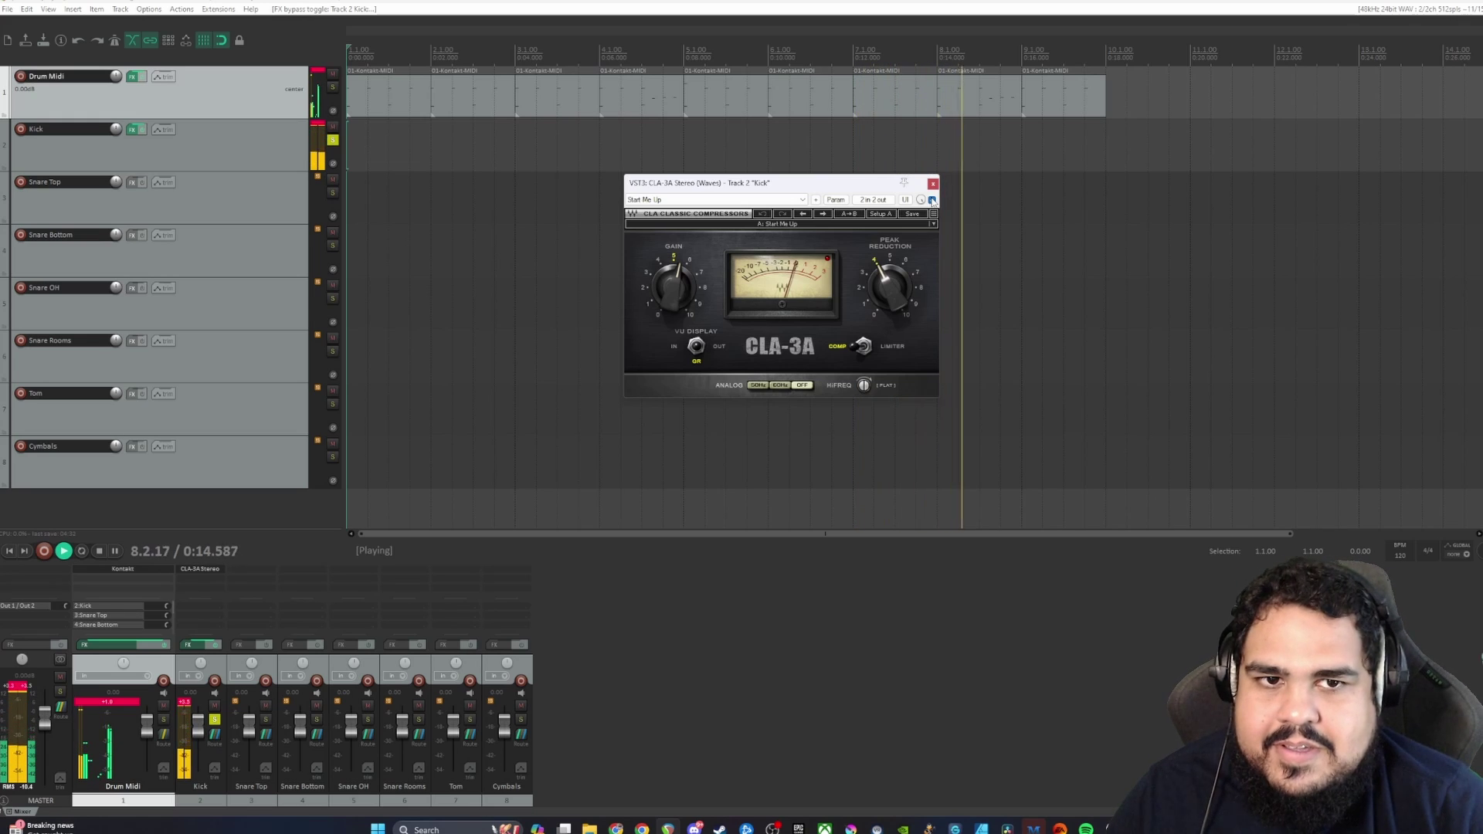
key(space)
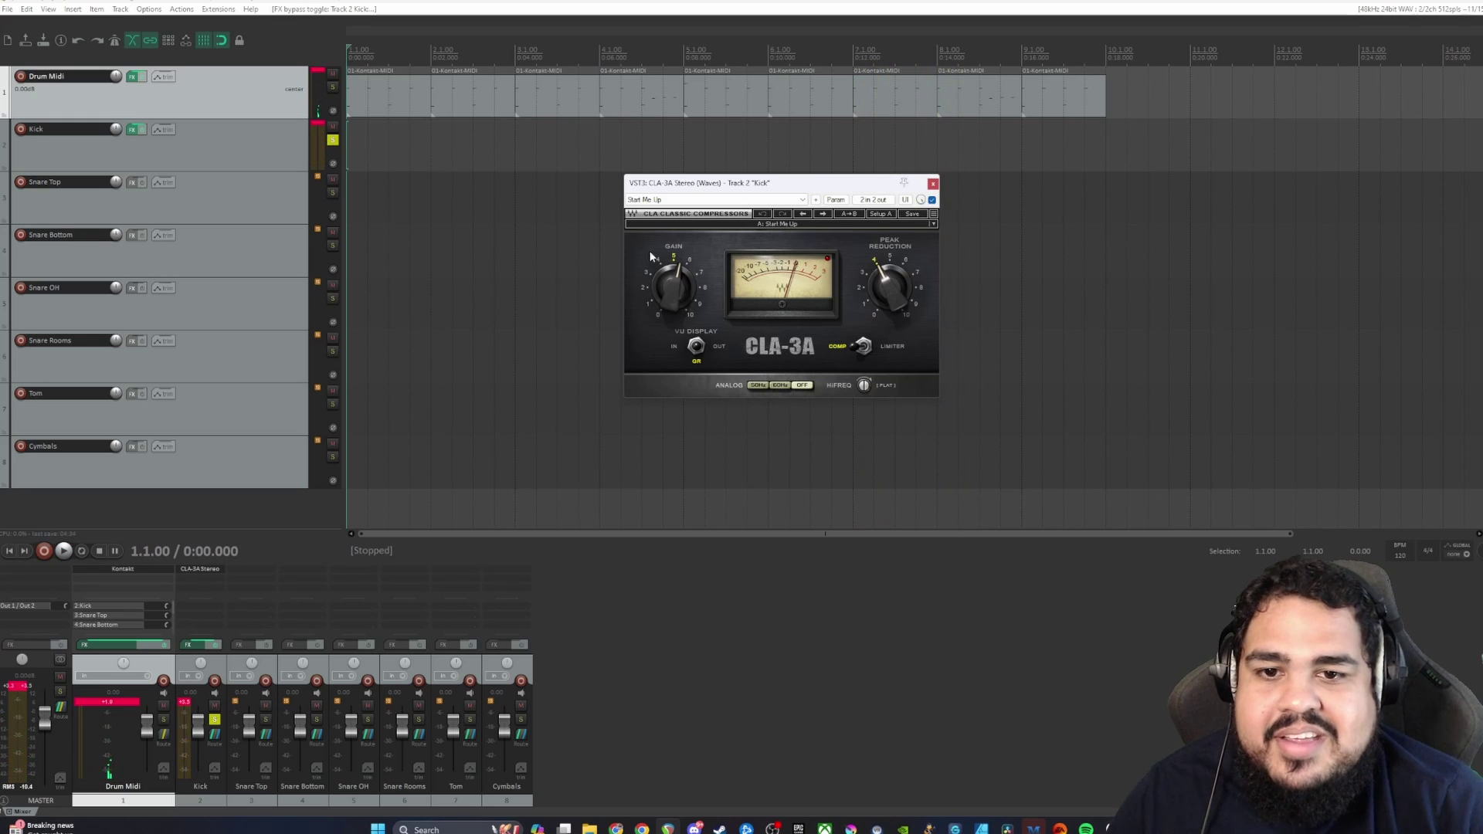